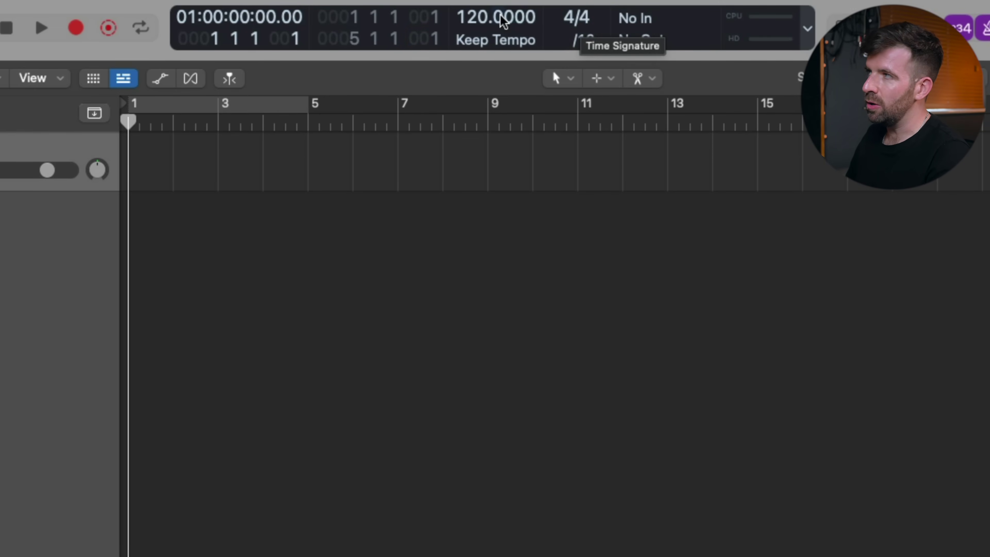
# - Display the secondary ruler above the bar ruler in the Tracks area
pyautogui.click(503, 40)
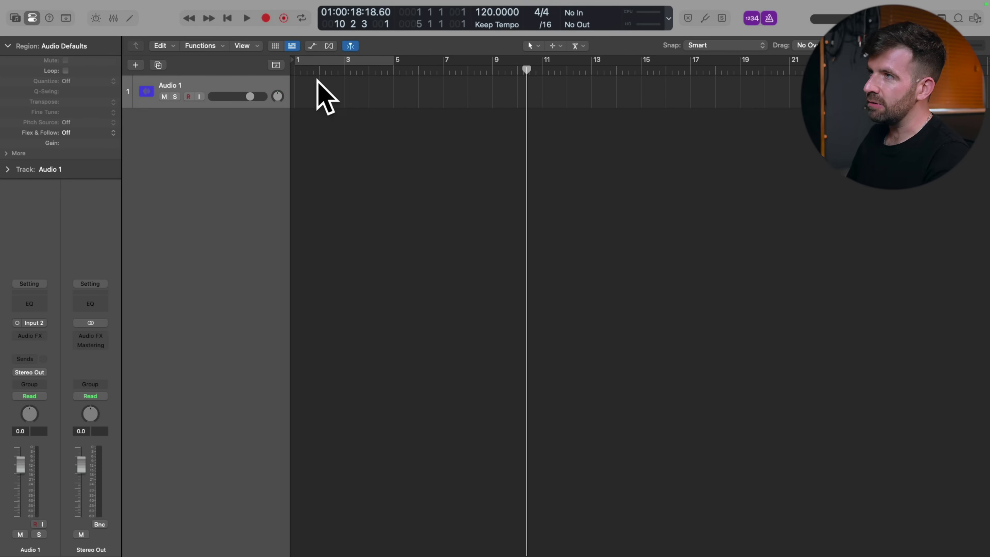
pyautogui.click(244, 46)
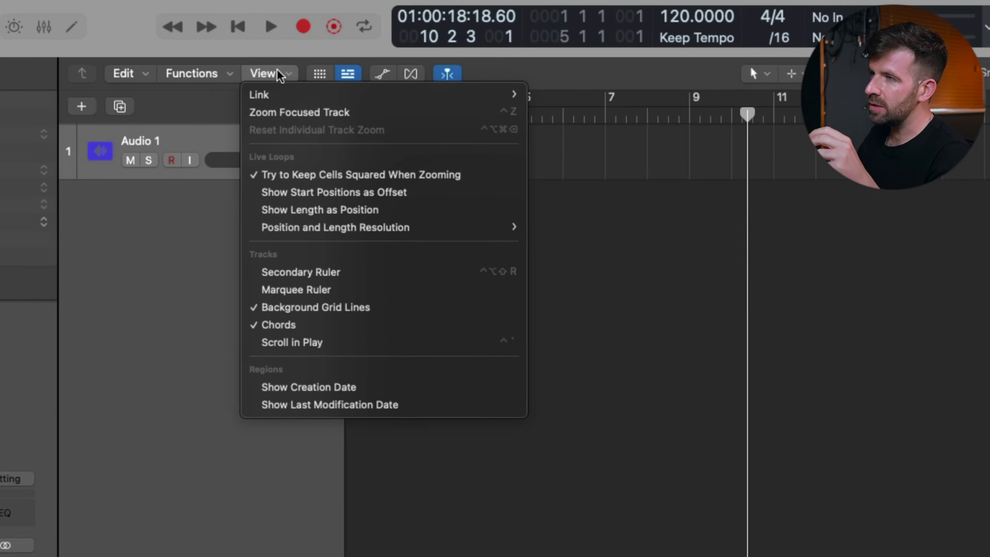
pyautogui.click(338, 289)
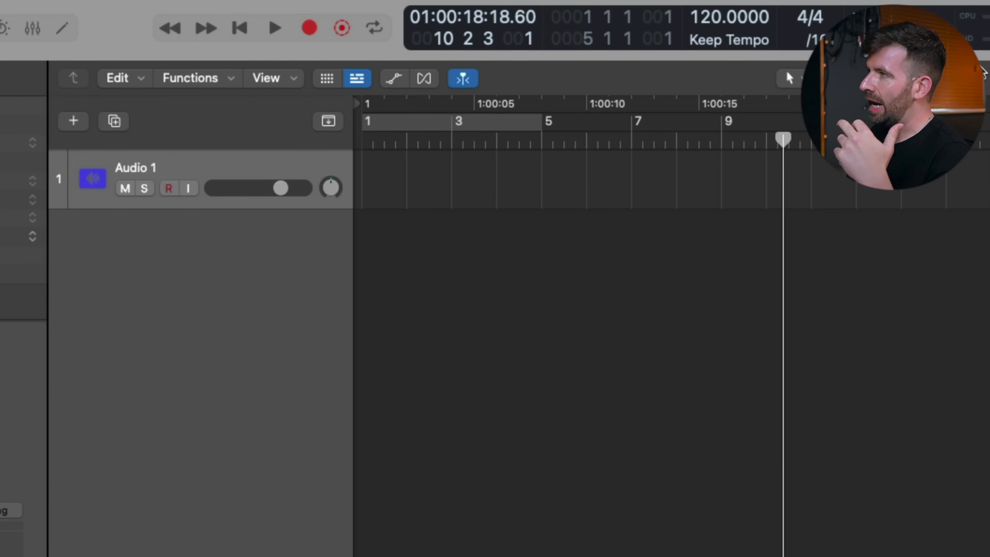
pyautogui.hscroll(20, 663, 312)
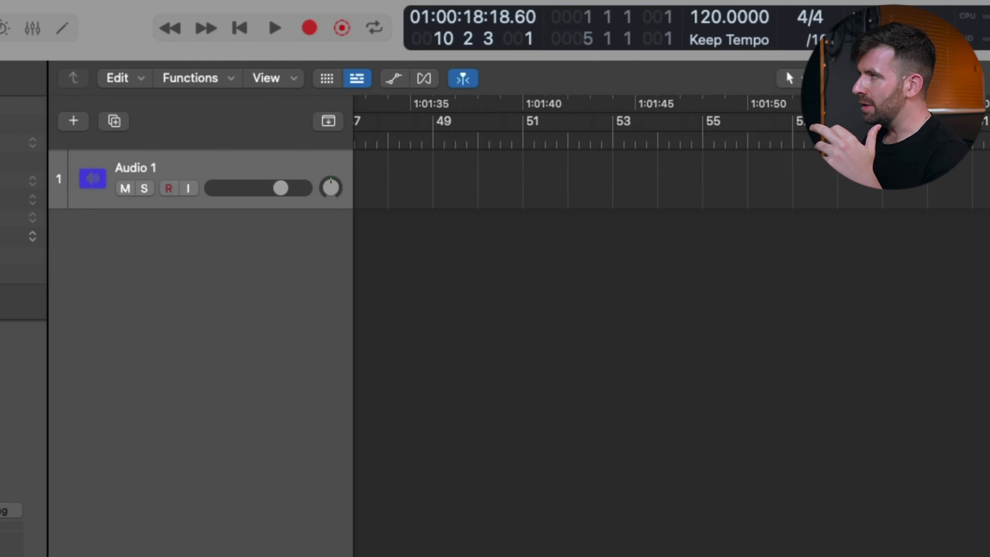
pyautogui.hscroll(-10, 663, 312)
pyautogui.hscroll(-10, 663, 312)
pyautogui.hscroll(1, 662, 312)
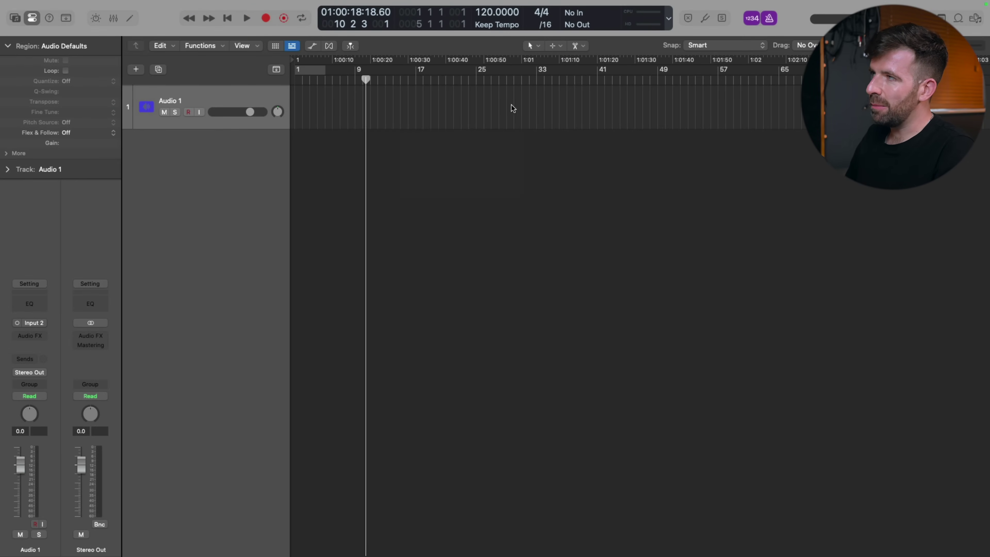
pyautogui.moveTo(515, 114); pyautogui.dragTo(348, 102)
pyautogui.click(541, 99)
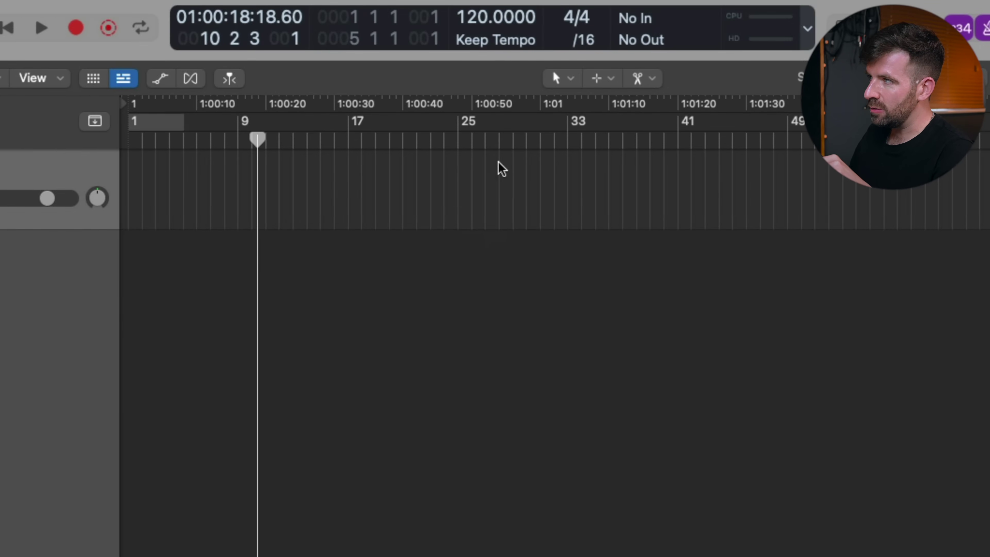
pyautogui.moveTo(459, 206); pyautogui.dragTo(484, 198)
pyautogui.click(536, 160)
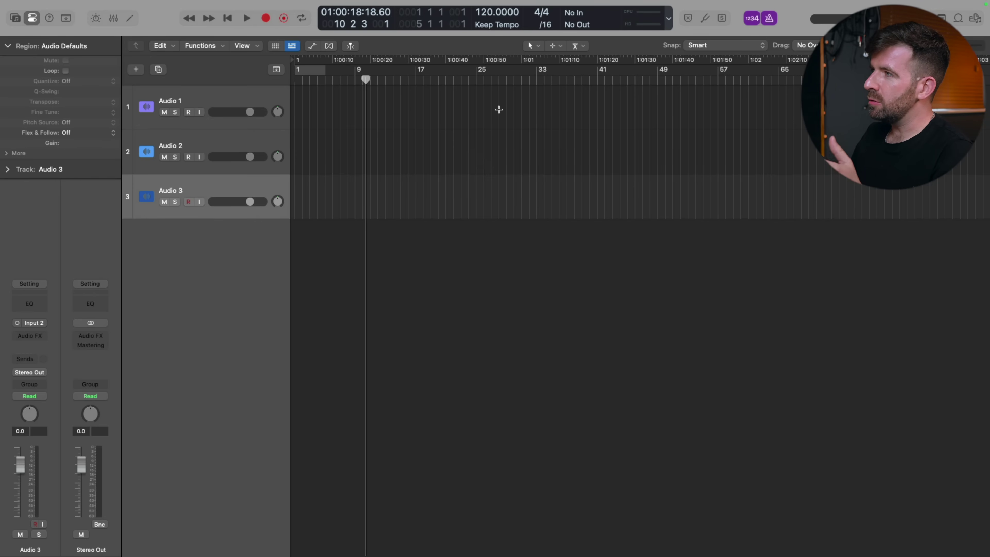
# - Assign the Gain Tool as the Command-click tool in place of the Marquee Tool
pyautogui.click(553, 48)
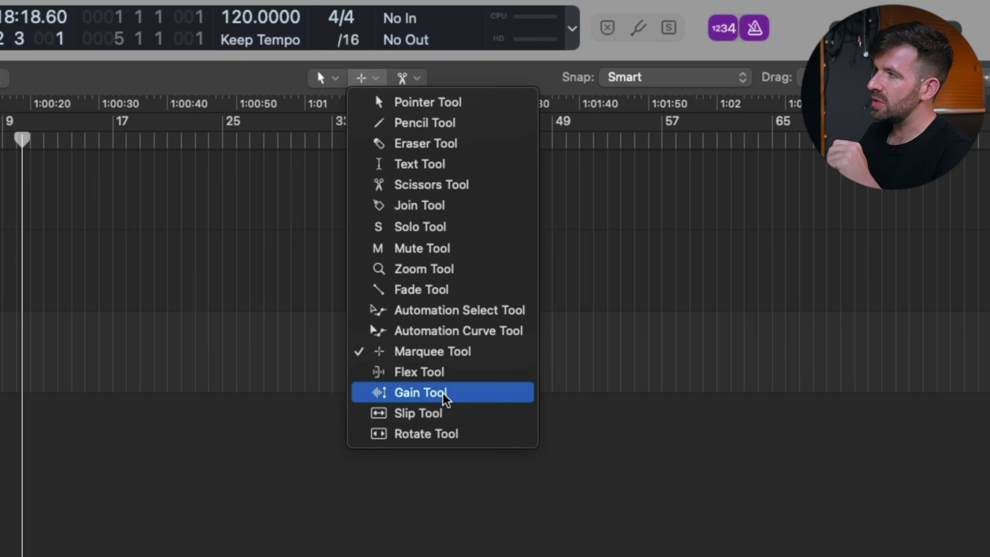
pyautogui.click(444, 394)
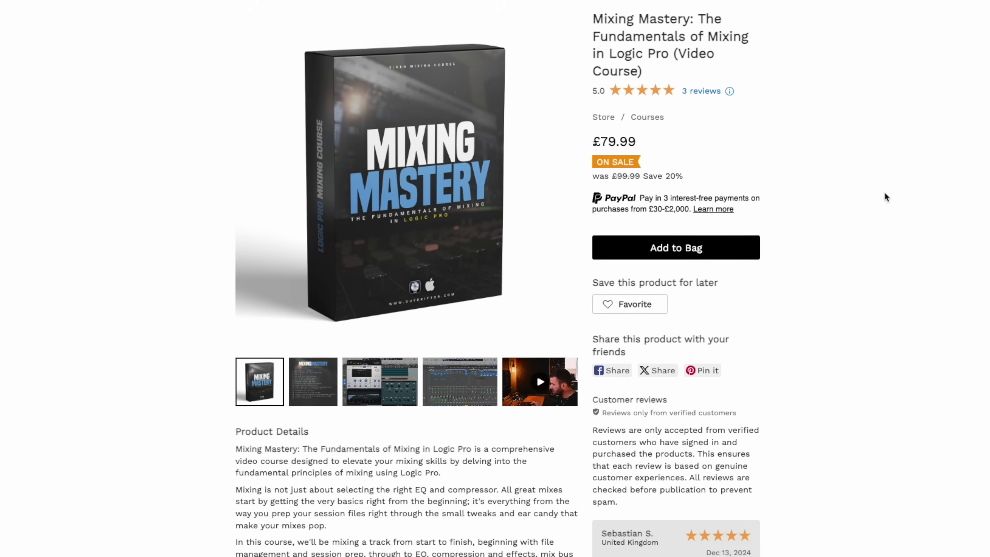
pyautogui.scroll(-1, 885, 195)
pyautogui.scroll(-2, 886, 196)
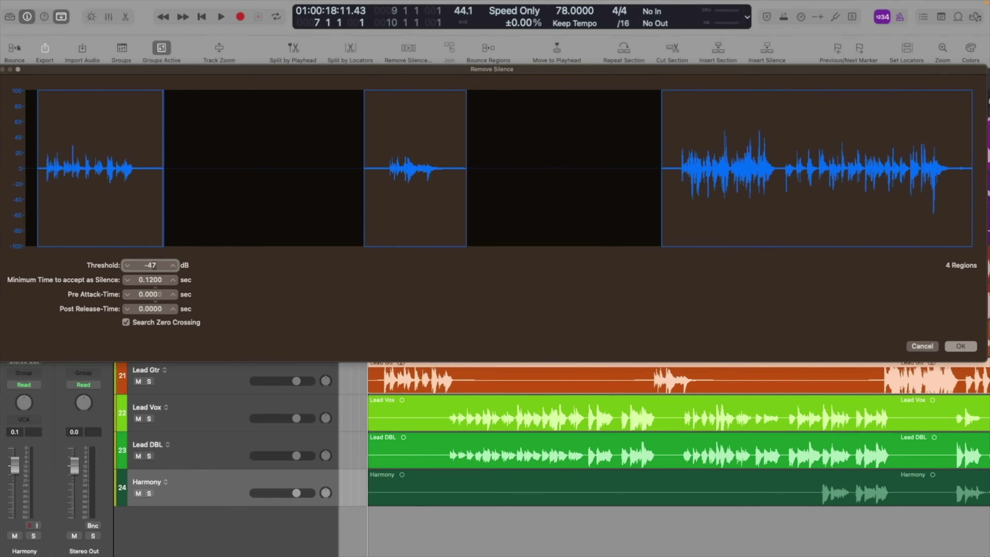
pyautogui.press('Return')
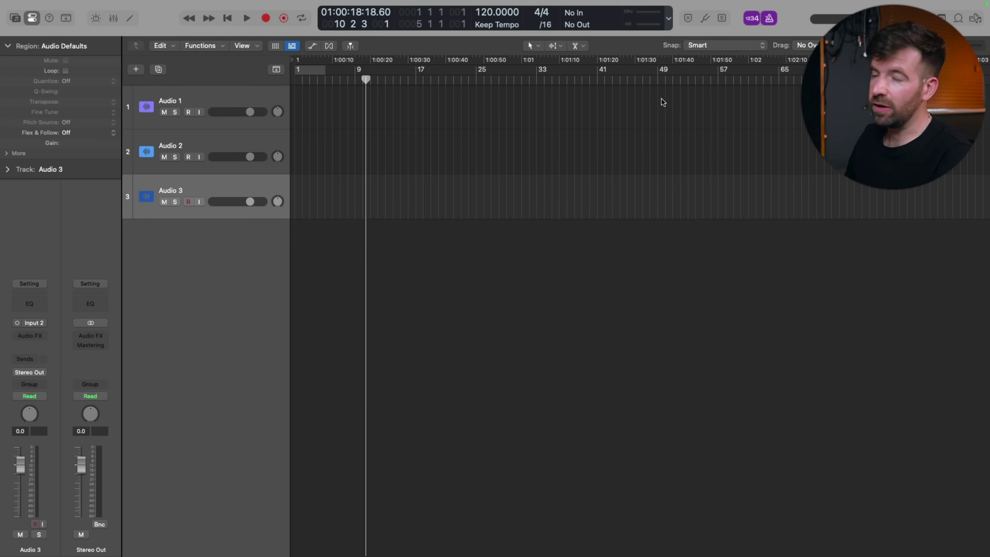
# - Set the Tracks area's snap behaviour to Snap Regions to Absolute Value
pyautogui.click(717, 49)
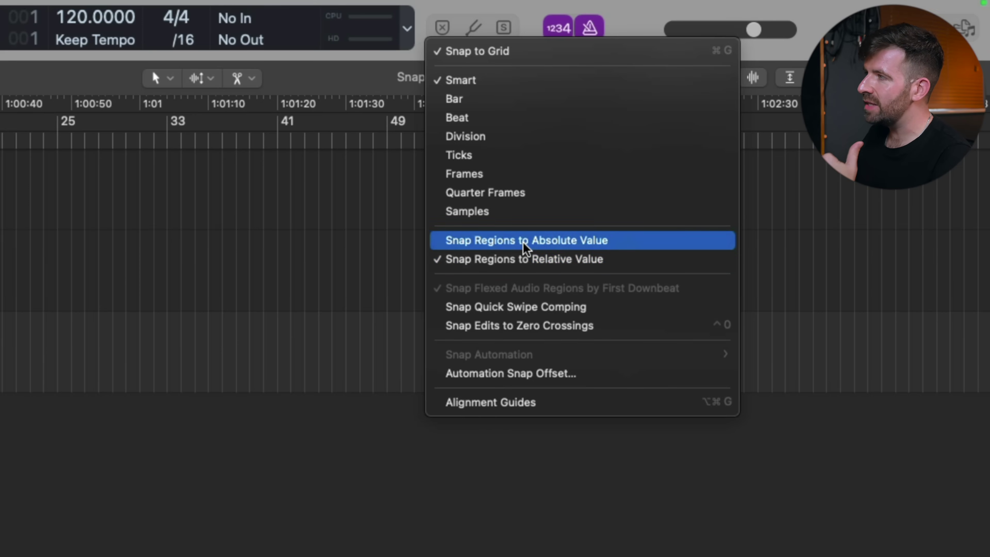
pyautogui.click(524, 241)
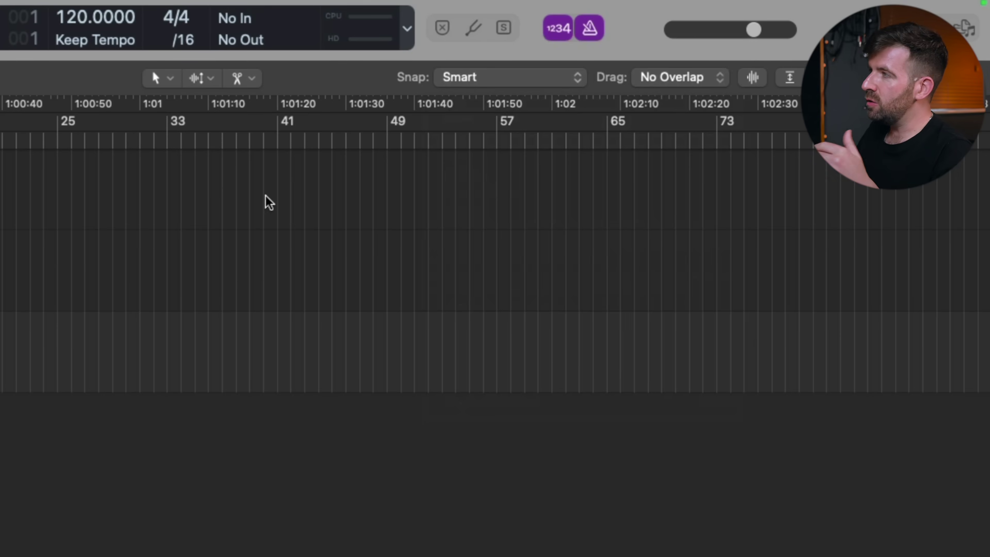
pyautogui.click(488, 78)
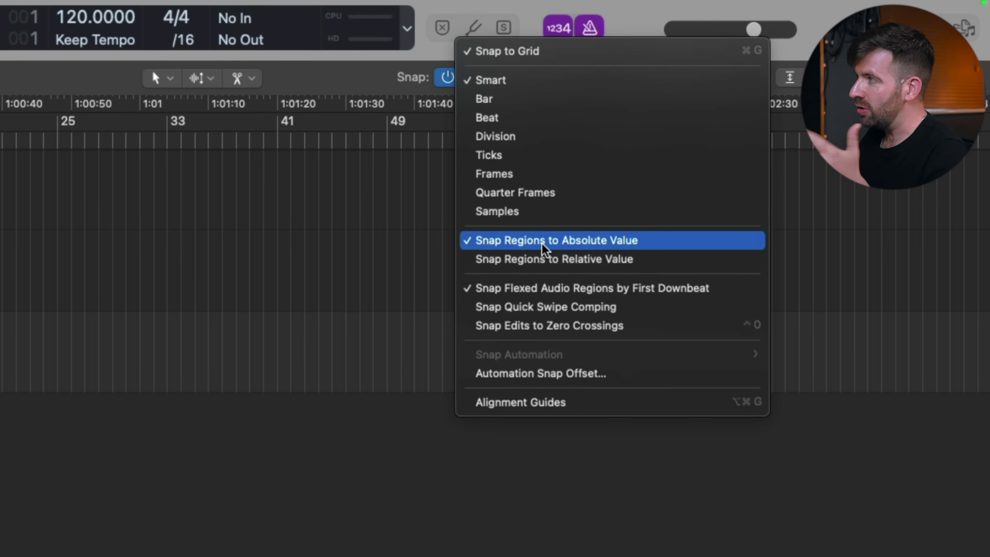
pyautogui.click(343, 128)
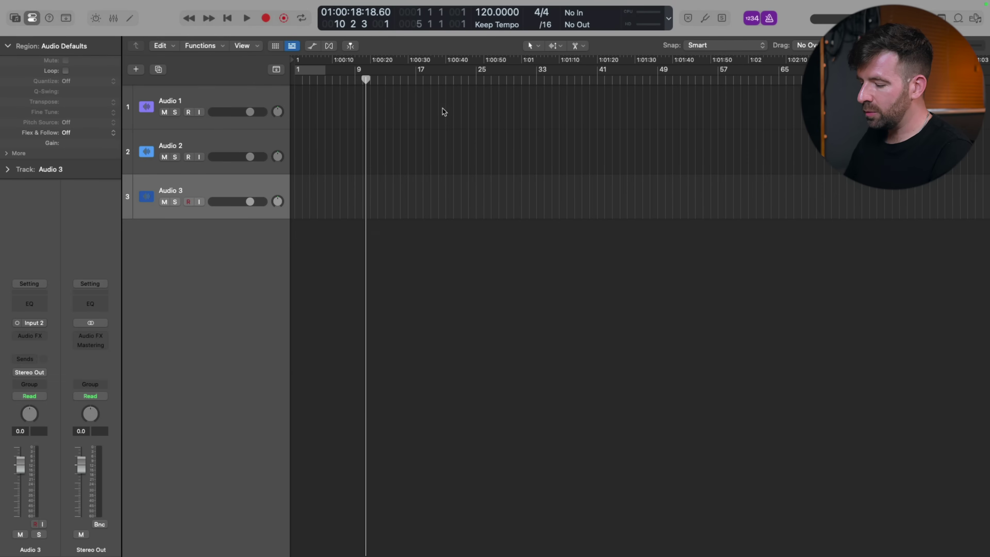
# - Show the toolbar and customize it with Bounce, Export, Import Audio and Groups enabled, and Articulation, Note Repeat, Spot Erase and Nudge Value disabled
pyautogui.press('ctrl+alt+super+t')
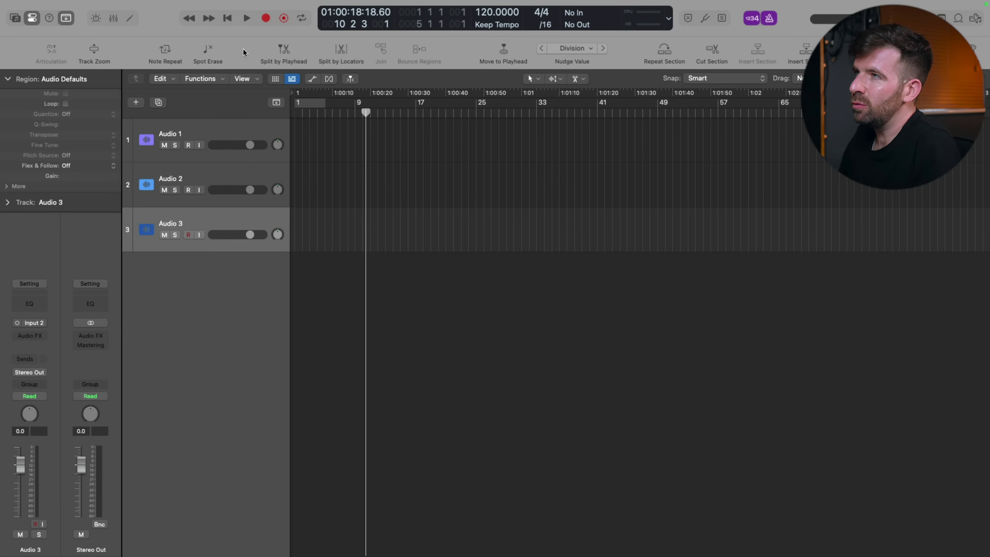
pyautogui.rightClick(254, 48)
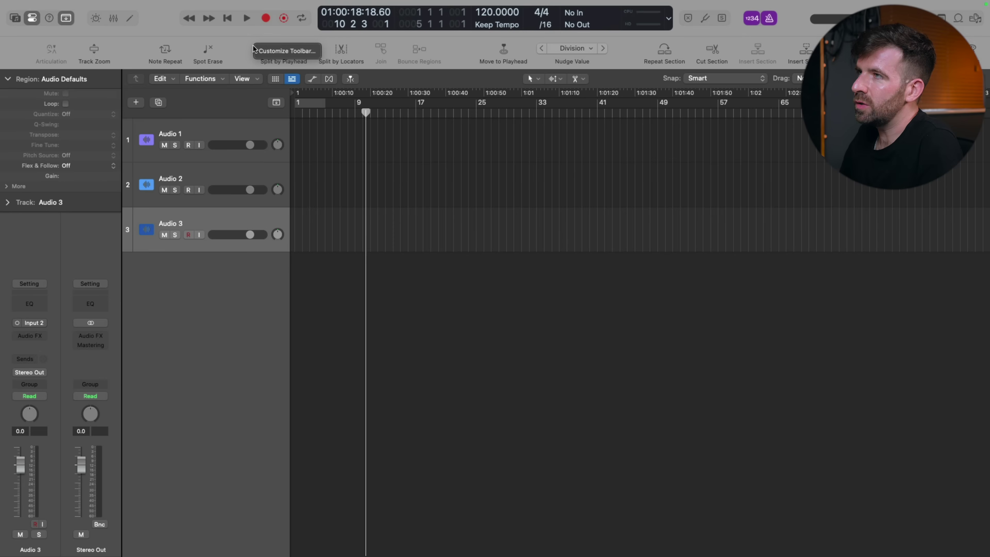
pyautogui.click(273, 51)
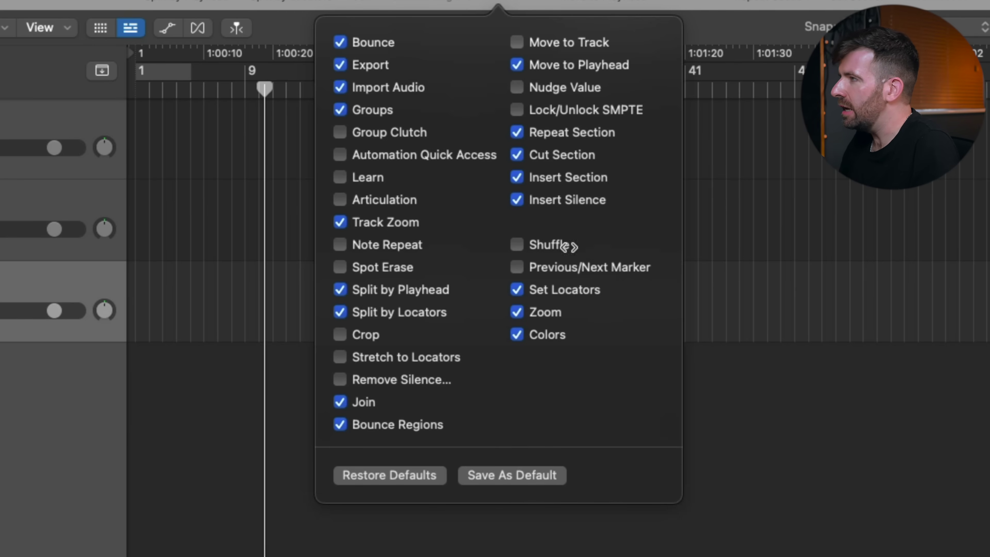
pyautogui.click(792, 167)
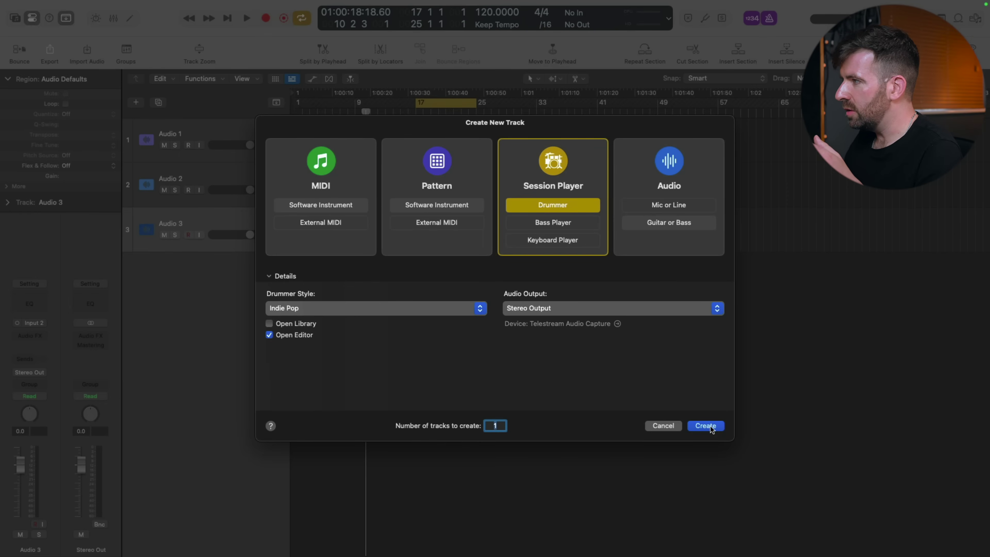
# - Create an Indie Pop Drummer track, and move the cycle area to bars 33 to 41
pyautogui.click(707, 424)
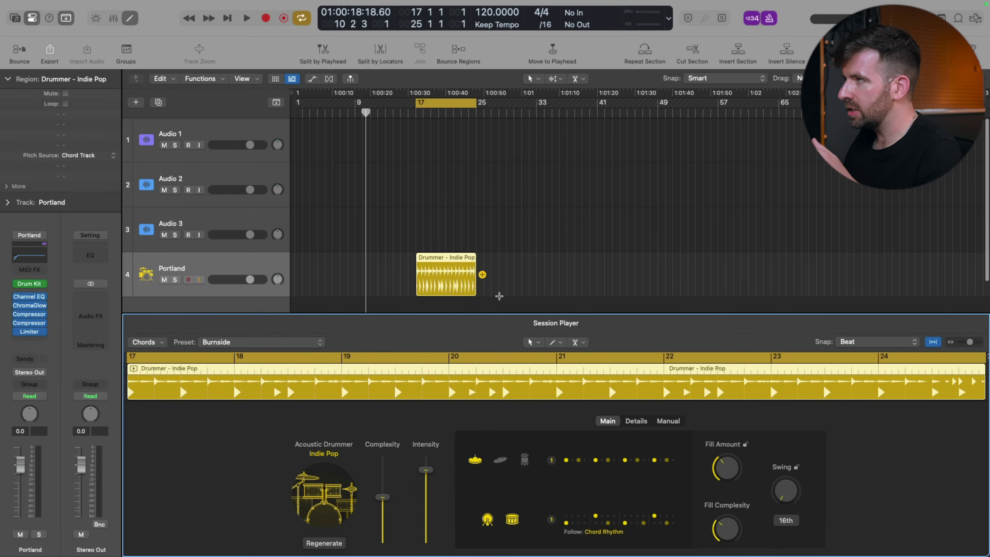
pyautogui.moveTo(446, 105); pyautogui.dragTo(567, 107)
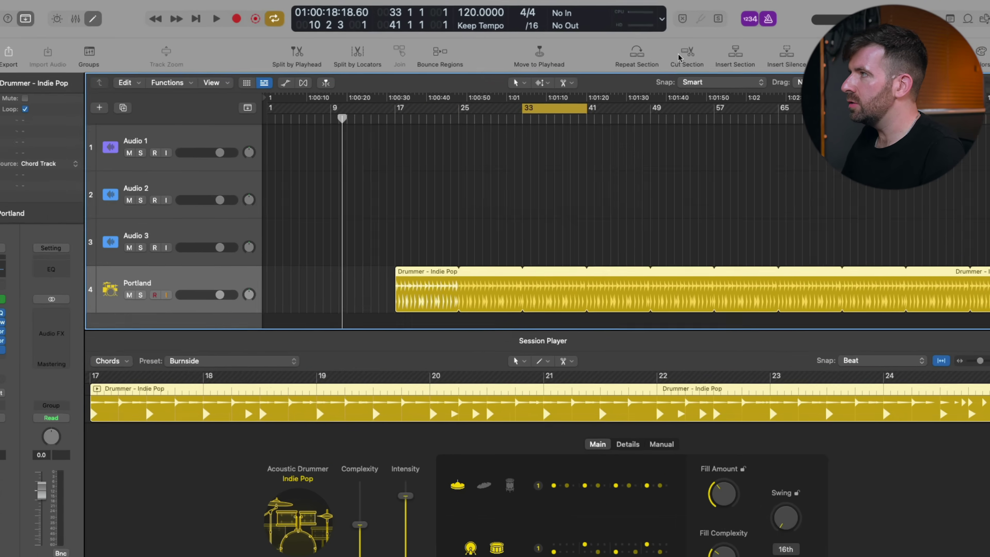
# - Try the section editing commands, including Cut Section and Repeat Section, on bars 33 to 41 of the looped drummer region, undoing the changes
pyautogui.click(693, 51)
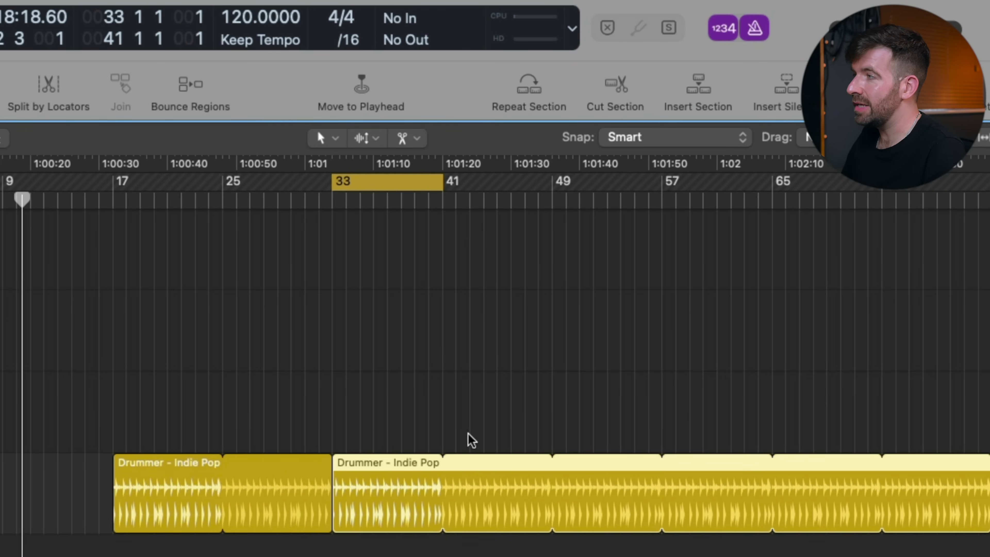
pyautogui.click(619, 87)
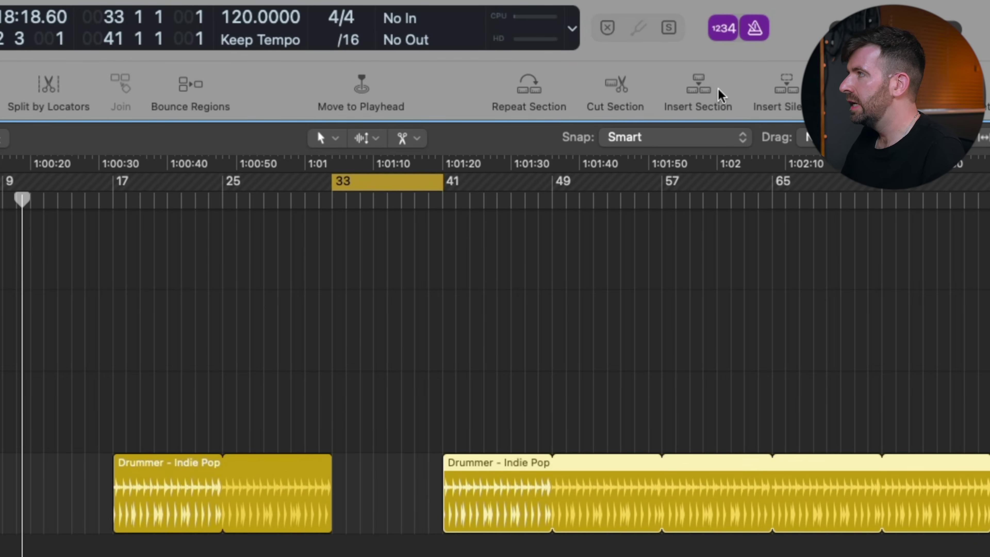
pyautogui.press('super+z')
pyautogui.click(526, 90)
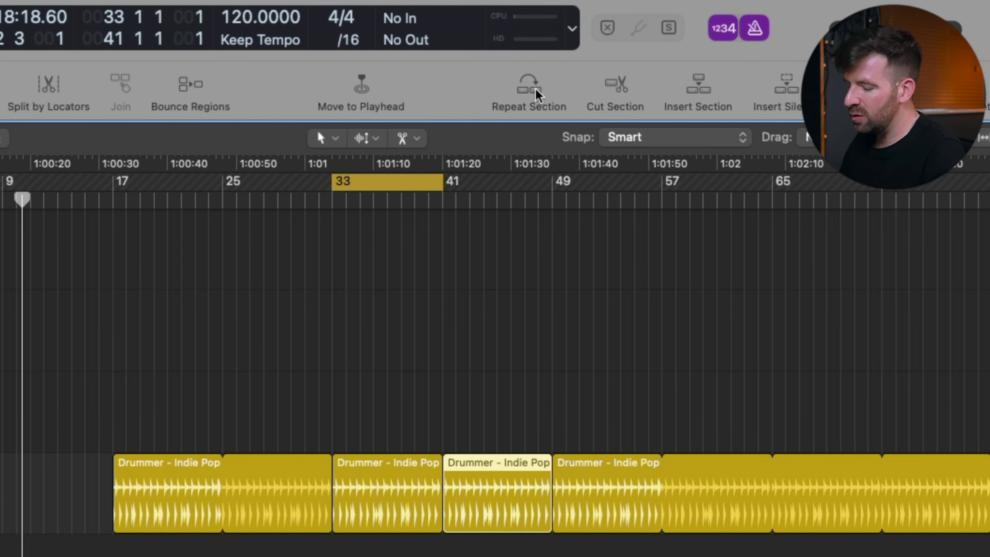
pyautogui.press('super+z')
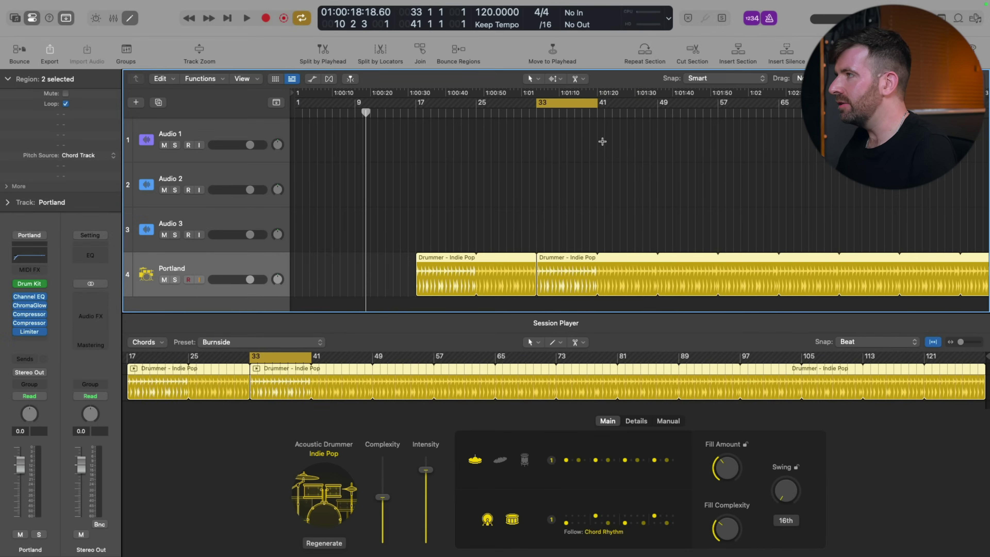
pyautogui.moveTo(600, 142); pyautogui.dragTo(673, 216)
pyautogui.click(518, 148)
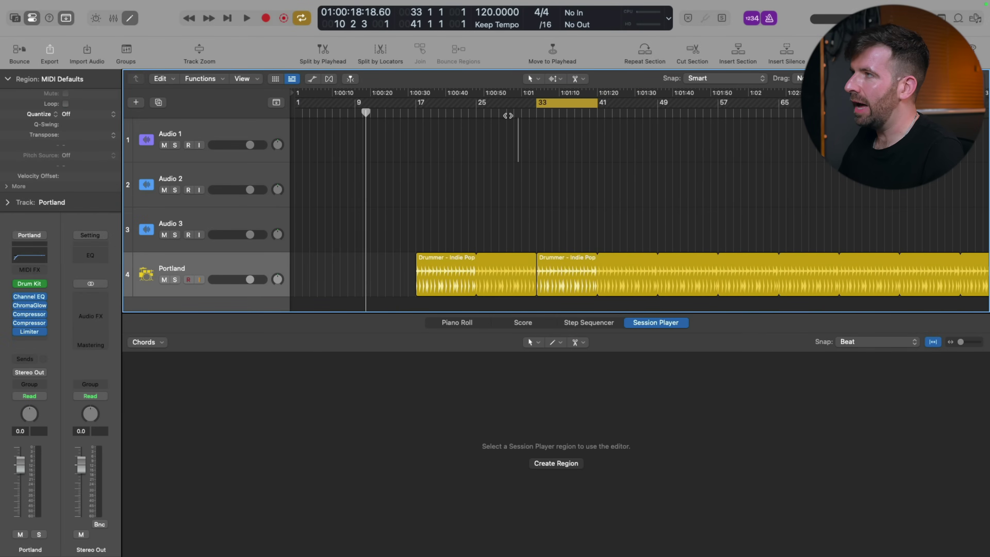
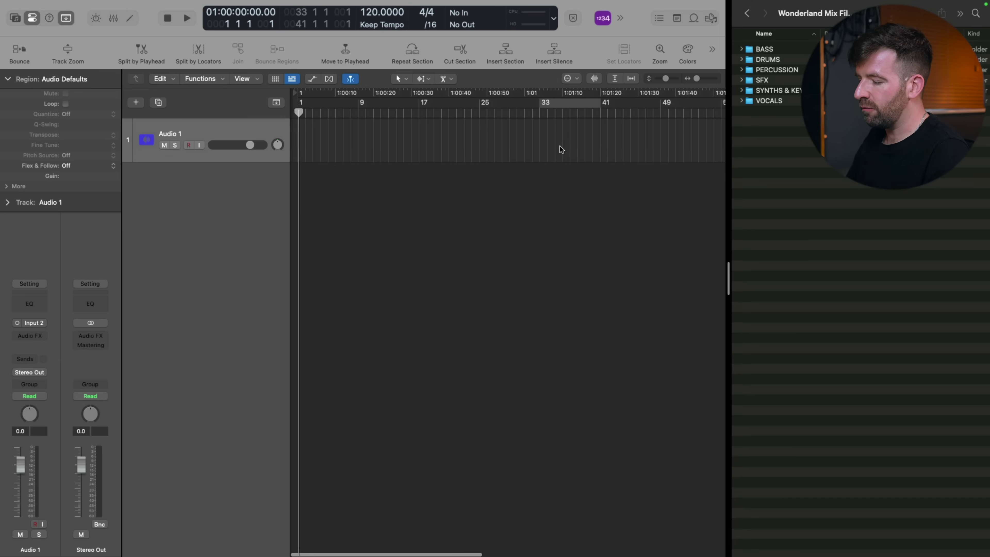
# - Look at the All Files browser as a way to import audio files, and close it again
pyautogui.press('p')
pyautogui.click(710, 18)
pyautogui.click(639, 79)
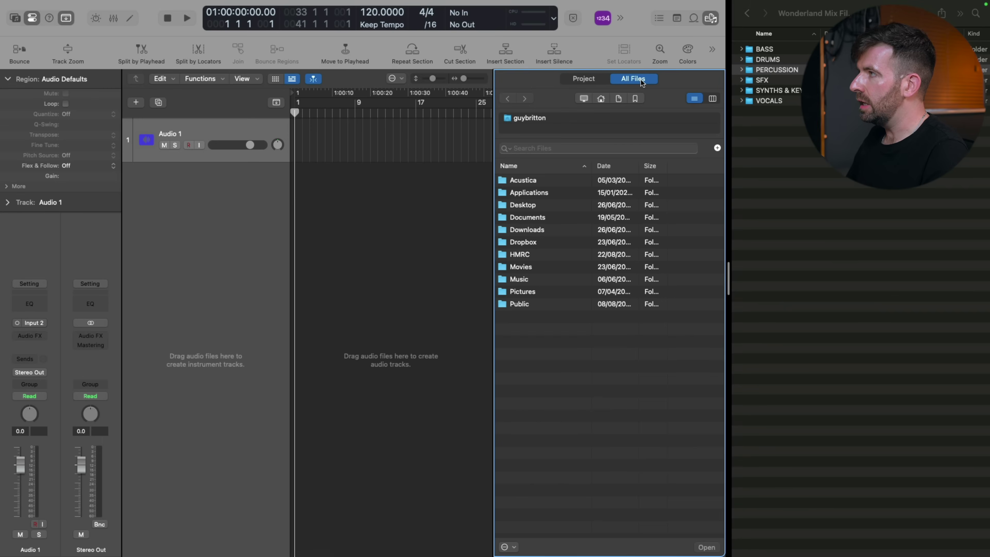
pyautogui.press('f')
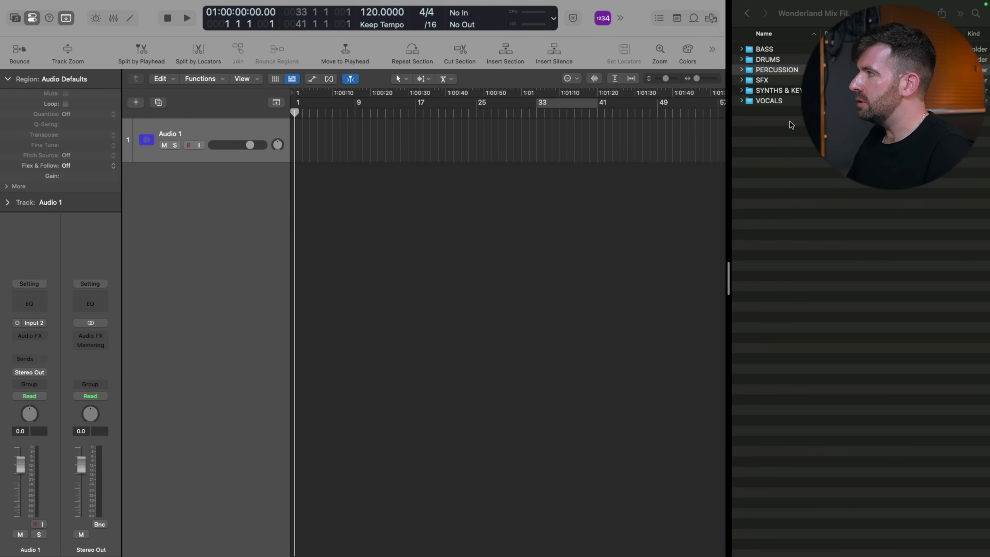
pyautogui.click(759, 71)
pyautogui.click(772, 62)
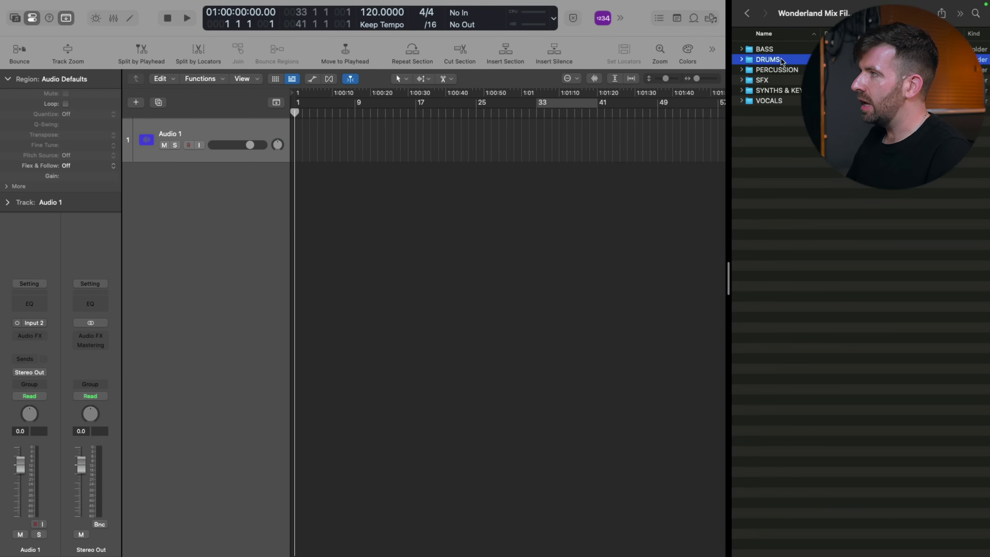
pyautogui.moveTo(782, 62); pyautogui.dragTo(304, 213)
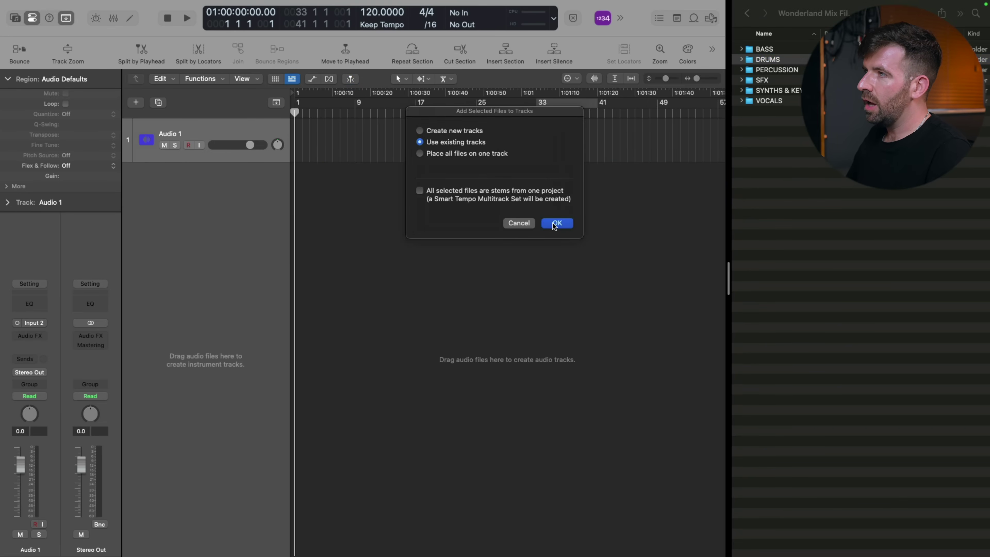
pyautogui.click(516, 223)
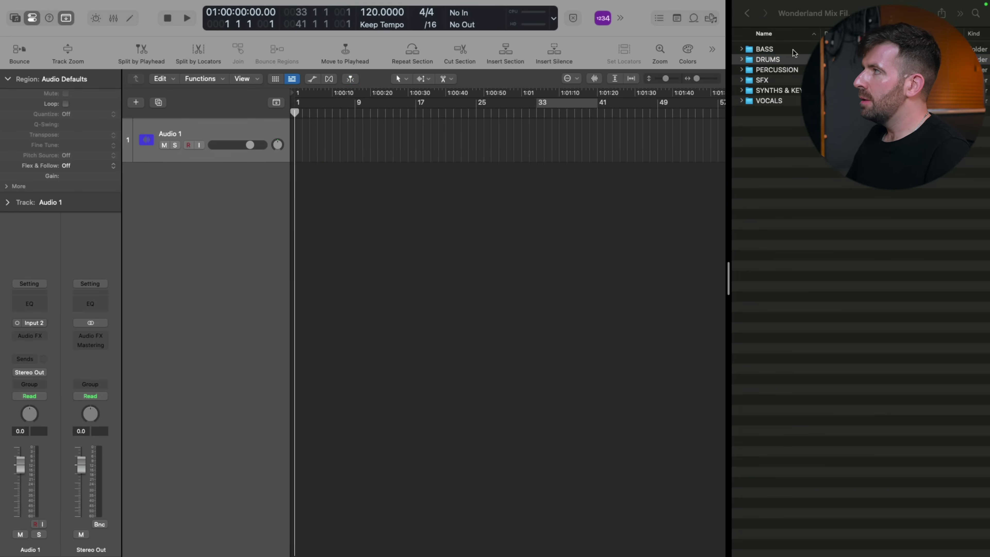
# - Set the project tempo to 128 BPM
pyautogui.click(827, 17)
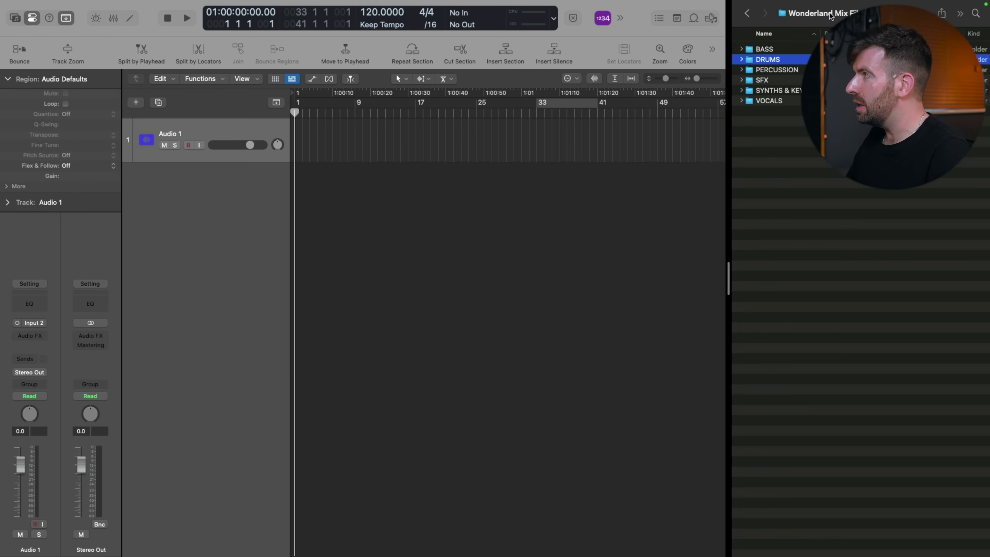
pyautogui.doubleClick(372, 12)
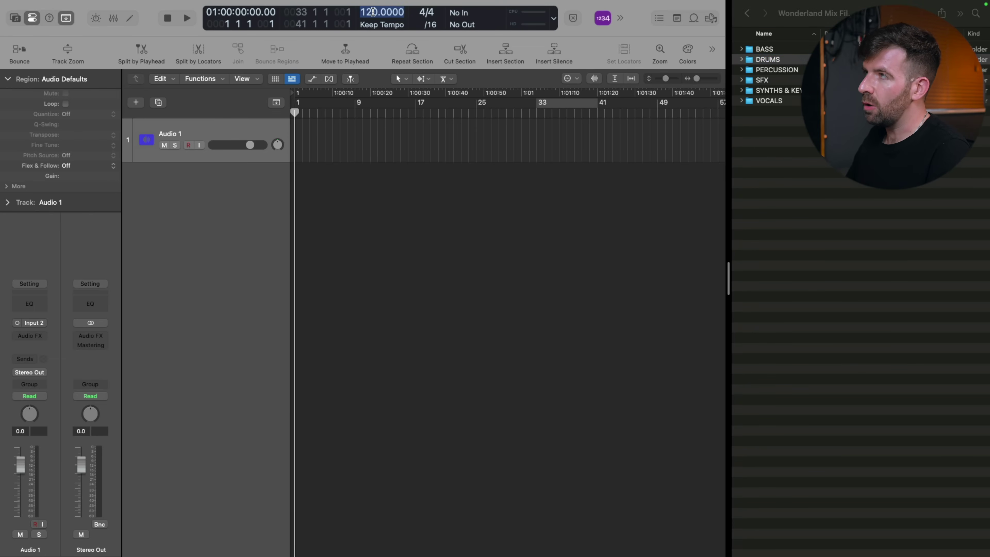
pyautogui.write('128')
pyautogui.press('Return')
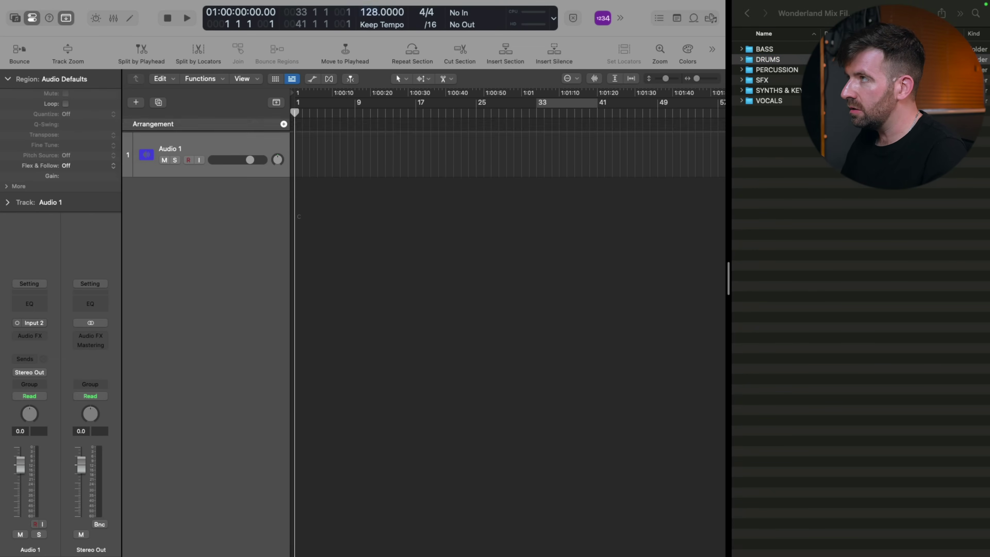
# - Hide the global tracks, and import the audio files from the DRUMS folder onto new tracks starting at bar 1
pyautogui.click(500, 211)
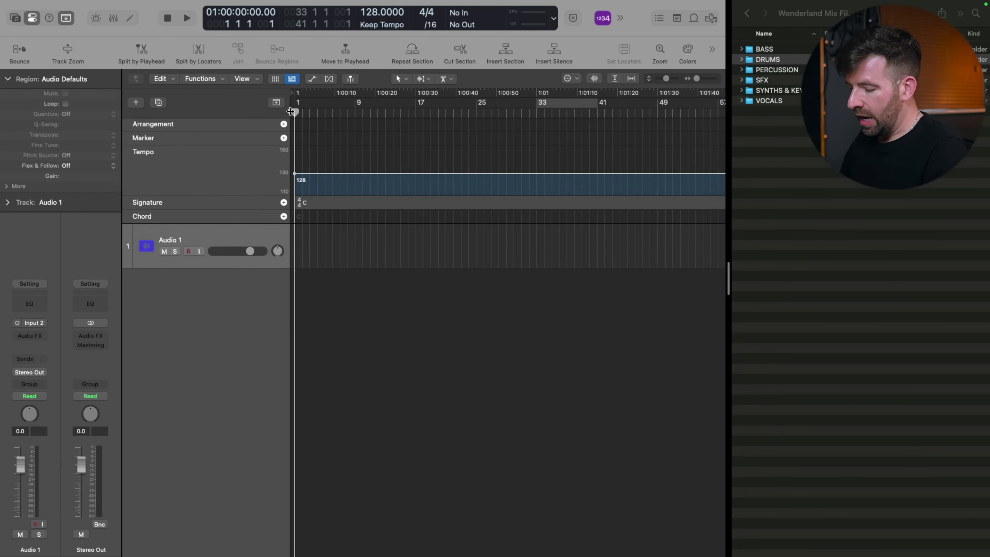
pyautogui.click(276, 102)
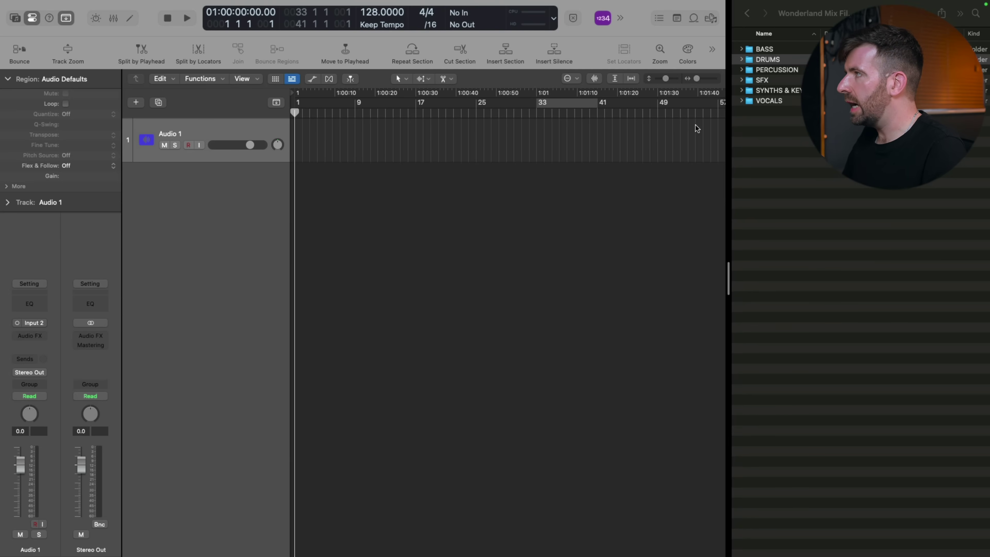
pyautogui.moveTo(777, 61); pyautogui.dragTo(298, 144)
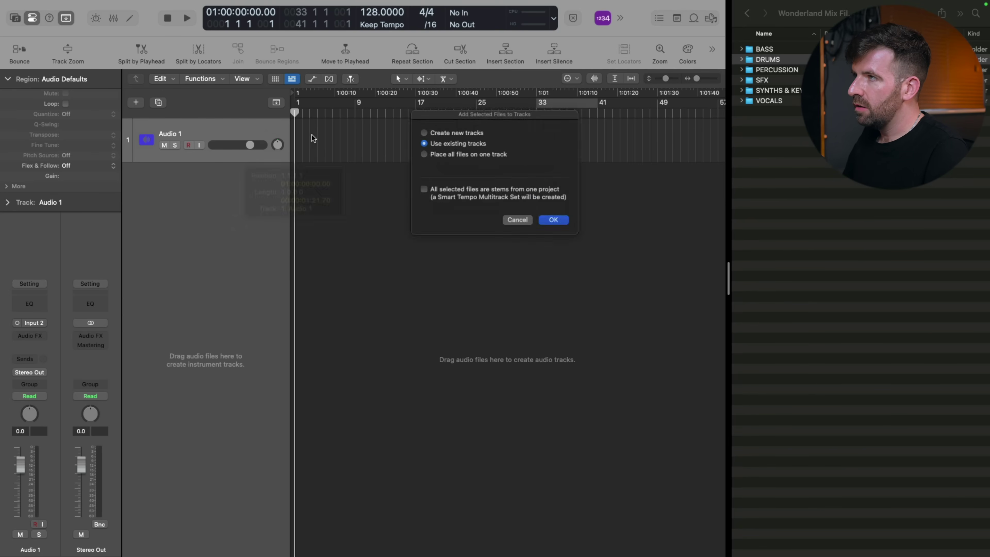
pyautogui.click(558, 224)
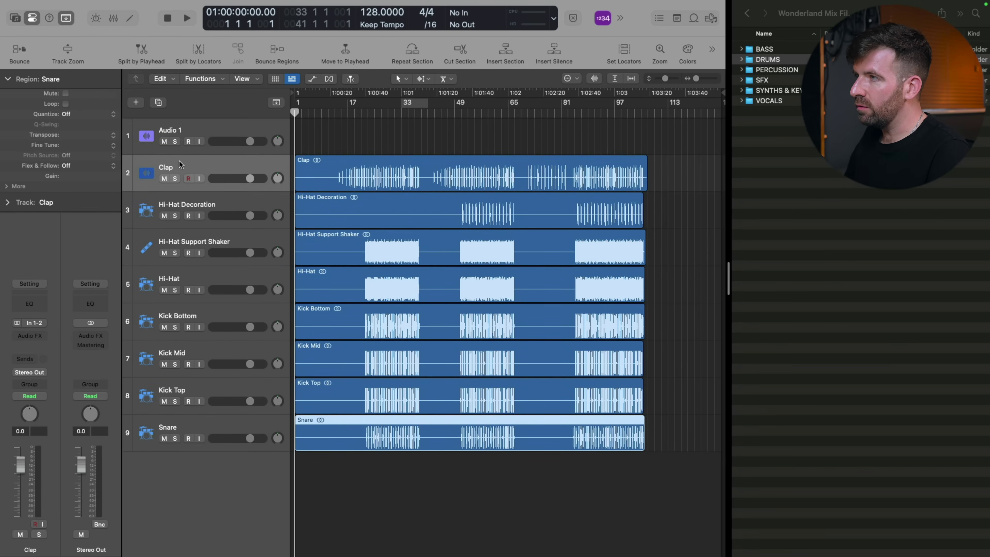
# - Delete the empty Audio 1 track, and reduce the height of the drum tracks so more fit in view
pyautogui.click(216, 127)
pyautogui.press('super+BackSpace')
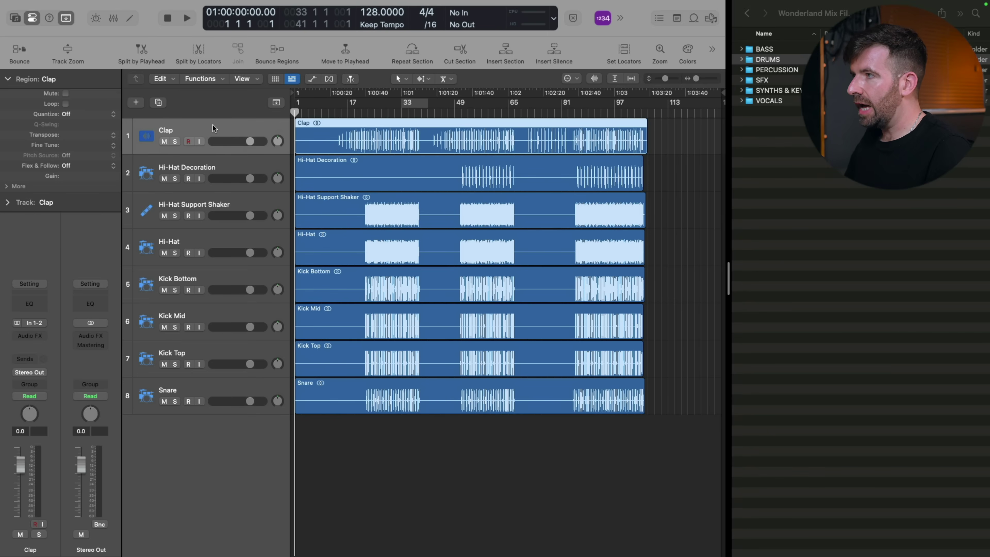
pyautogui.press('super+Up')
pyautogui.press('super+Up')
pyautogui.press('super+Up')
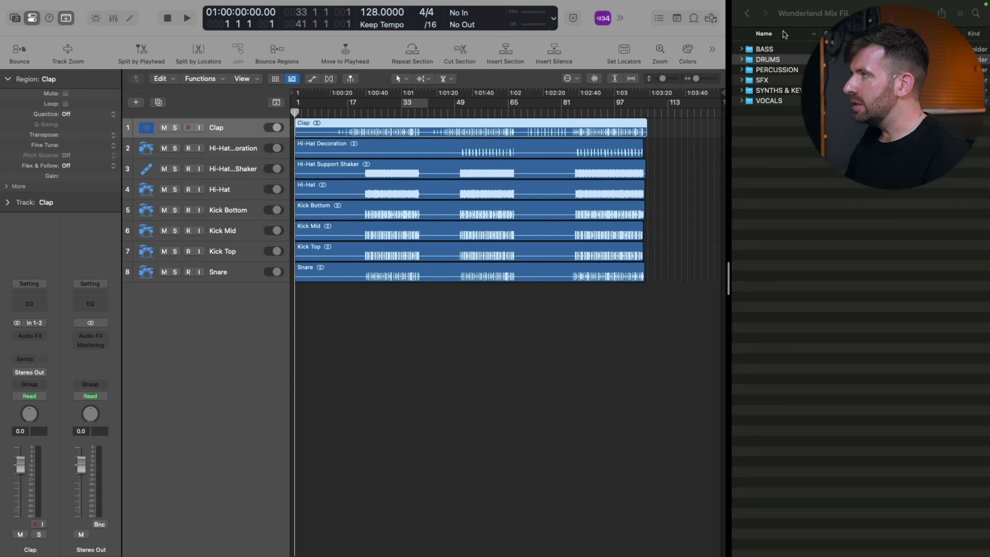
# - Import the BASS and PERCUSSION folders from bar 1 onto new tracks below the drum tracks
pyautogui.moveTo(766, 54); pyautogui.dragTo(312, 344)
pyautogui.press('Return')
pyautogui.click(214, 348)
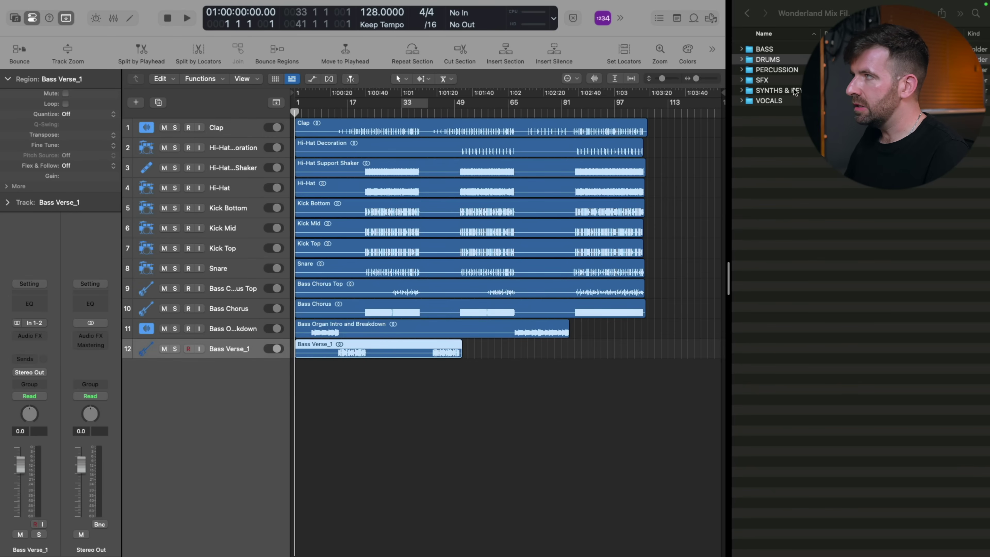
pyautogui.click(780, 69)
pyautogui.moveTo(779, 69); pyautogui.dragTo(539, 322)
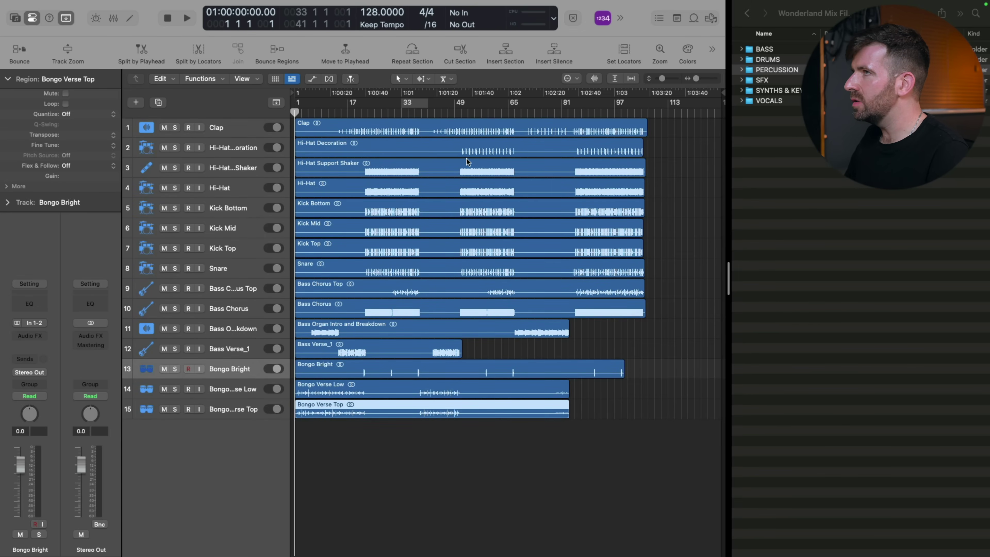
pyautogui.click(75, 5)
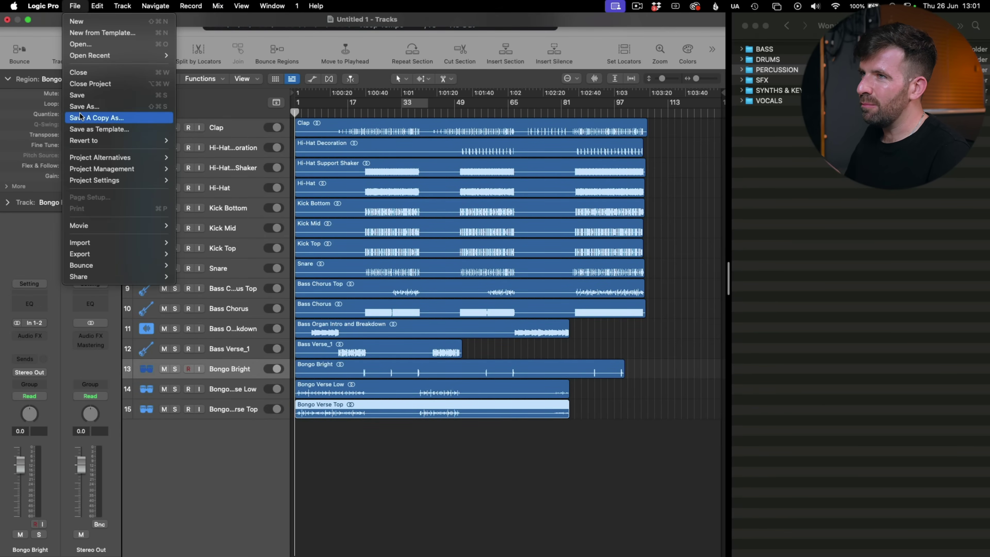
pyautogui.click(113, 291)
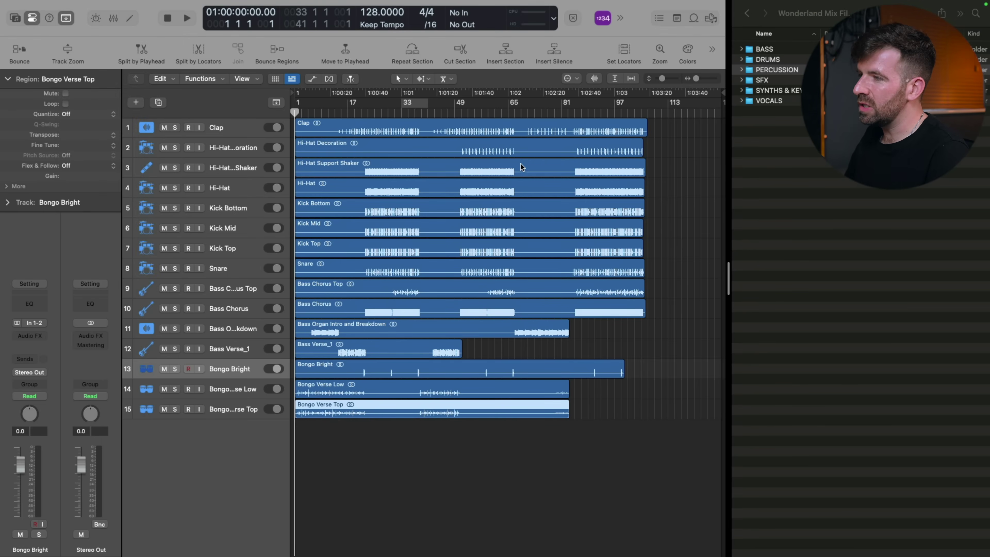
# - Import the SFX, SYNTHS & KEYS and VOCALS folders onto new tracks below, and expand the project window to the full screen width
pyautogui.moveTo(790, 82); pyautogui.dragTo(291, 453)
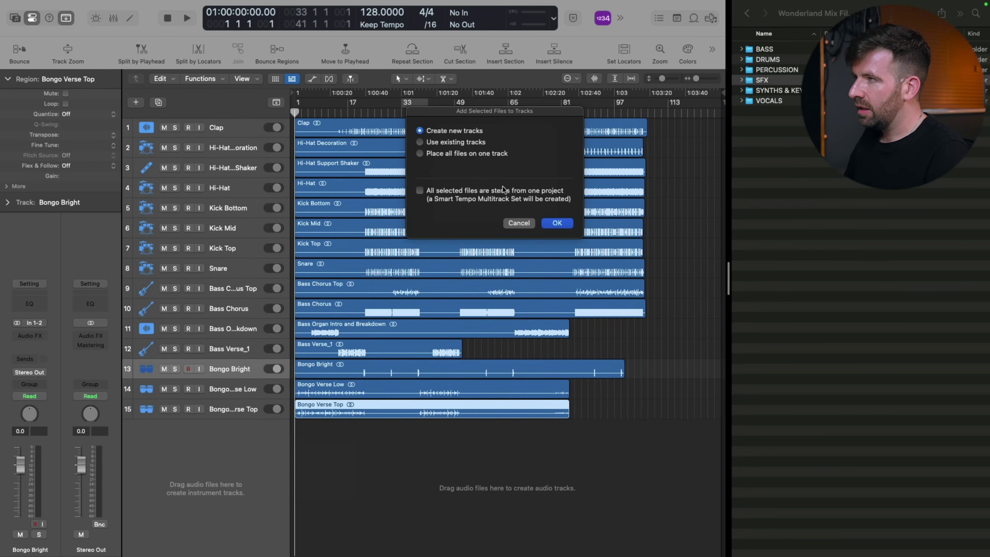
pyautogui.click(556, 223)
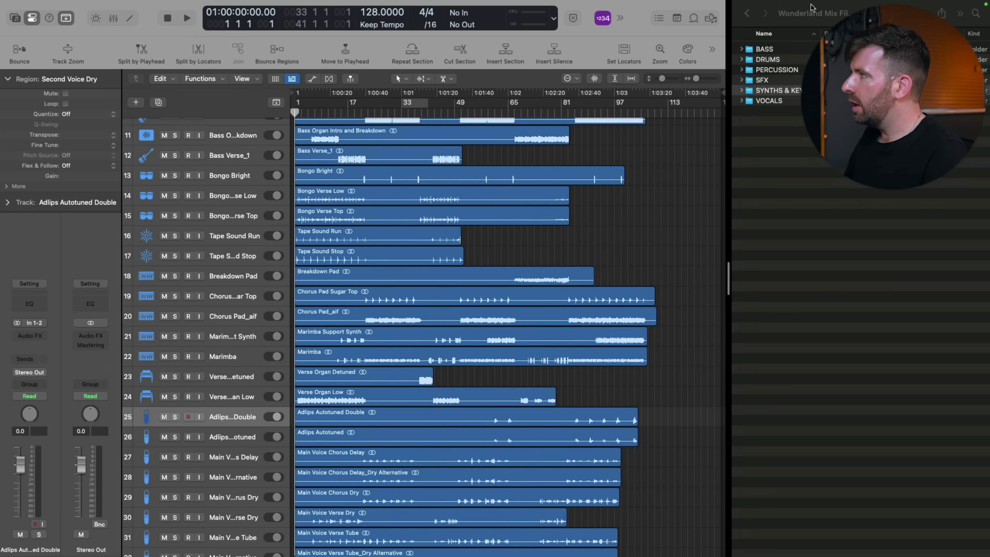
pyautogui.moveTo(811, 0)
pyautogui.click(744, 31)
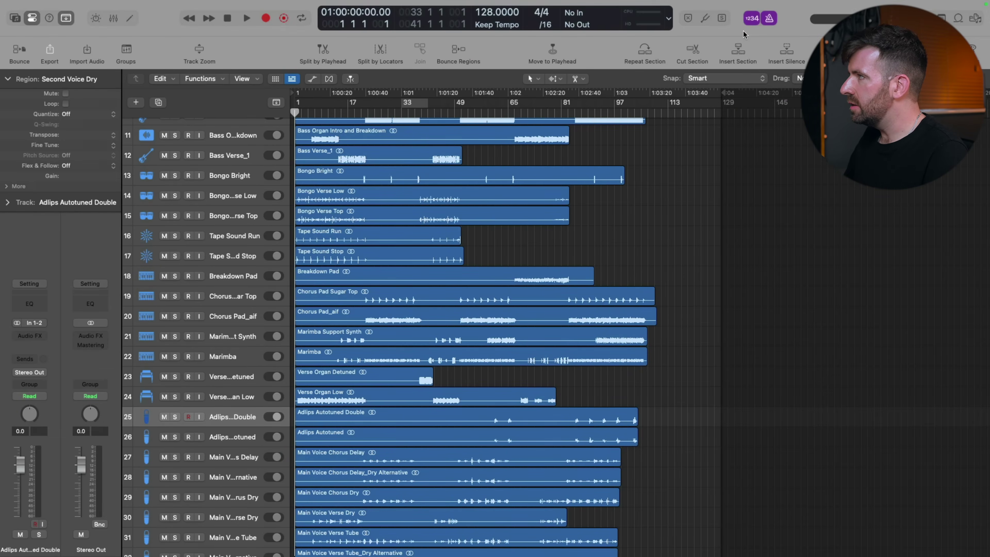
# - Show the mixer and color the eight drum tracks, from Clap to Snare, dark teal
pyautogui.scroll(10, 627, 171)
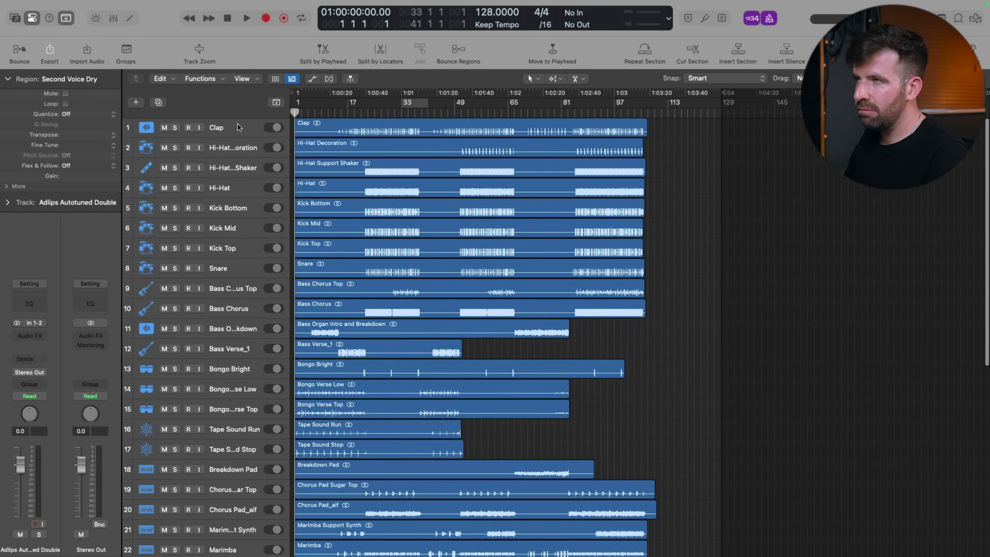
pyautogui.click(236, 129)
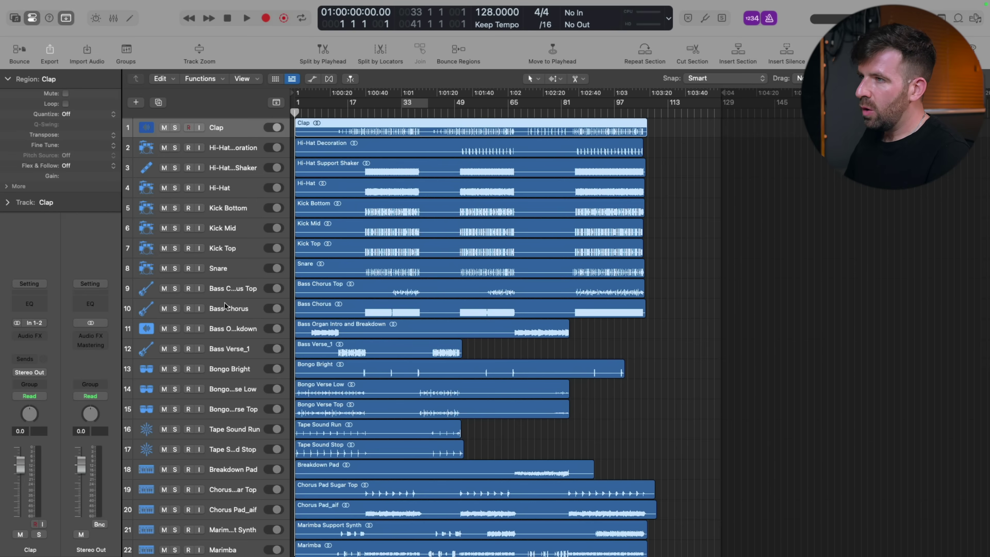
pyautogui.keyDown('shift'); pyautogui.click(228, 269); pyautogui.keyUp('shift')
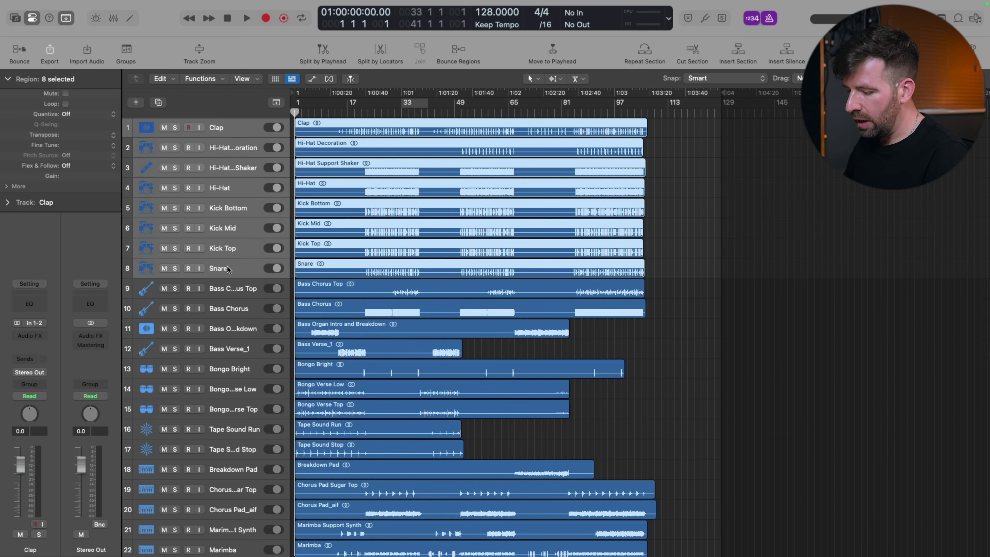
pyautogui.press('x')
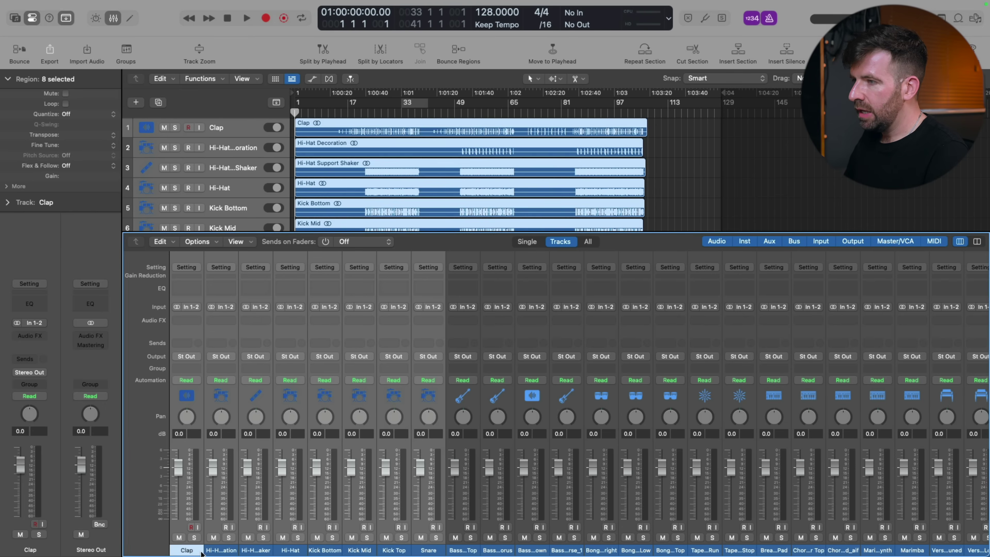
pyautogui.click(192, 550)
pyautogui.keyDown('shift'); pyautogui.click(429, 550); pyautogui.keyUp('shift')
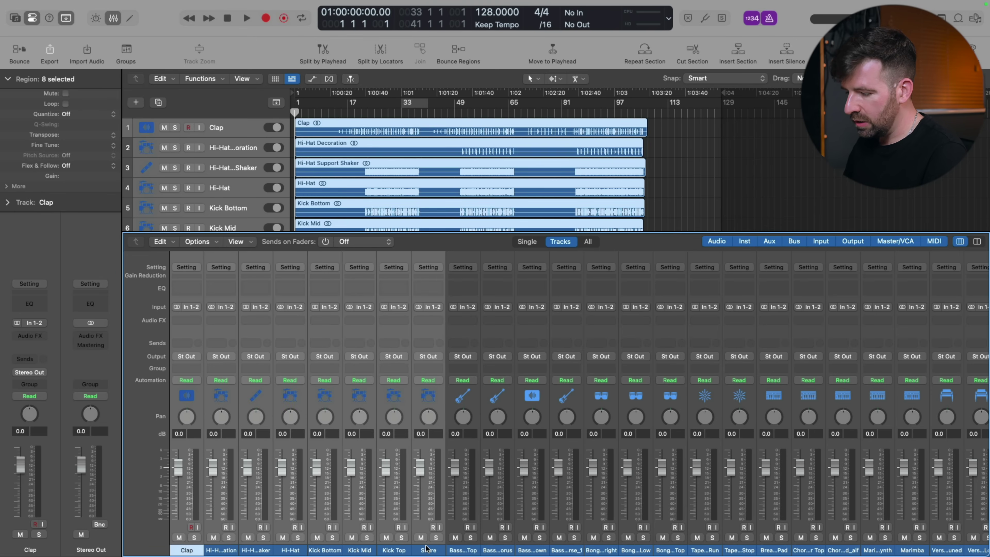
pyautogui.hotkey('alt', 'c')
pyautogui.click(587, 278)
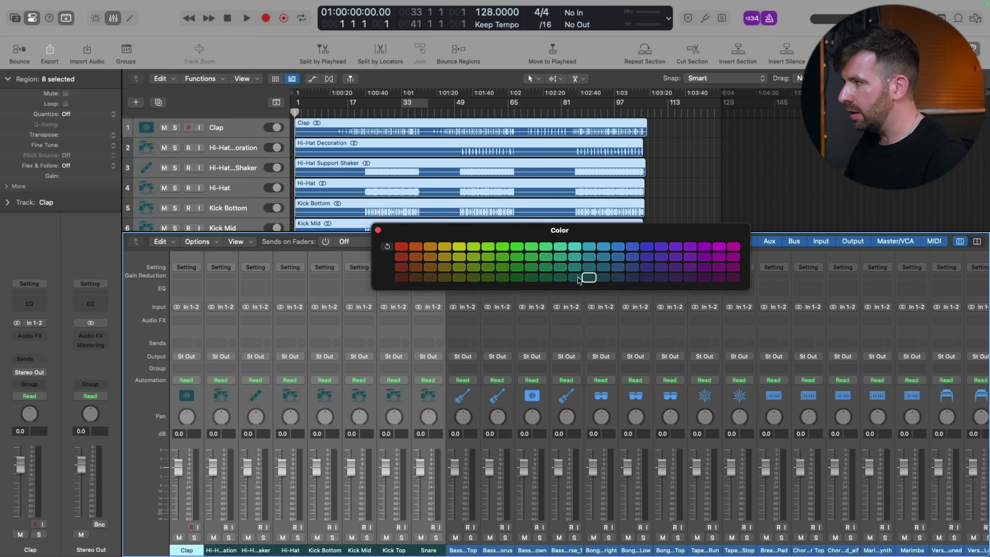
pyautogui.click(575, 277)
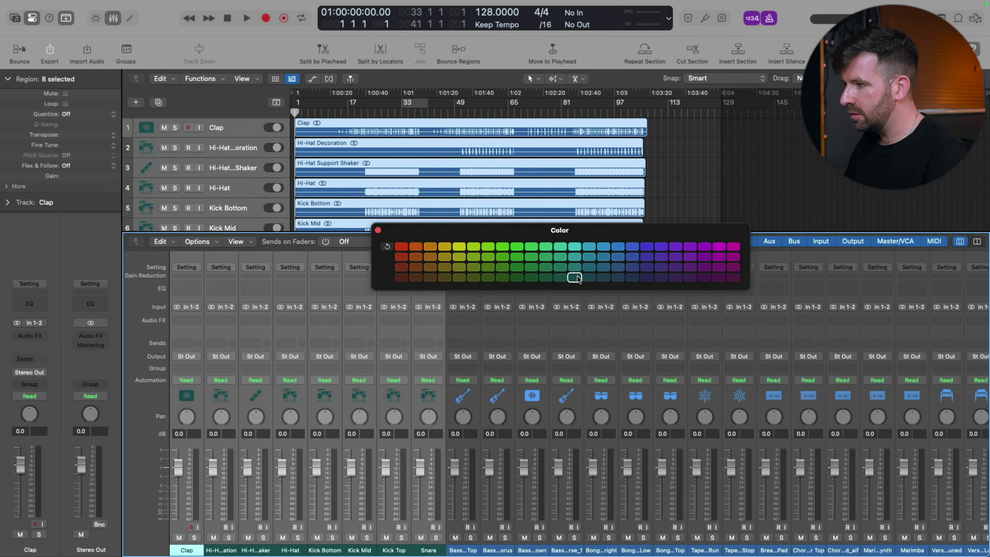
# - Color the four bass tracks dark purple and the three bongo tracks brown
pyautogui.click(463, 549)
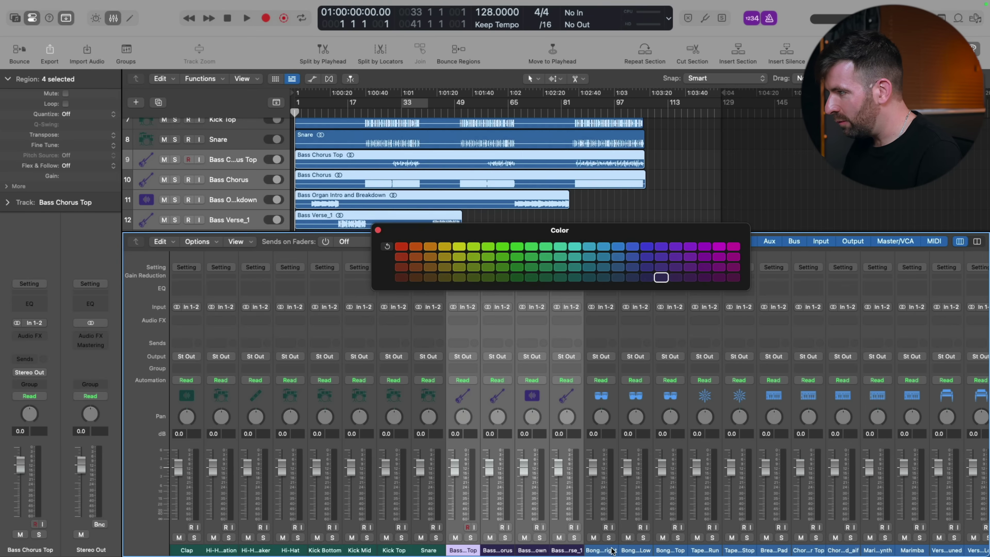
pyautogui.click(568, 549)
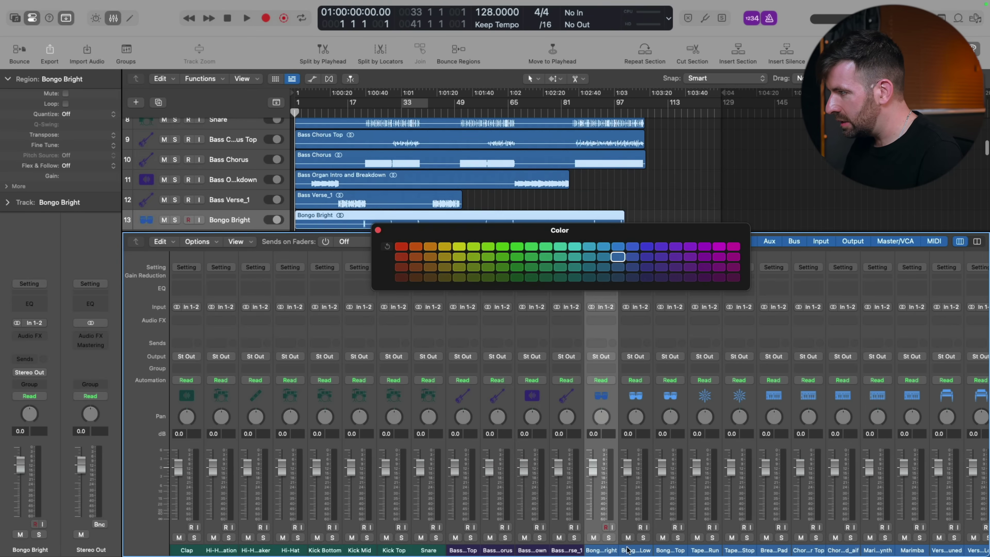
pyautogui.hscroll(2, 704, 545)
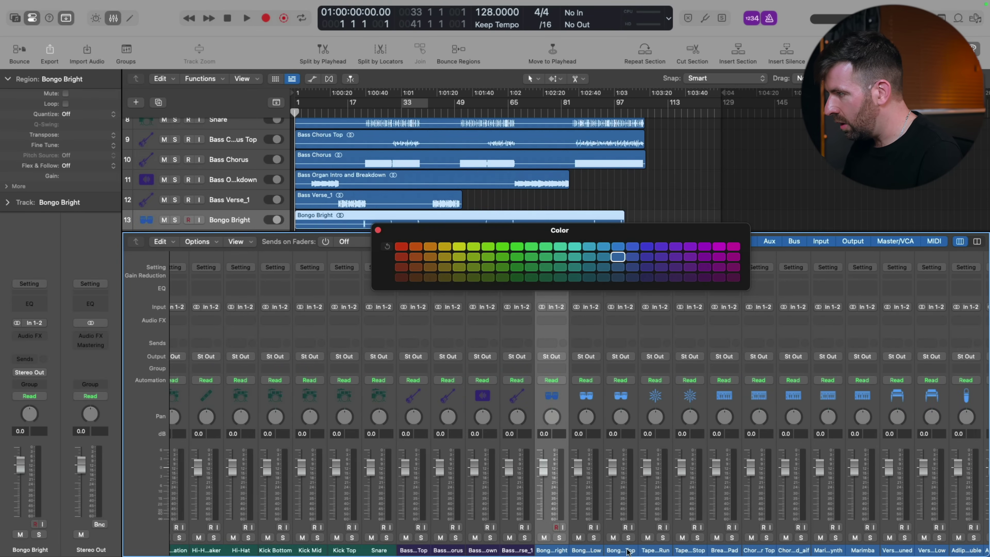
pyautogui.keyDown('shift'); pyautogui.click(597, 549); pyautogui.keyUp('shift')
pyautogui.keyDown('shift'); pyautogui.click(620, 550); pyautogui.keyUp('shift')
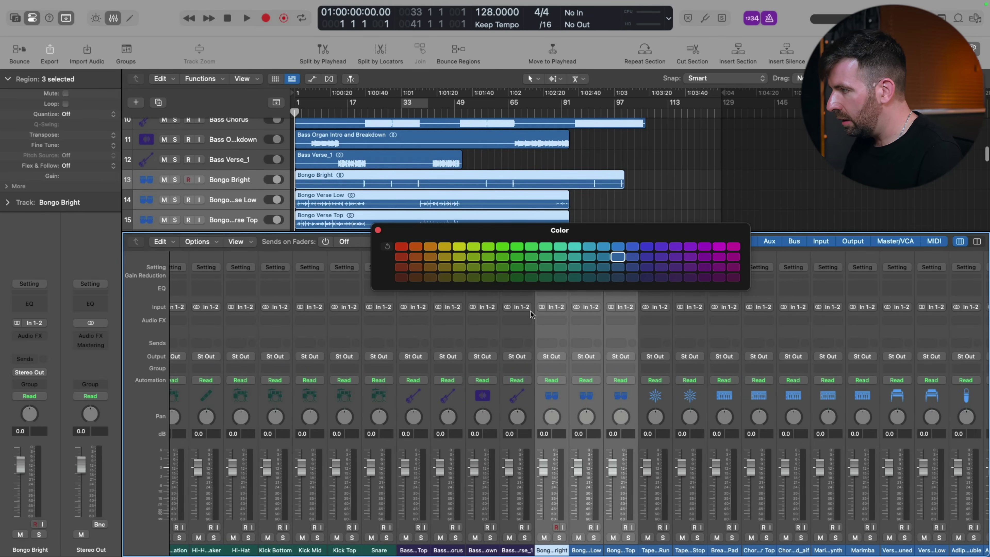
pyautogui.click(415, 278)
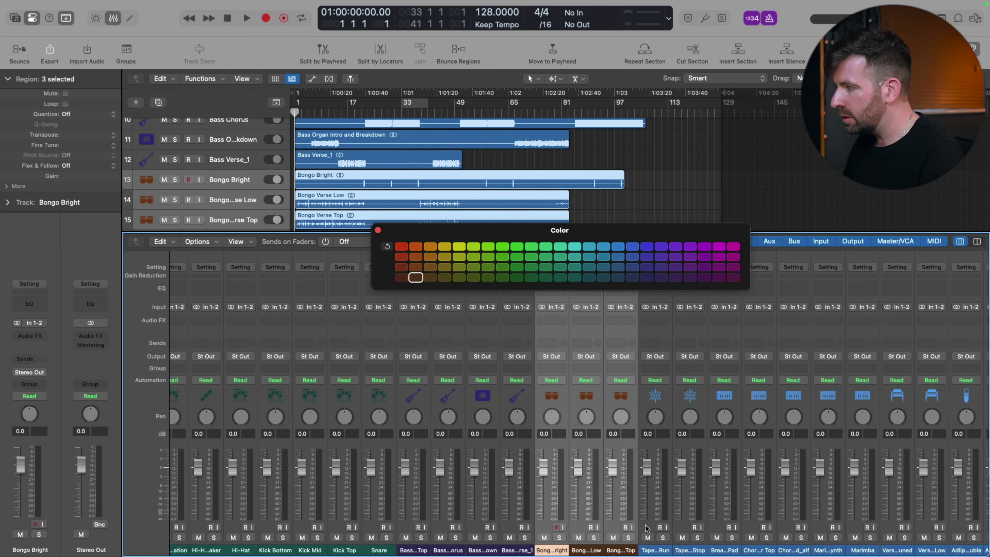
pyautogui.click(416, 266)
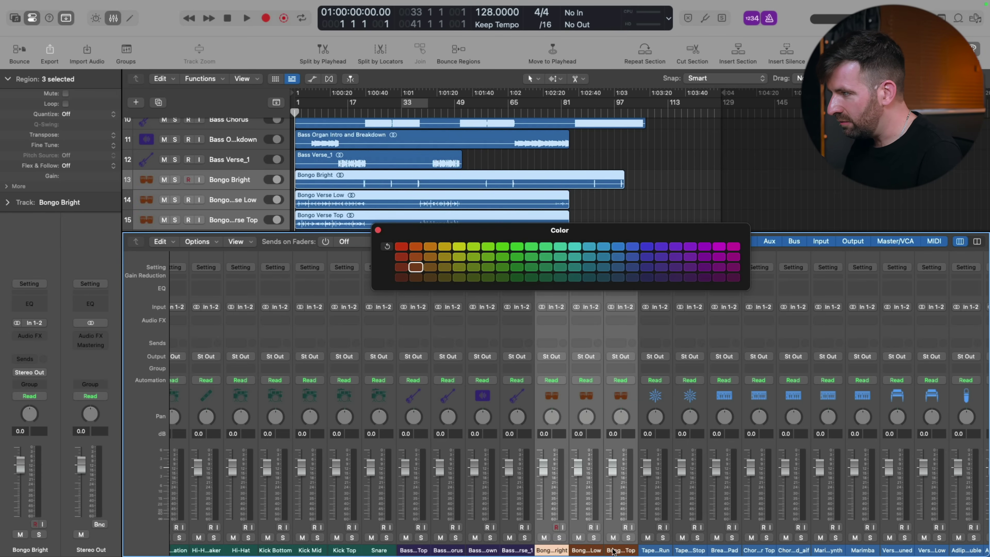
# - Hide the mixer, and color the Tape Sound Run and Tape Sound Stop tracks with their regions bright purple
pyautogui.click(657, 550)
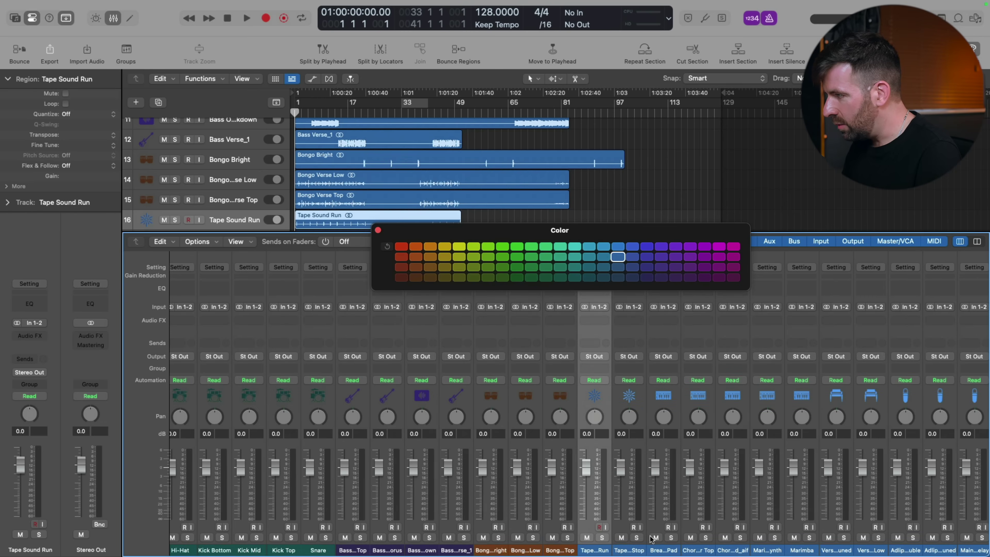
pyautogui.press('x')
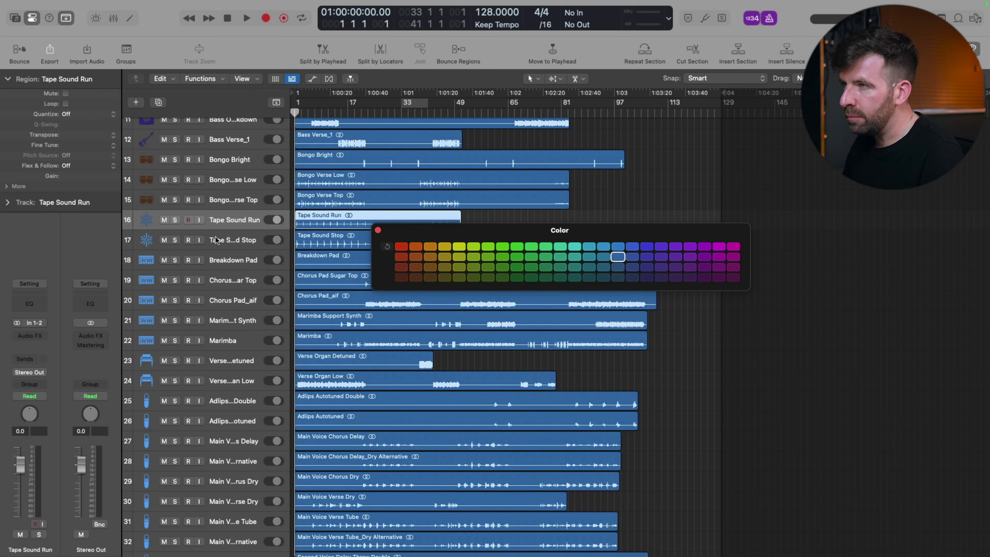
pyautogui.keyDown('shift'); pyautogui.click(236, 243); pyautogui.keyUp('shift')
pyautogui.click(703, 247)
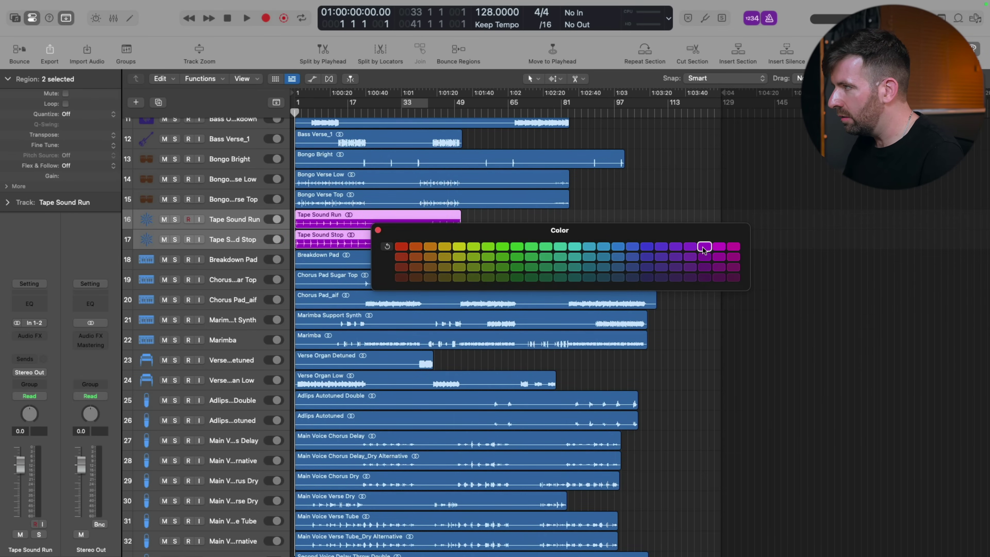
# - Color the seven synth and keys tracks, from Breakdown Pad to Verse Organ Low, magenta along with their regions
pyautogui.click(230, 267)
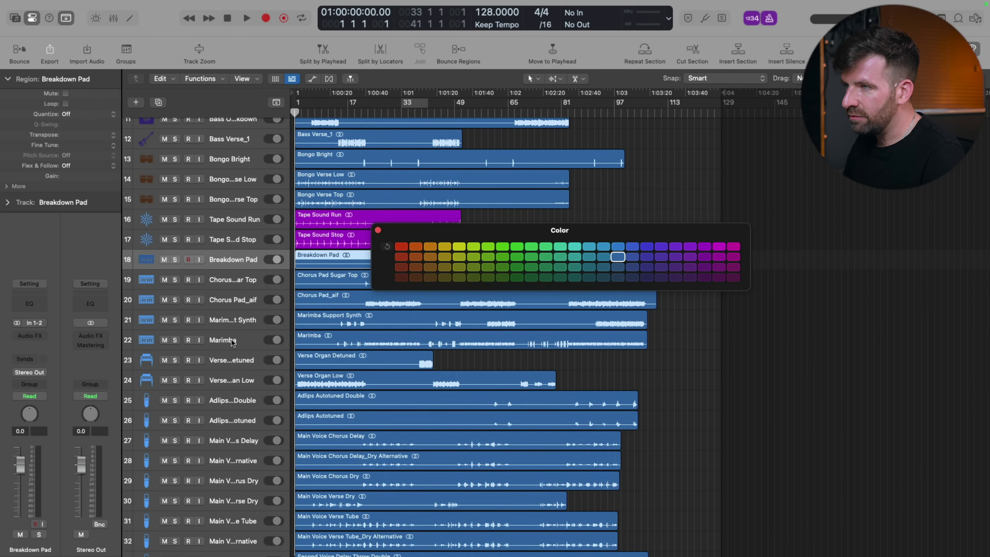
pyautogui.scroll(-1, 229, 338)
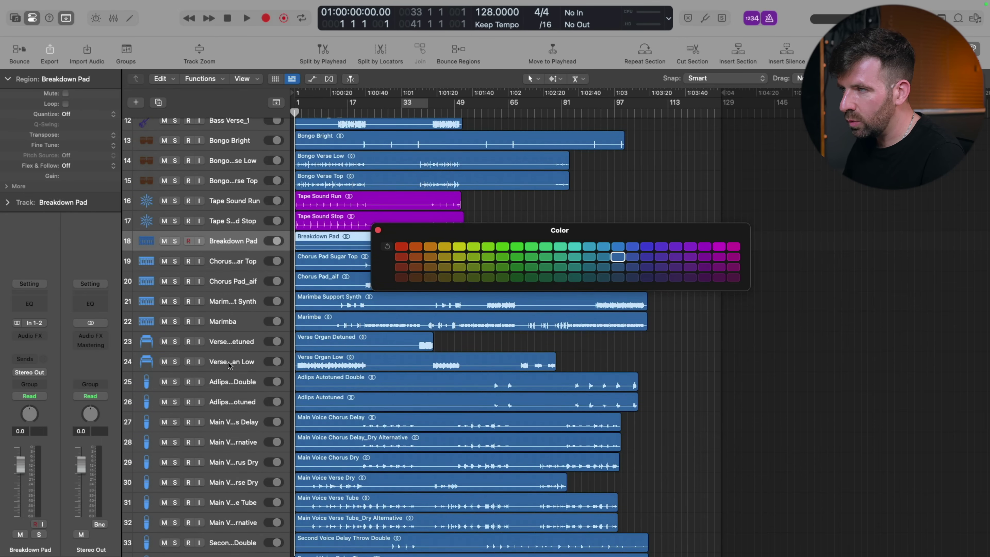
pyautogui.keyDown('shift'); pyautogui.click(227, 363); pyautogui.keyUp('shift')
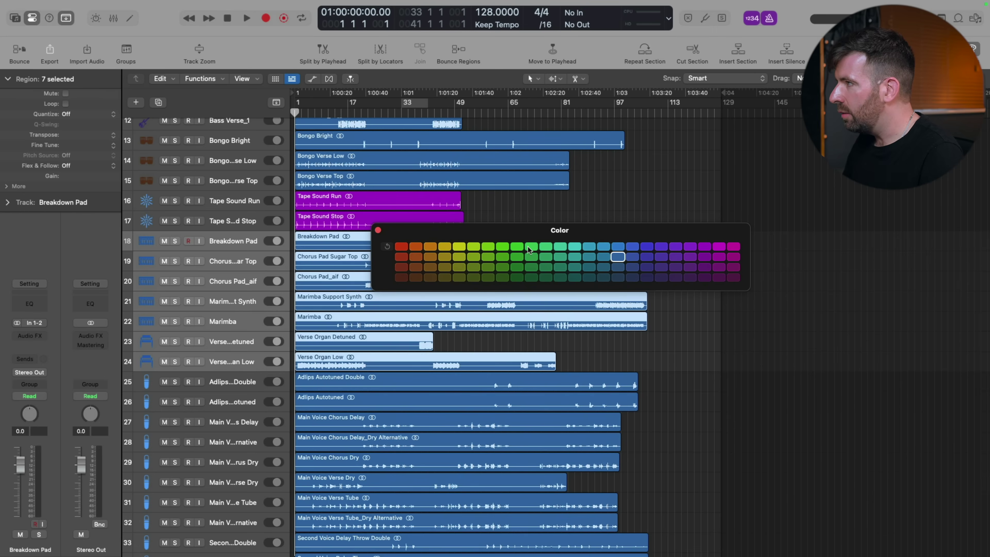
pyautogui.click(718, 247)
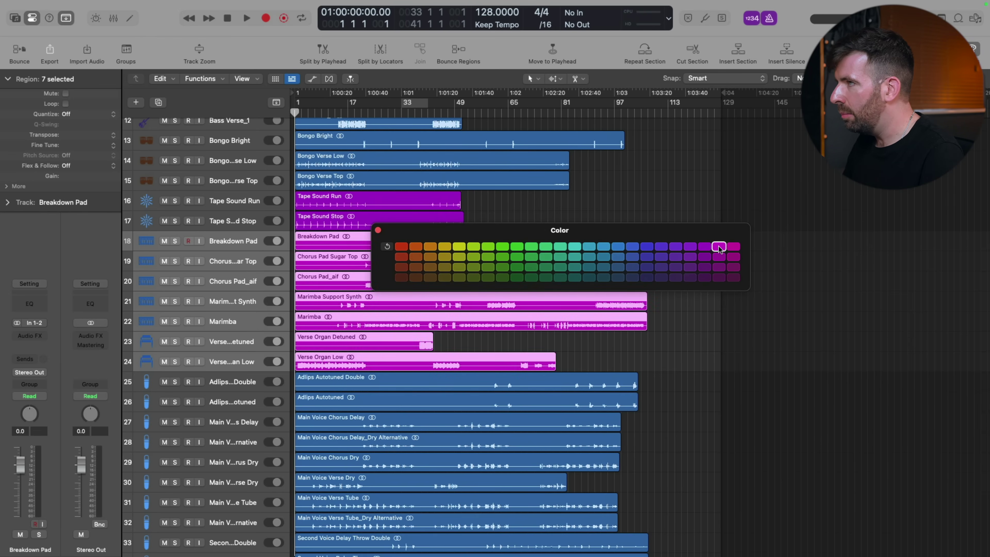
pyautogui.scroll(-4, 202, 325)
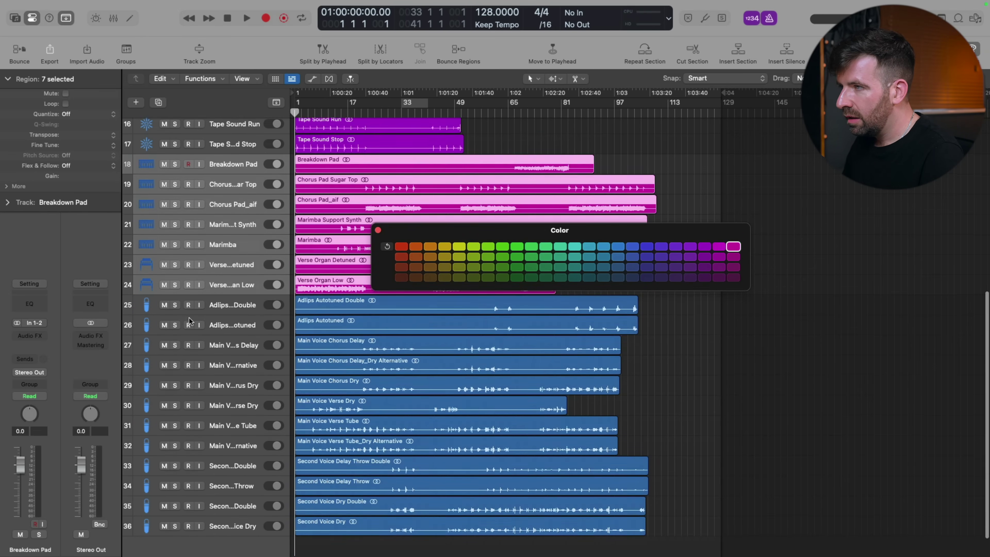
pyautogui.scroll(-2, 207, 275)
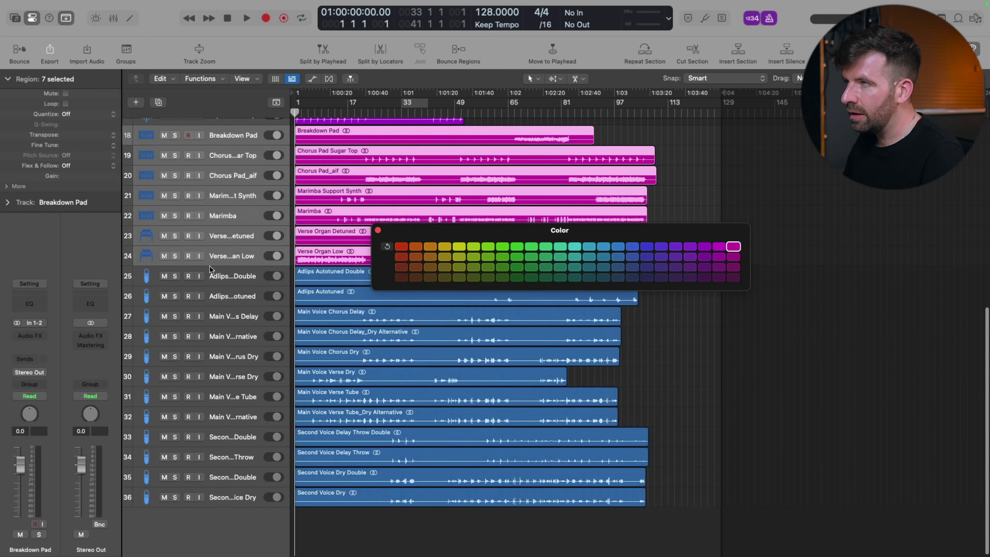
# - Move the Main Voice Verse Tube_Dry Alternative track to the start of the vocal tracks, with Main Voice Verse Tube directly below it
pyautogui.scroll(1, 209, 266)
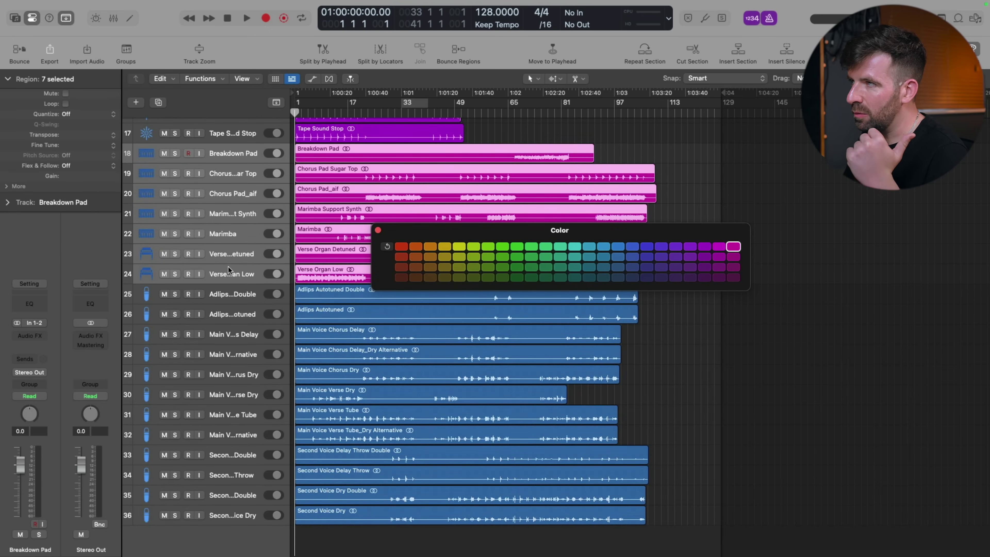
pyautogui.scroll(-1, 238, 261)
pyautogui.scroll(1, 238, 262)
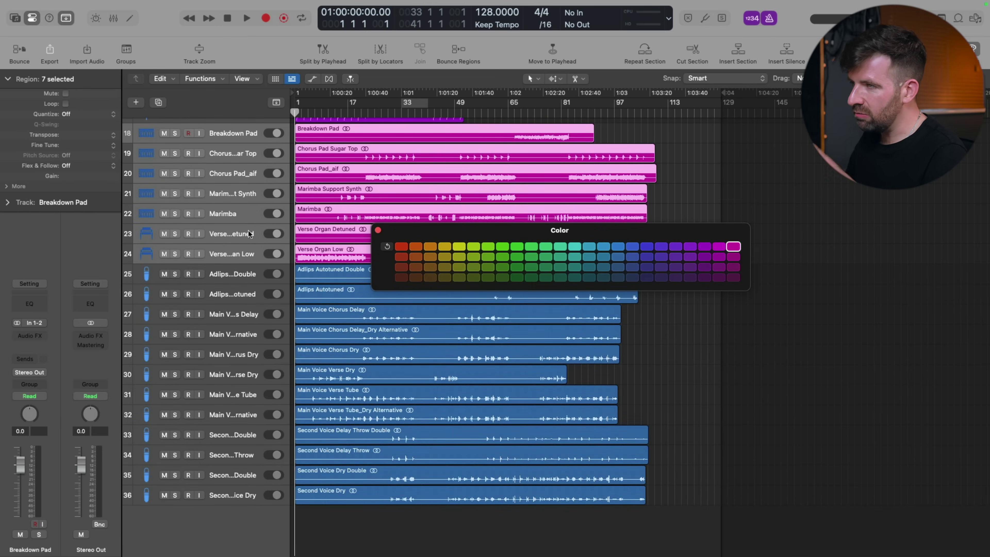
pyautogui.click(234, 278)
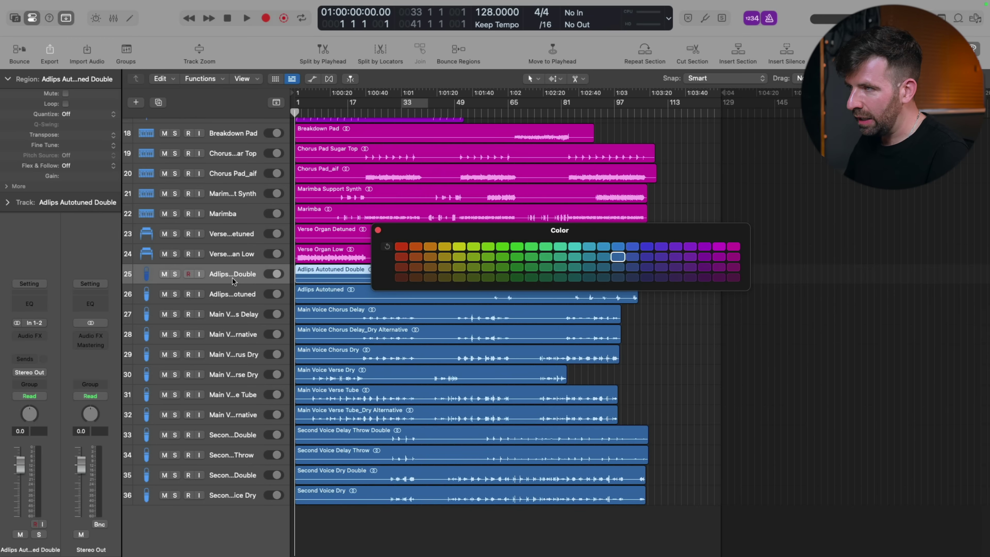
pyautogui.click(228, 374)
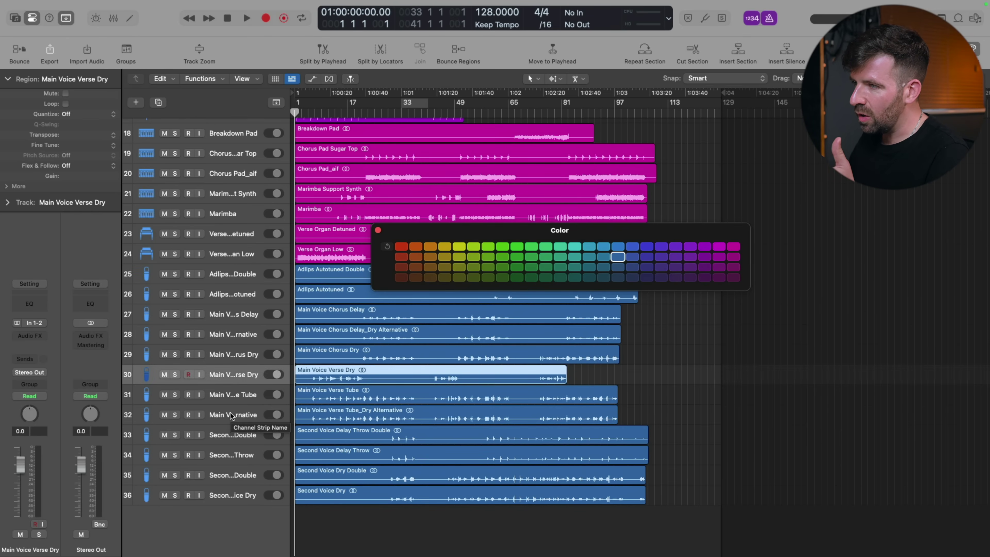
pyautogui.moveTo(230, 415); pyautogui.dragTo(233, 274)
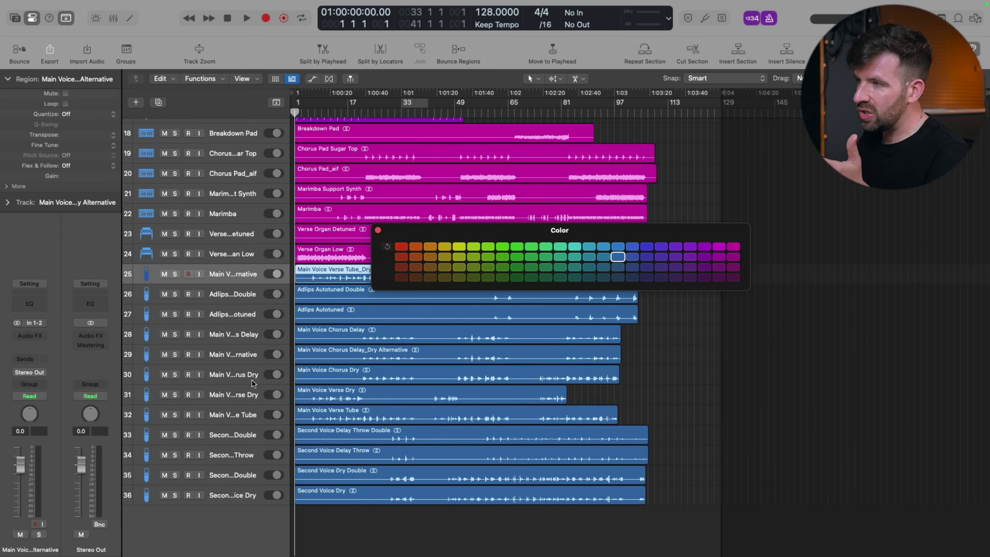
pyautogui.moveTo(243, 413); pyautogui.dragTo(241, 293)
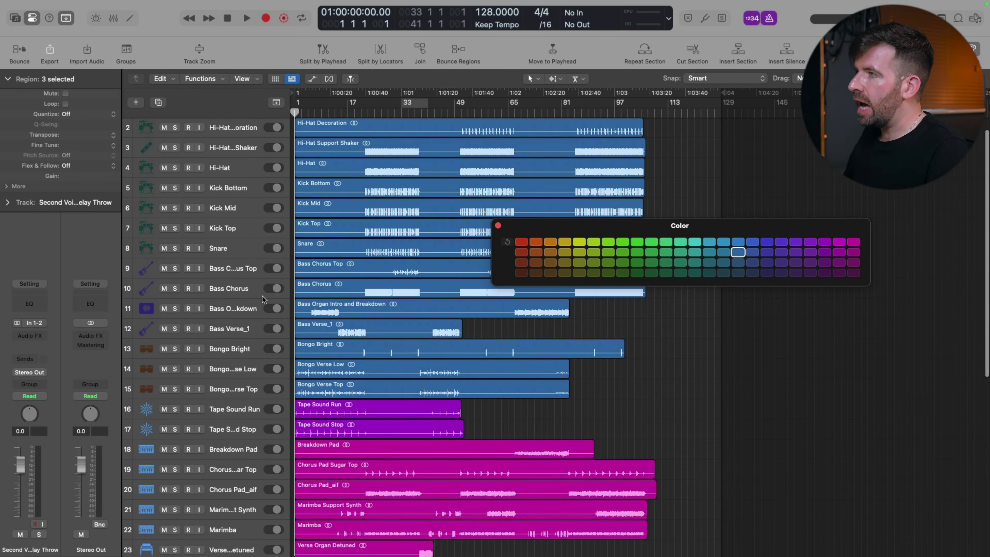
# - Show the mixer and color the Tape Sound Run and Tape Sound Stop channel strips bright purple
pyautogui.scroll(-15, 262, 299)
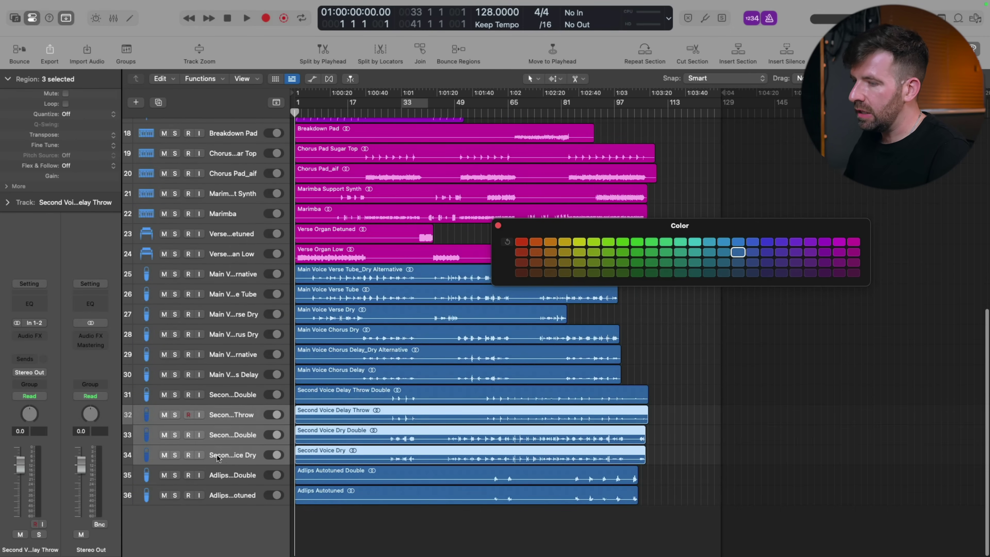
pyautogui.press('x')
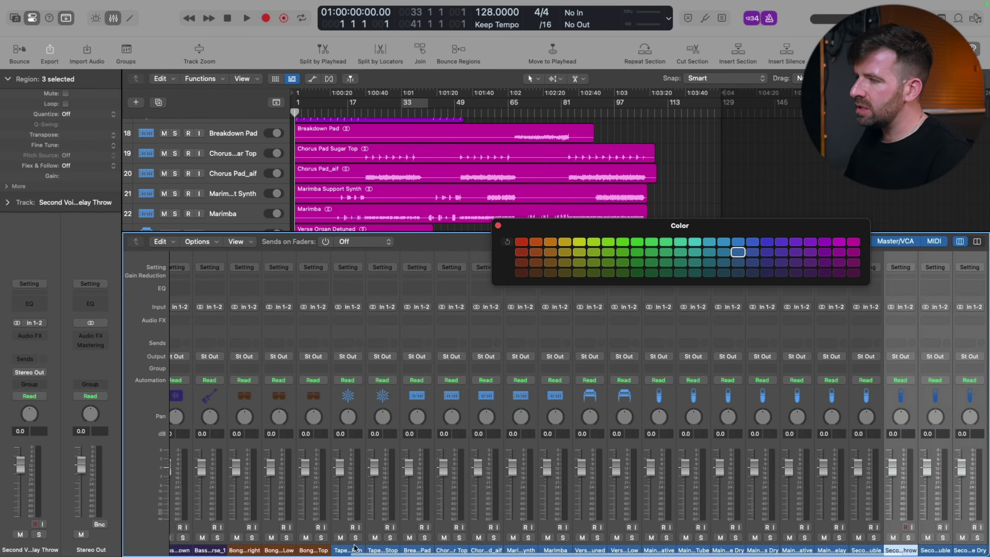
pyautogui.click(355, 547)
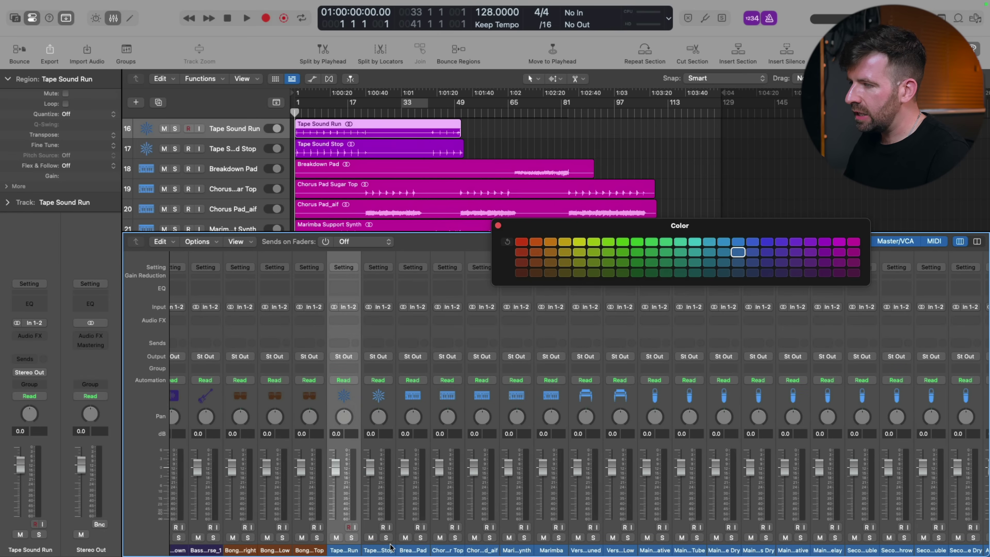
pyautogui.keyDown('shift'); pyautogui.click(384, 550); pyautogui.keyUp('shift')
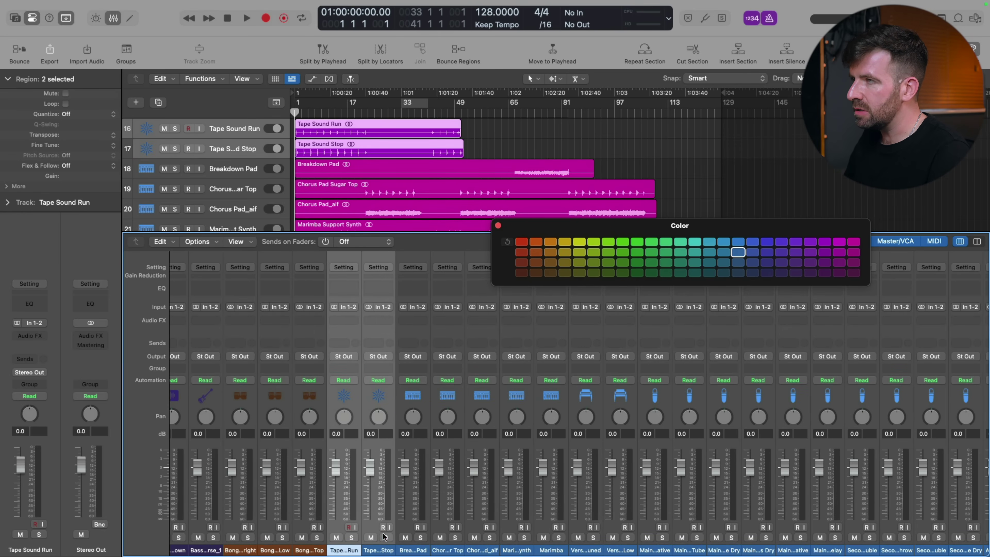
pyautogui.click(839, 241)
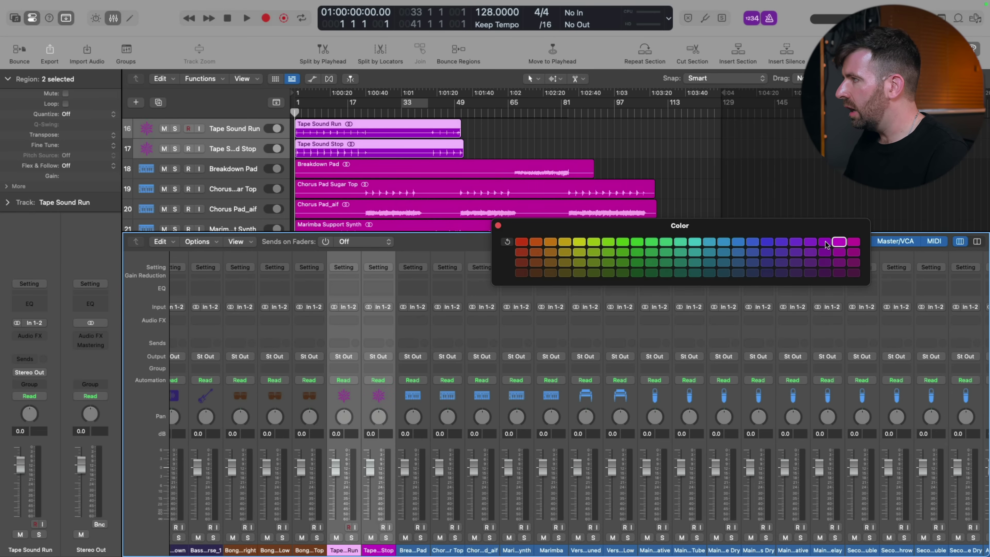
pyautogui.click(824, 242)
pyautogui.click(809, 244)
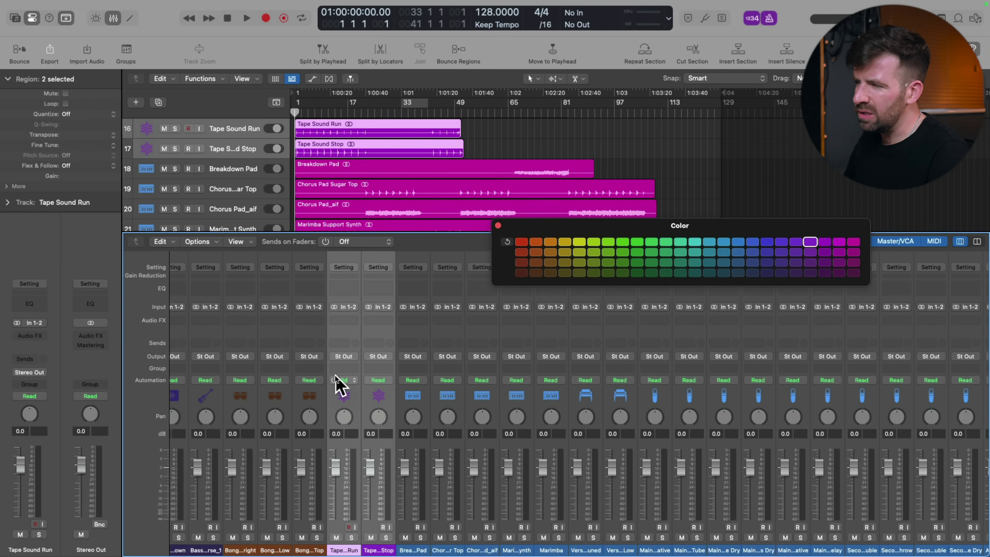
# - Color the seven synth and keys channel strips, from Breakdown Pad to Verse Organ Low, magenta
pyautogui.click(416, 551)
pyautogui.hscroll(3, 463, 548)
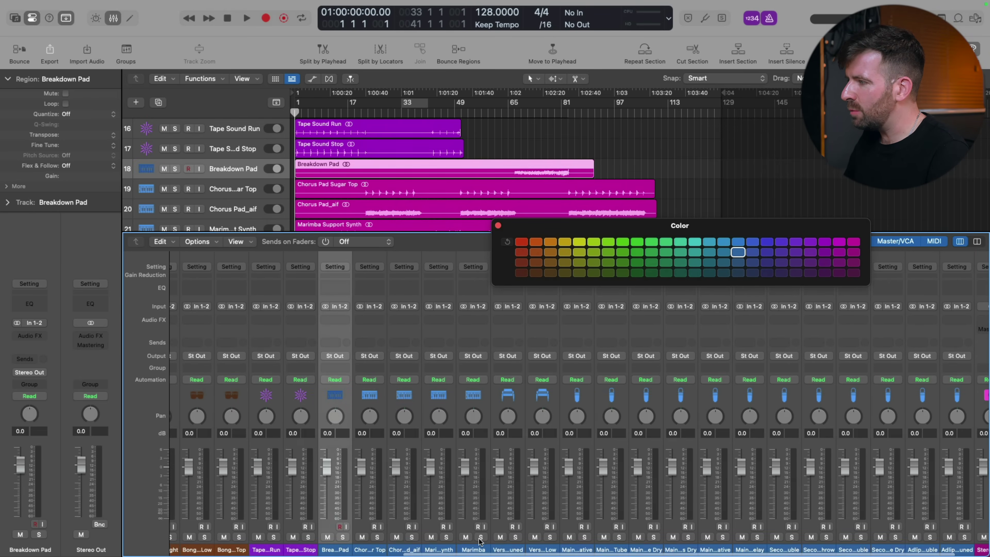
pyautogui.keyDown('shift'); pyautogui.click(474, 550); pyautogui.keyUp('shift')
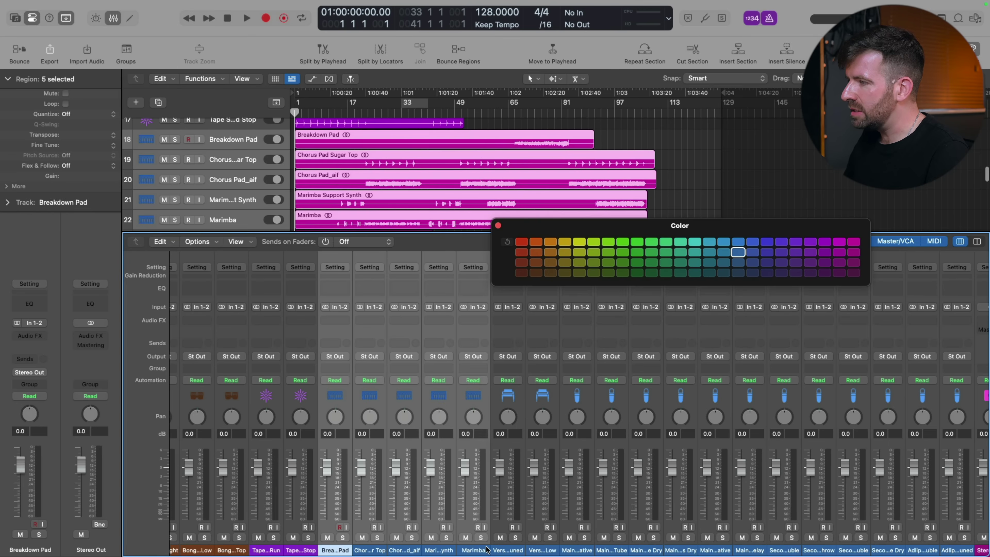
pyautogui.scroll(-5, 281, 207)
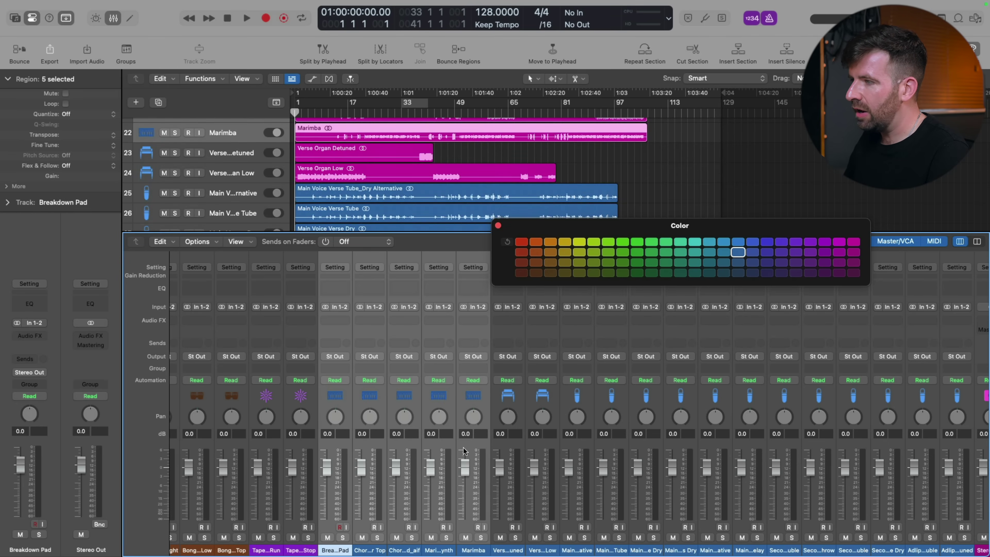
pyautogui.keyDown('shift'); pyautogui.click(566, 549); pyautogui.keyUp('shift')
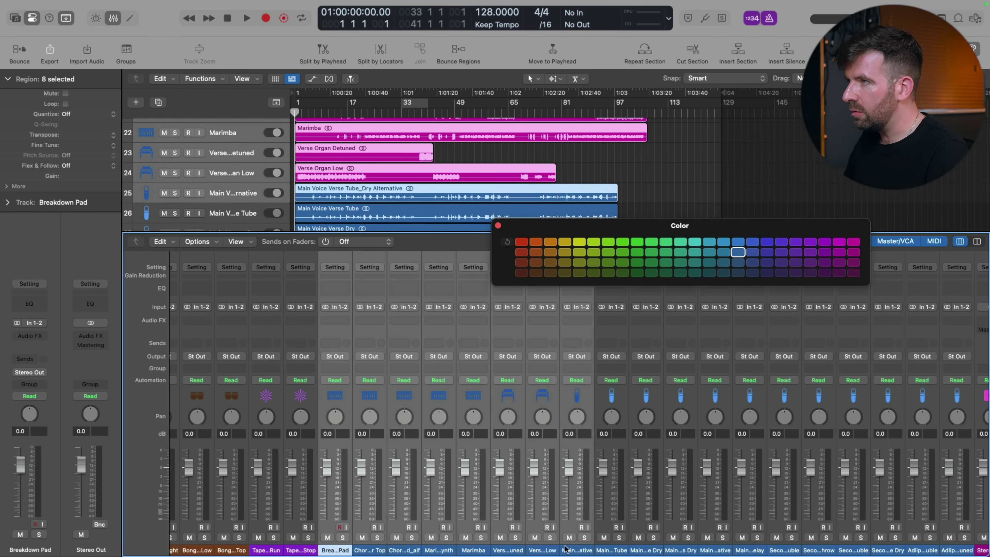
pyautogui.keyDown('shift'); pyautogui.click(569, 550); pyautogui.keyUp('shift')
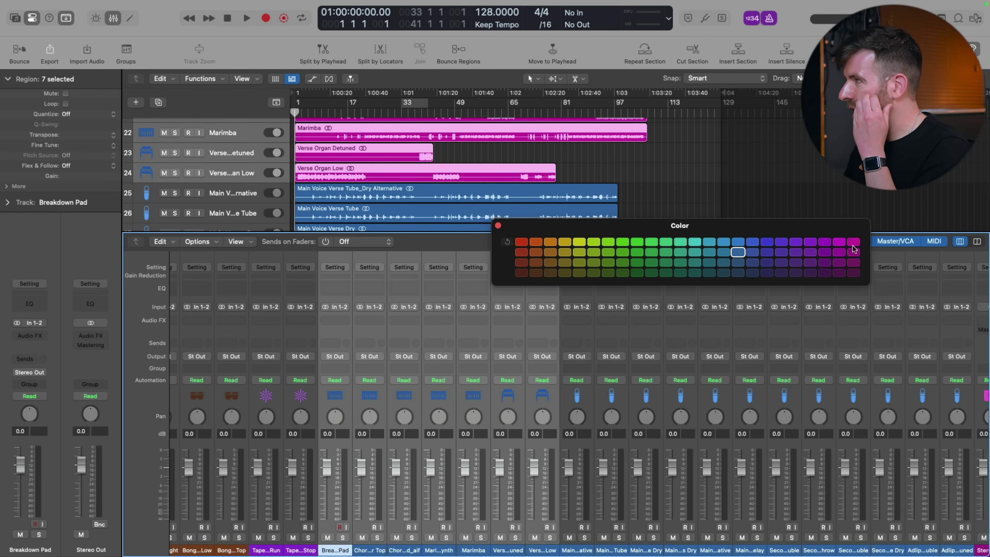
pyautogui.click(839, 242)
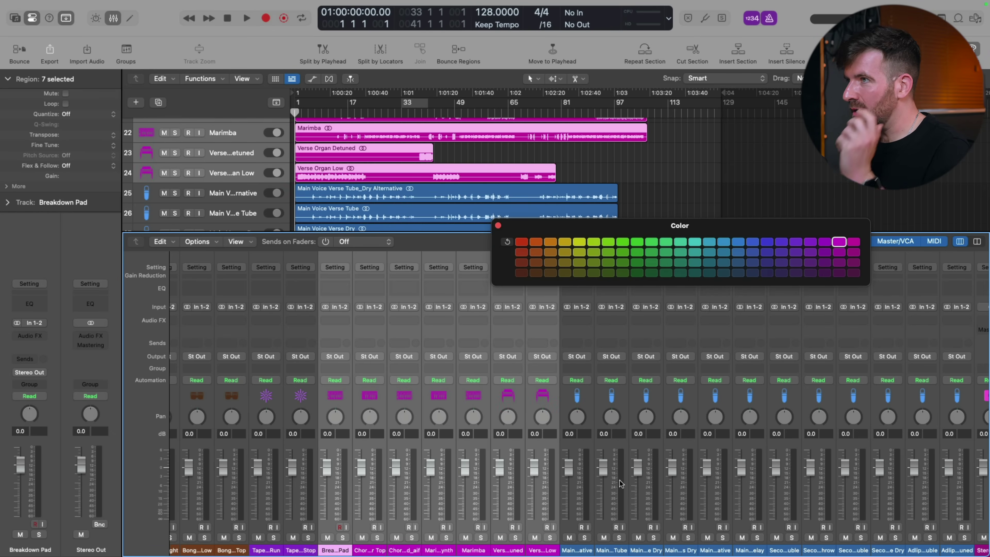
# - Color the six Main Voice channel strips bright green and the six Second Voice and Adlips channel strips dark green
pyautogui.click(582, 548)
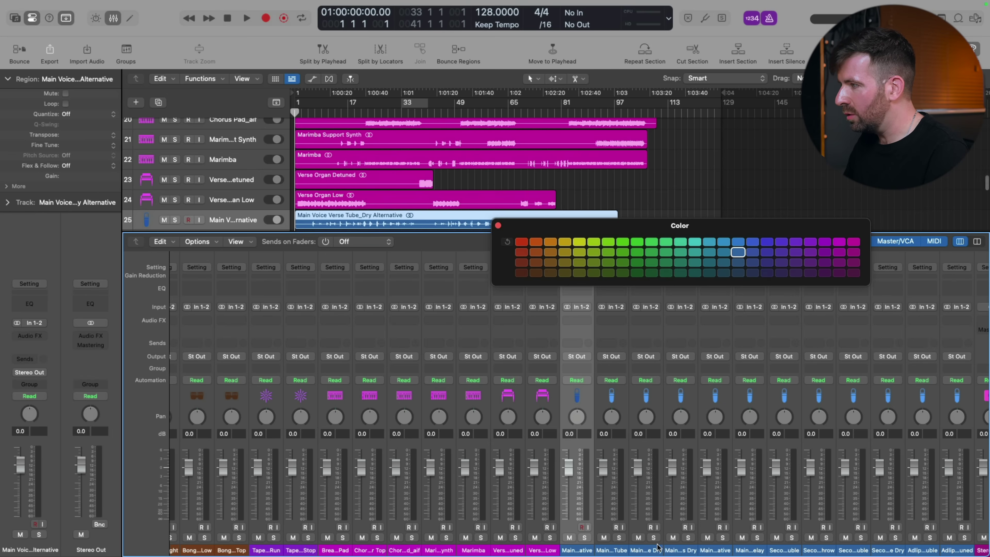
pyautogui.keyDown('shift'); pyautogui.click(738, 550); pyautogui.keyUp('shift')
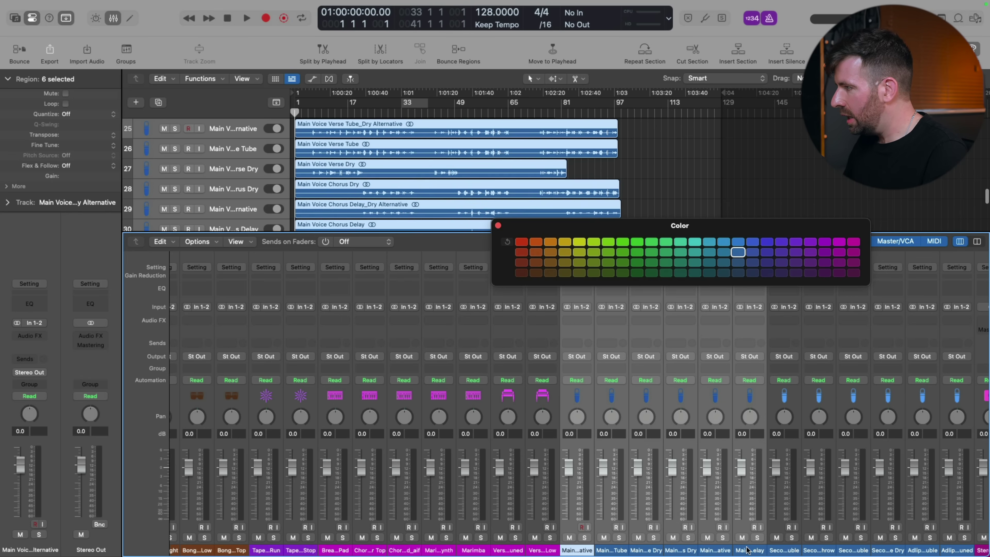
pyautogui.click(636, 242)
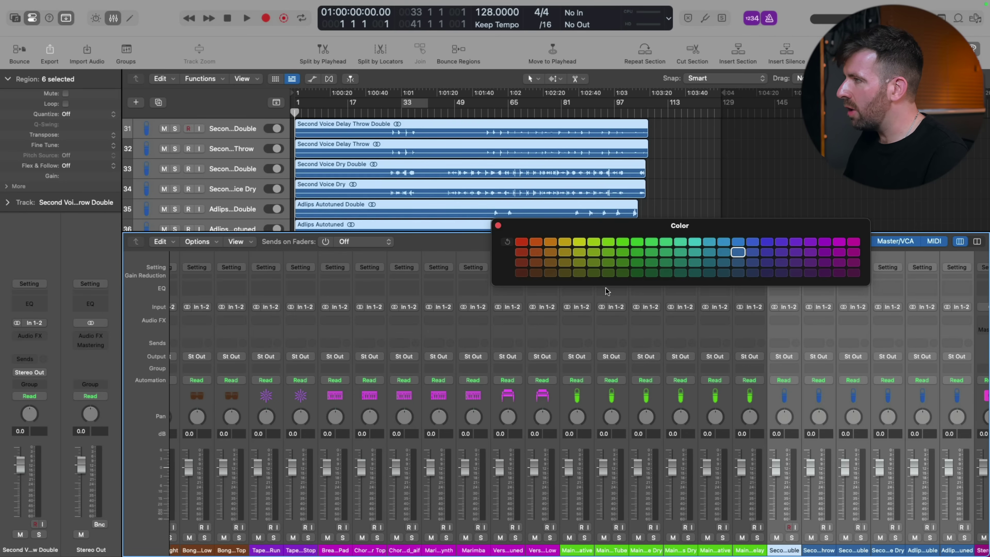
pyautogui.click(637, 273)
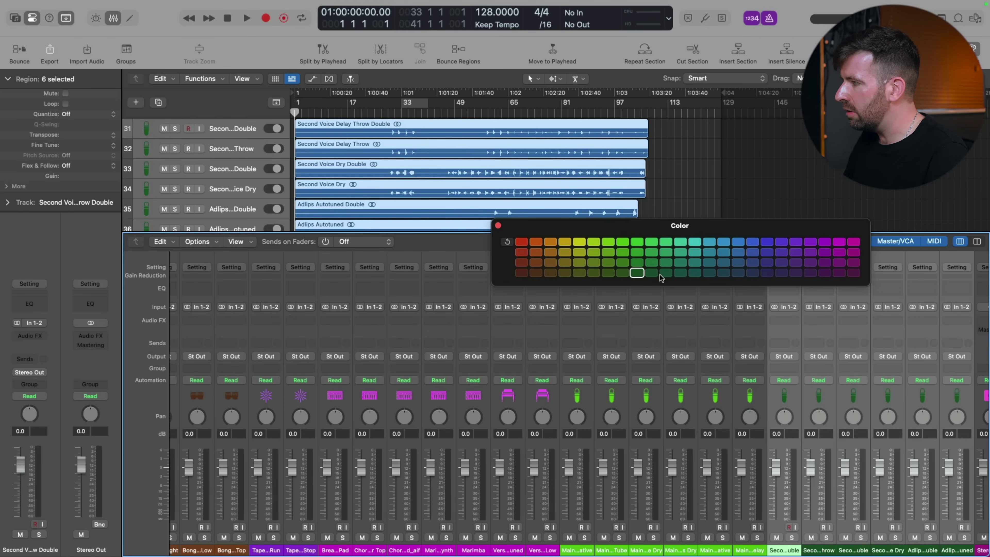
# - Hide the mixer, and color all regions in the project to match their track colors
pyautogui.press('x')
pyautogui.press('x')
pyautogui.press('x')
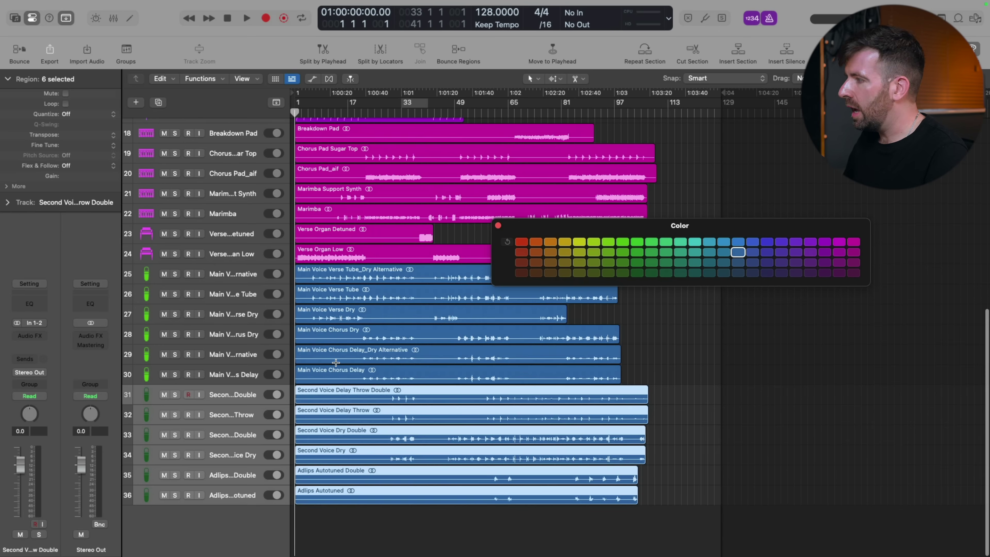
pyautogui.press('super+a')
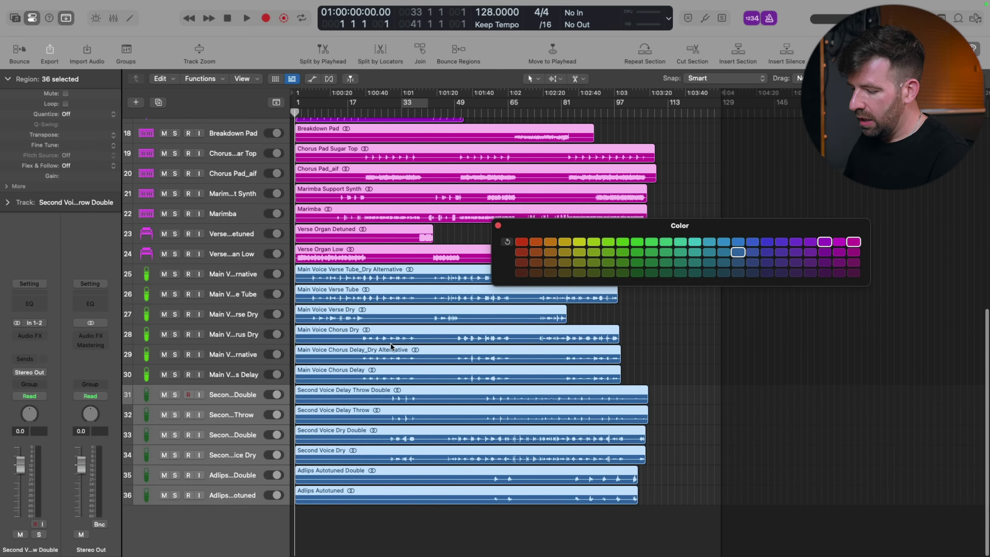
pyautogui.hotkey('alt', 'shift', 'c')
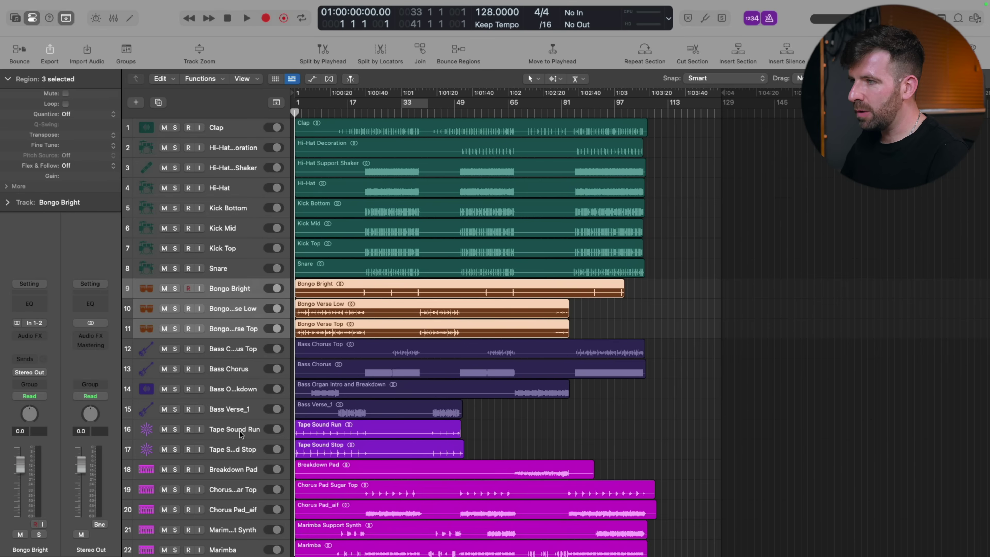
# - Move the Tape Sound Run and Tape Sound Stop tracks above the bass tracks, directly below the bongos
pyautogui.click(240, 434)
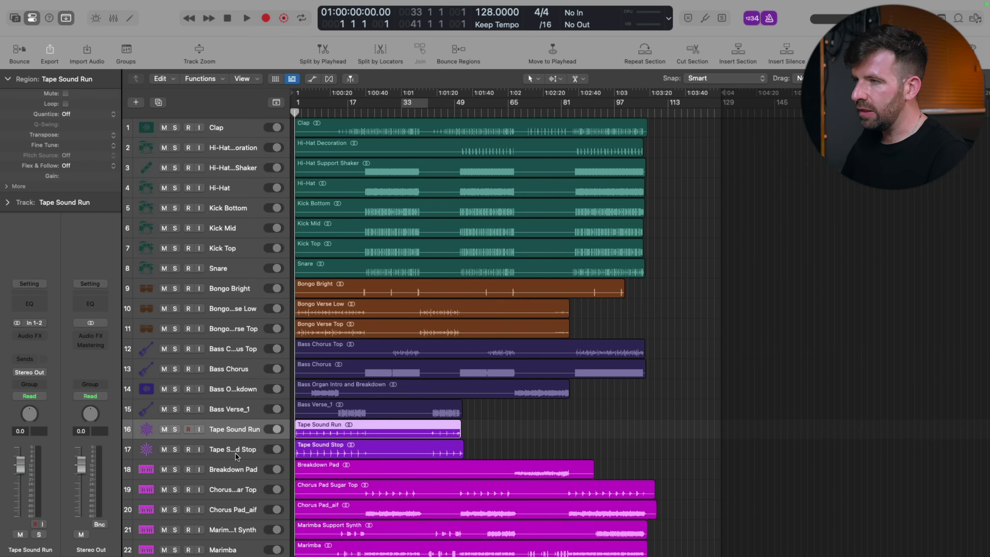
pyautogui.keyDown('shift'); pyautogui.click(238, 454); pyautogui.keyUp('shift')
pyautogui.moveTo(239, 433); pyautogui.dragTo(248, 383)
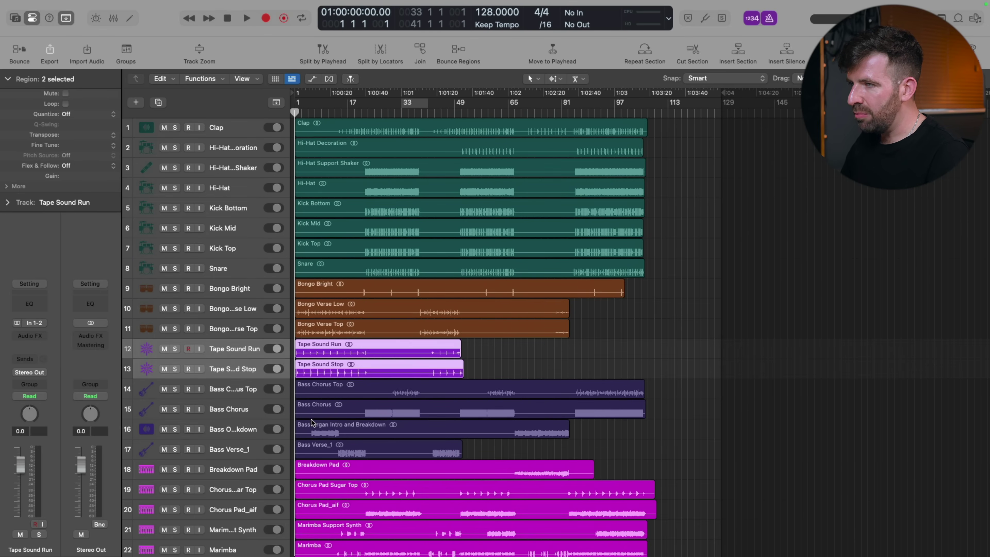
# - Move the three kick tracks to the start of the track list and place the Snare track directly below them
pyautogui.scroll(-10, 311, 422)
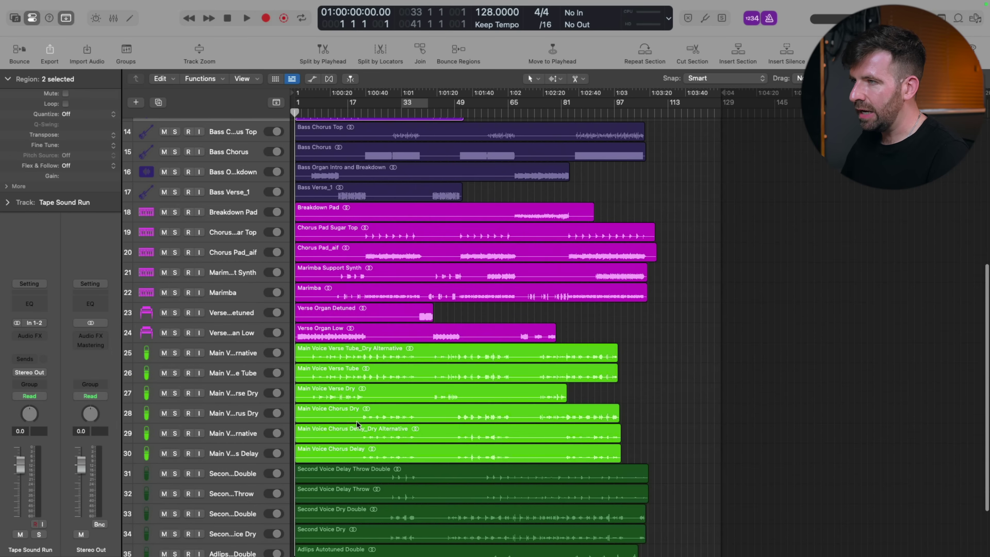
pyautogui.scroll(-3, 388, 453)
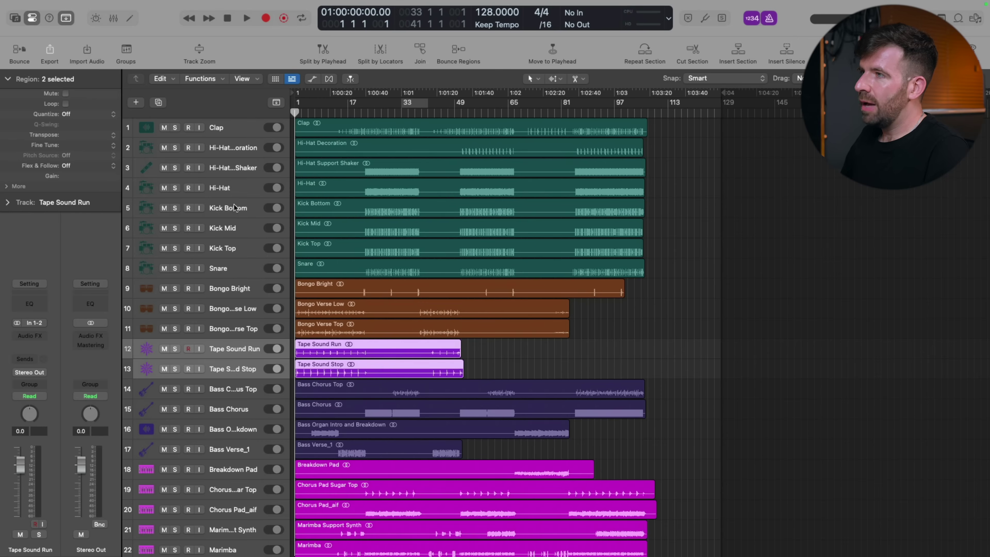
pyautogui.click(232, 208)
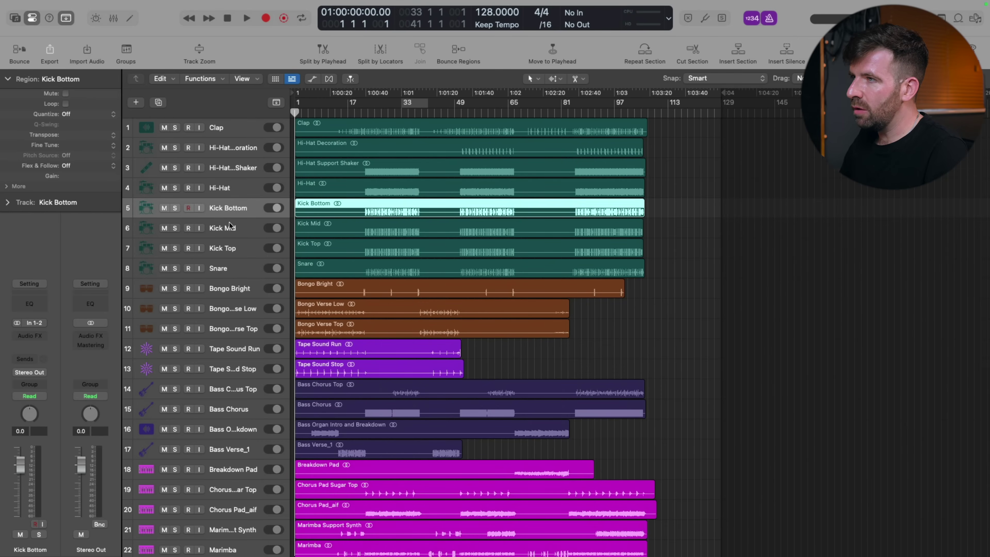
pyautogui.moveTo(229, 208); pyautogui.dragTo(230, 109)
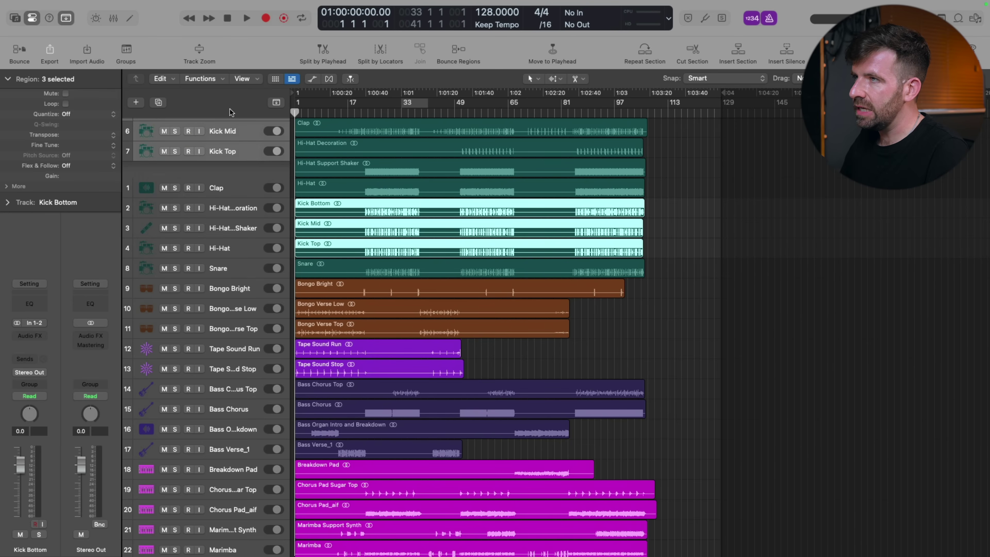
pyautogui.moveTo(225, 271); pyautogui.dragTo(226, 185)
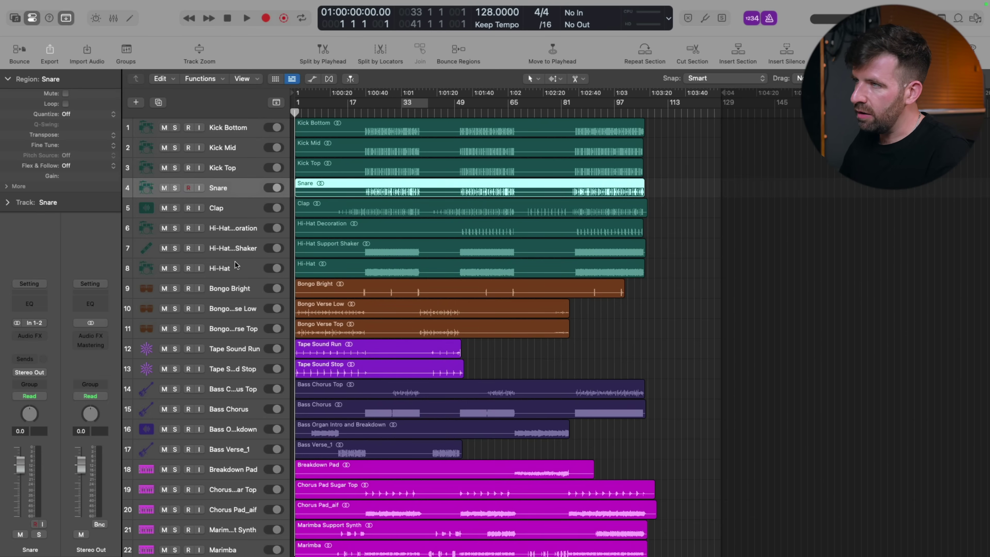
# - Move the Bass Organ Intro and Breakdown and Bass Verse_1 tracks above the Bass Chorus Top track
pyautogui.scroll(-8, 241, 293)
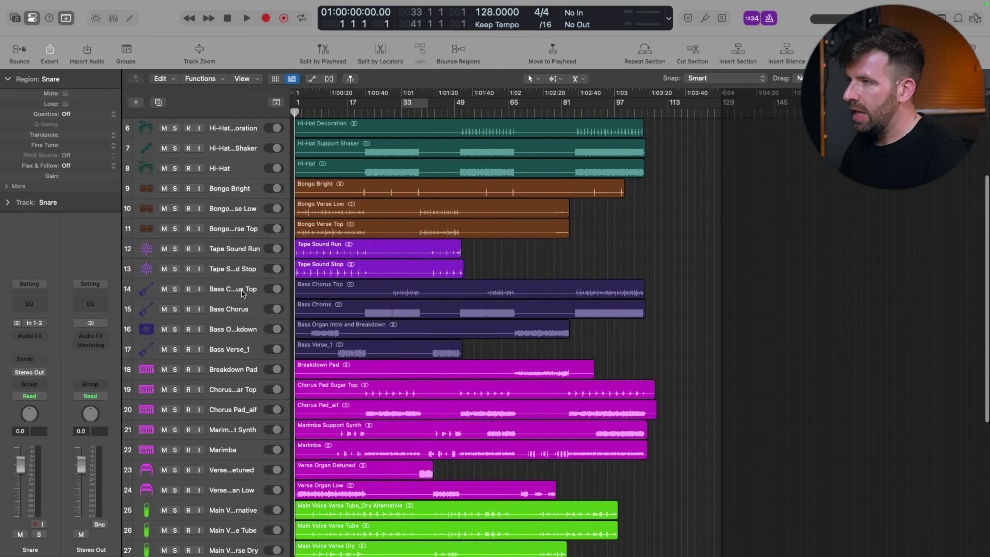
pyautogui.click(234, 289)
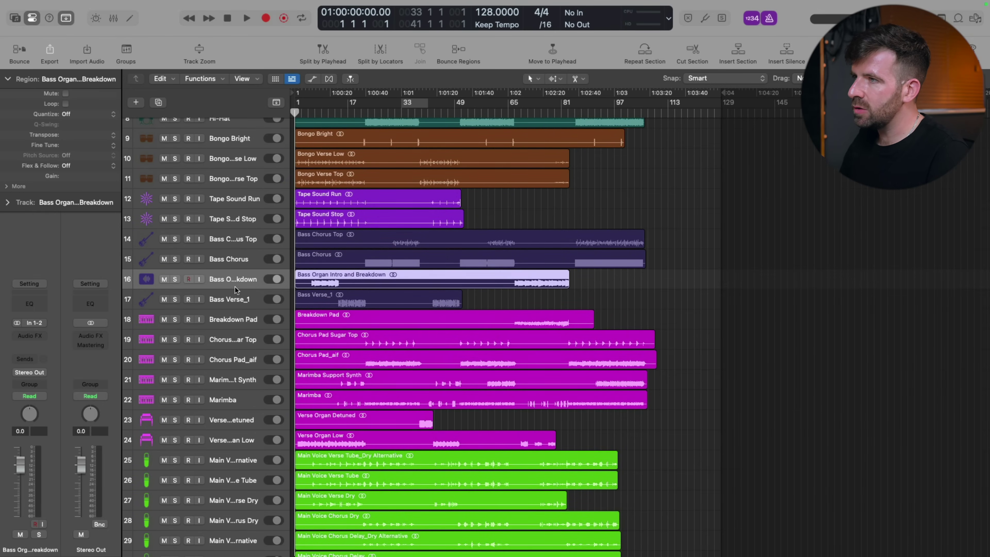
pyautogui.keyDown('shift'); pyautogui.click(232, 299); pyautogui.keyUp('shift')
pyautogui.moveTo(234, 283); pyautogui.dragTo(234, 242)
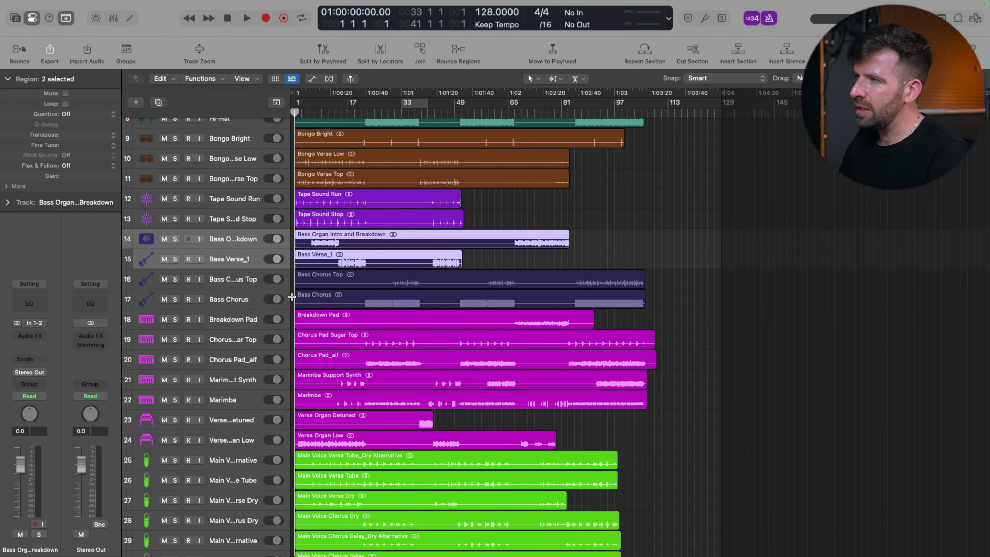
# - Move the Bass Chorus track above Bass Chorus Top, and the Bongo Verse Low and Bongo Verse Top tracks above Bongo Bright
pyautogui.click(232, 297)
pyautogui.moveTo(232, 306); pyautogui.dragTo(234, 278)
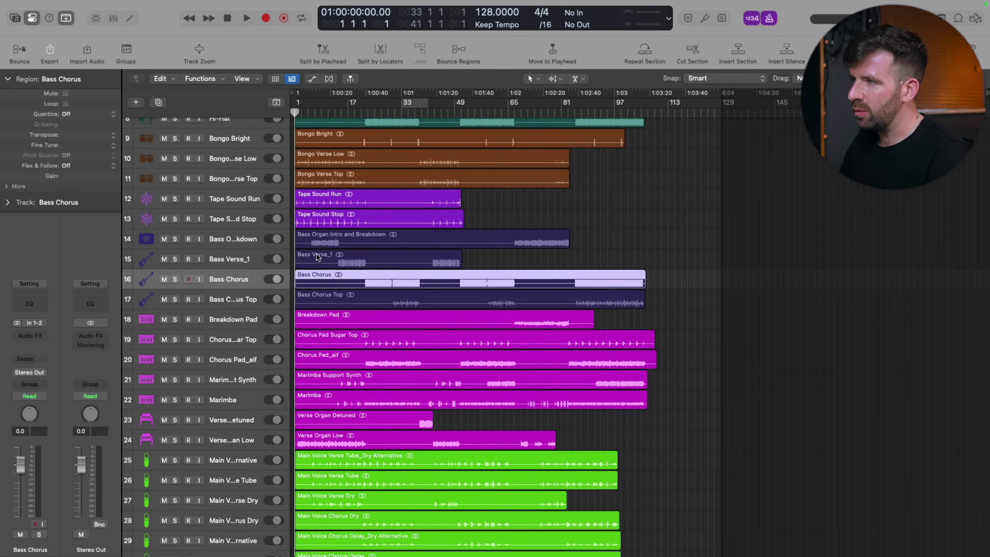
pyautogui.scroll(8, 351, 164)
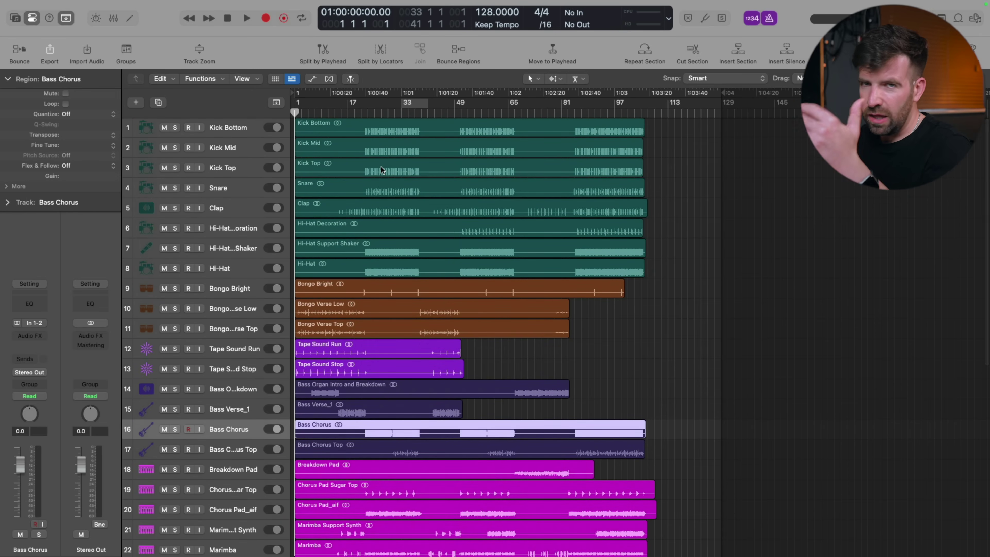
pyautogui.scroll(-4, 373, 194)
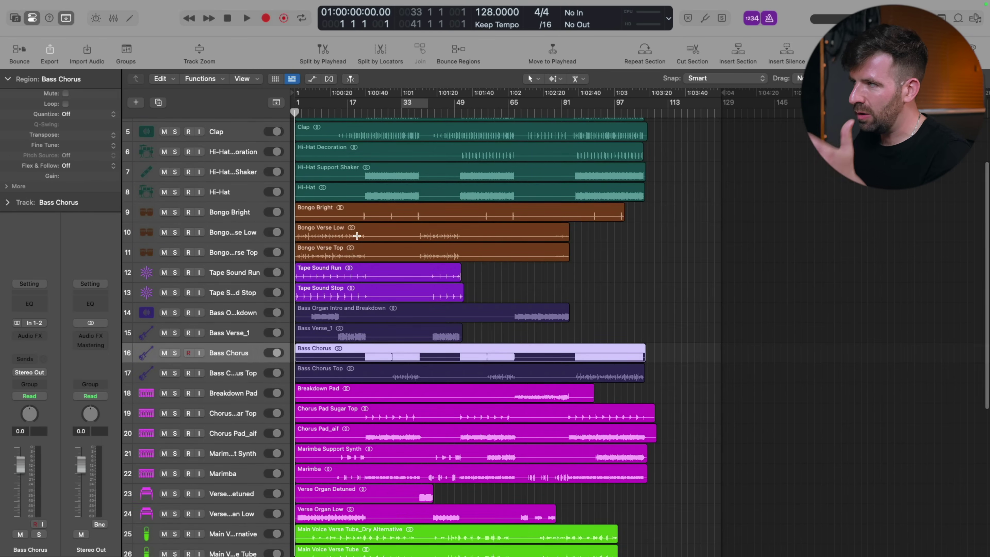
pyautogui.click(229, 239)
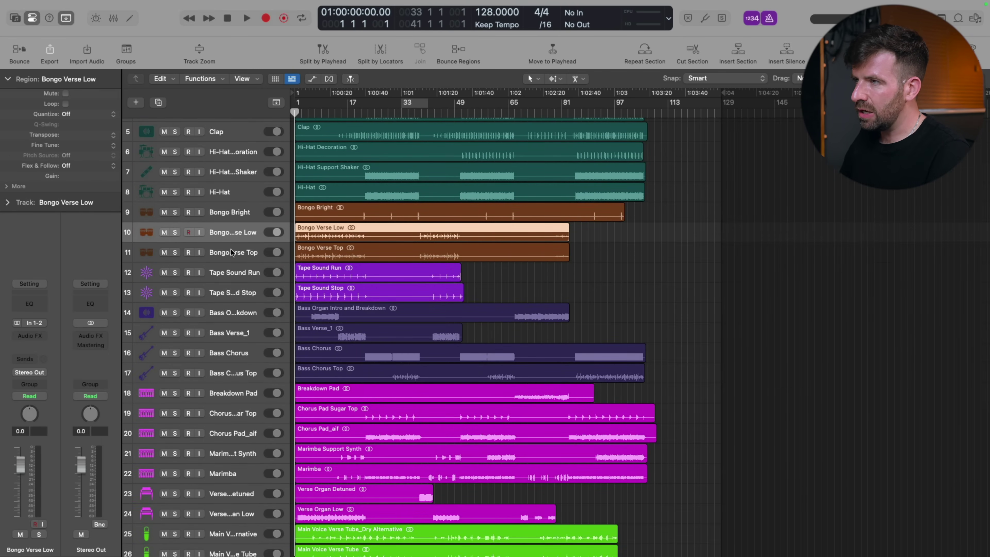
pyautogui.keyDown('shift'); pyautogui.click(231, 253); pyautogui.keyUp('shift')
pyautogui.moveTo(241, 233); pyautogui.dragTo(240, 226)
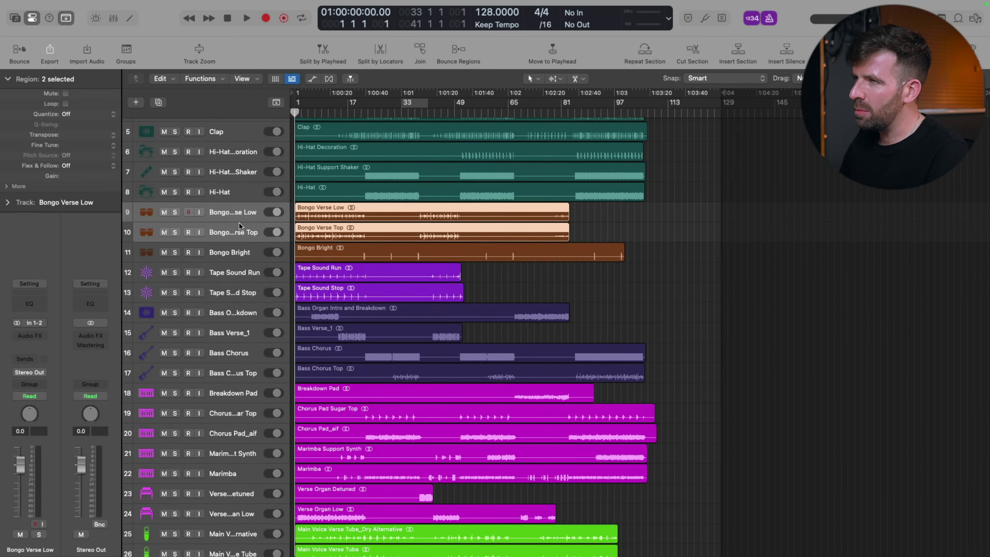
# - Reorder the magenta tracks to start with Verse Organ Low, followed by Marimba, Marimba Support Synth and Chorus Pad_aif
pyautogui.scroll(-5, 292, 265)
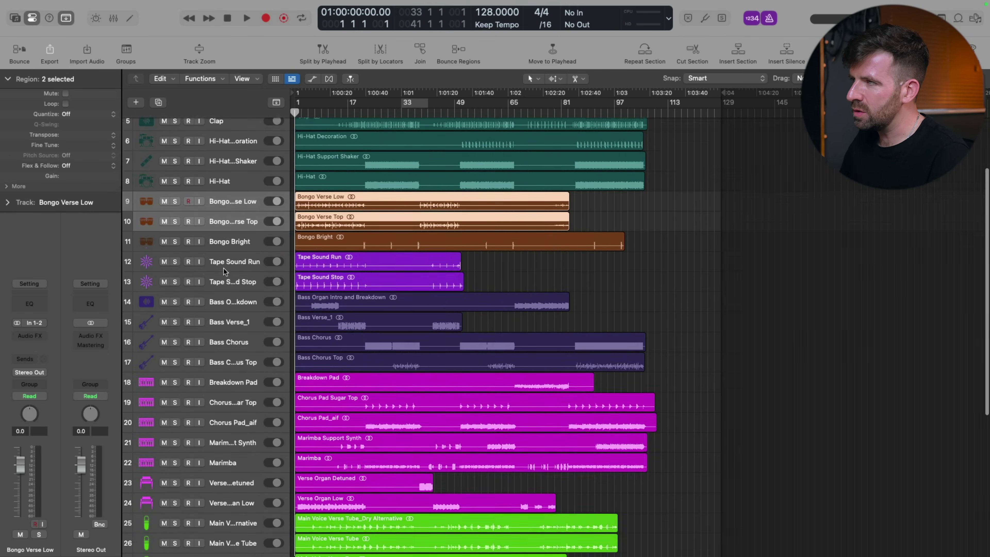
pyautogui.scroll(-3, 213, 276)
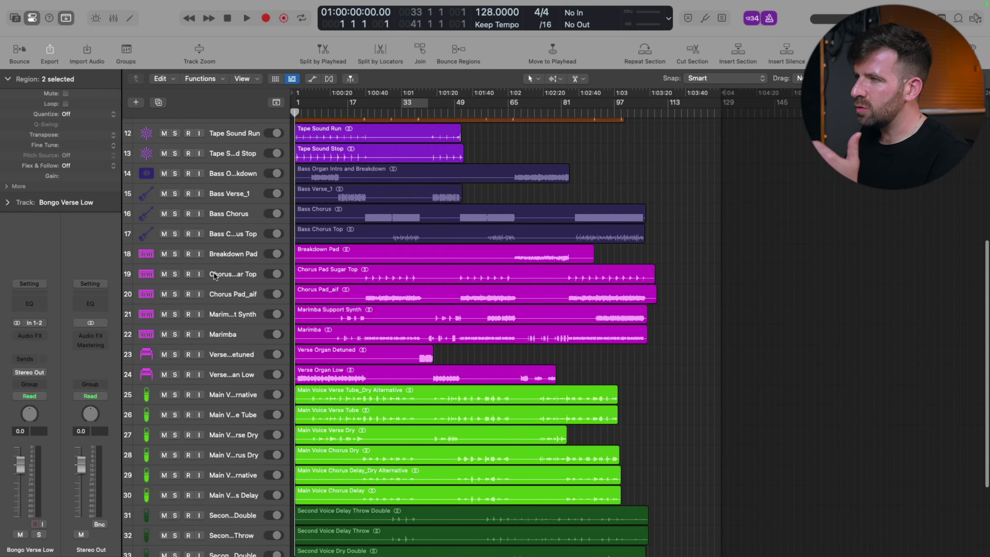
pyautogui.moveTo(220, 371); pyautogui.dragTo(228, 254)
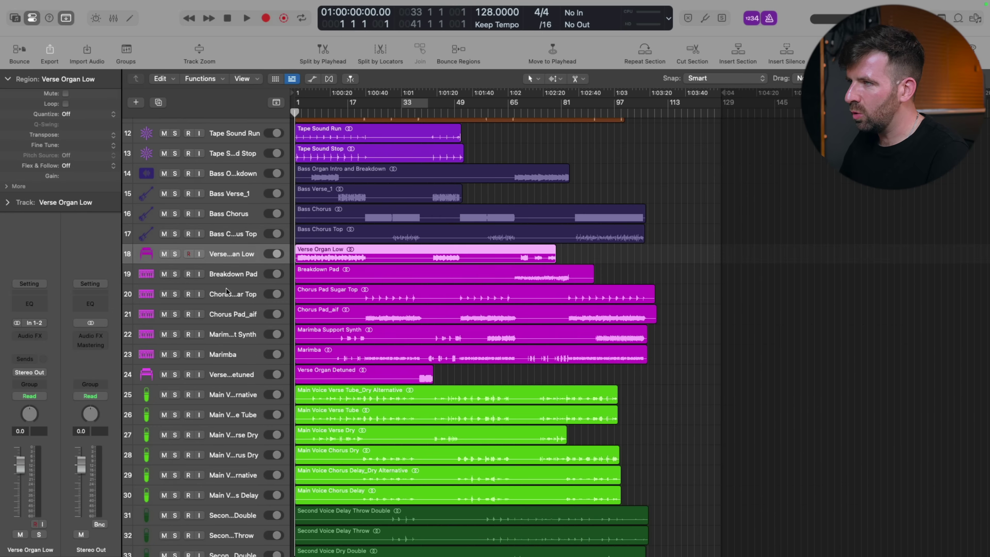
pyautogui.moveTo(229, 306); pyautogui.dragTo(228, 267)
pyautogui.moveTo(231, 362); pyautogui.dragTo(235, 301)
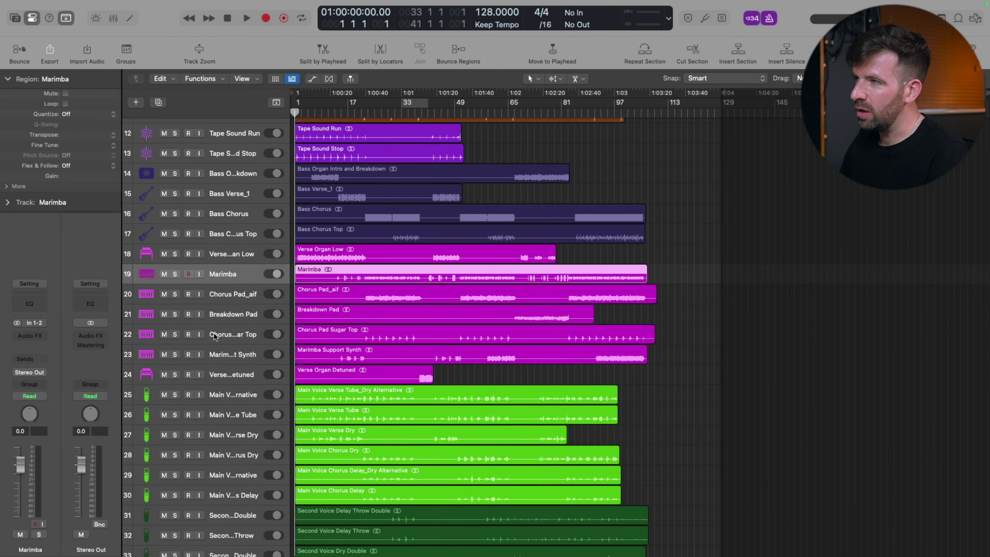
pyautogui.moveTo(233, 356); pyautogui.dragTo(234, 295)
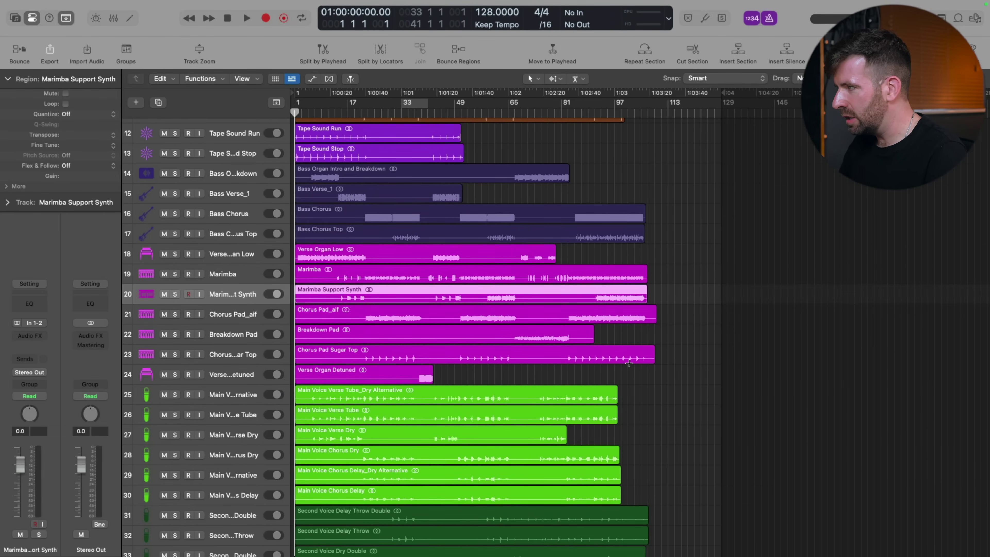
# - Move Verse Organ Detuned above Breakdown Pad and place Chorus Pad Sugar Top directly below Chorus Pad_aif
pyautogui.moveTo(225, 378); pyautogui.dragTo(234, 327)
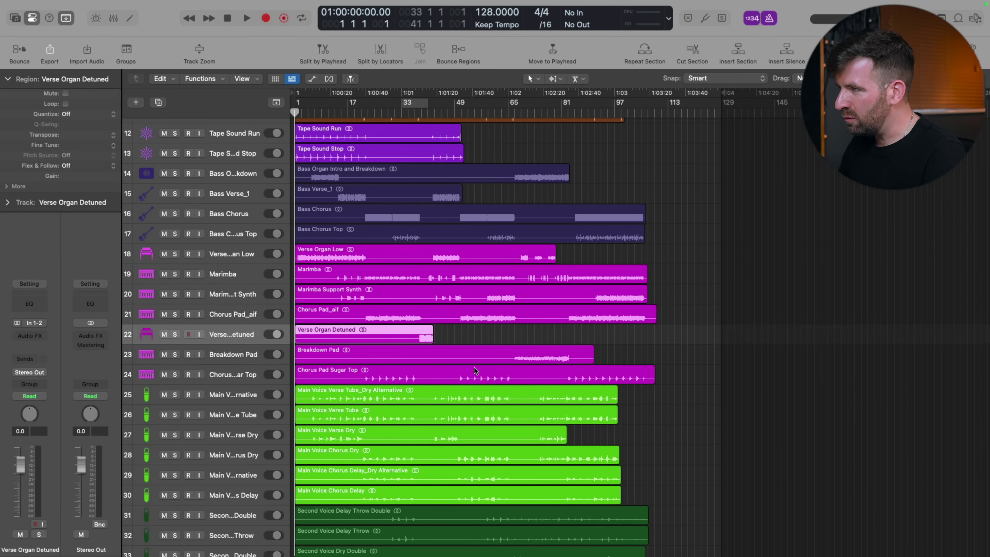
pyautogui.moveTo(233, 375); pyautogui.dragTo(233, 332)
pyautogui.scroll(-4, 223, 423)
pyautogui.scroll(3, 254, 358)
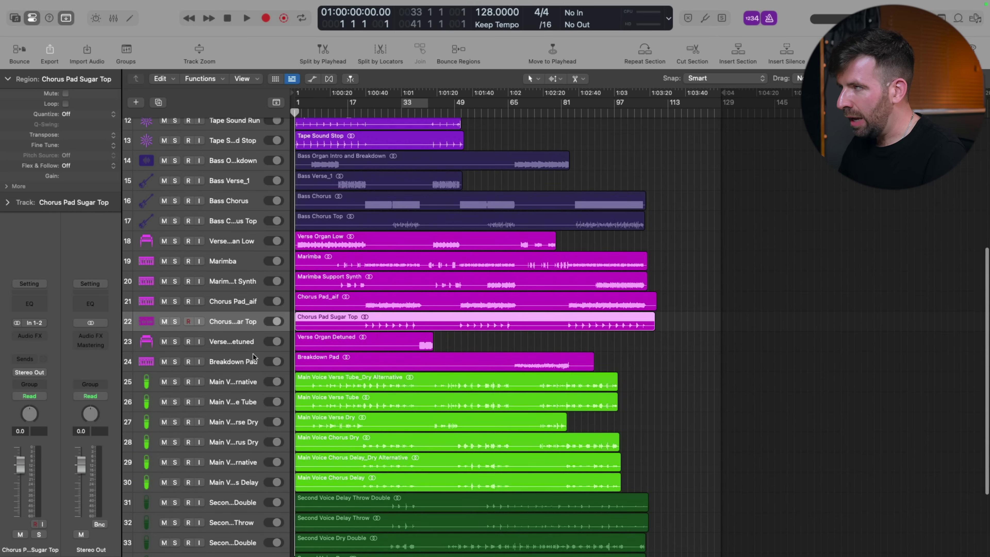
pyautogui.scroll(2, 398, 257)
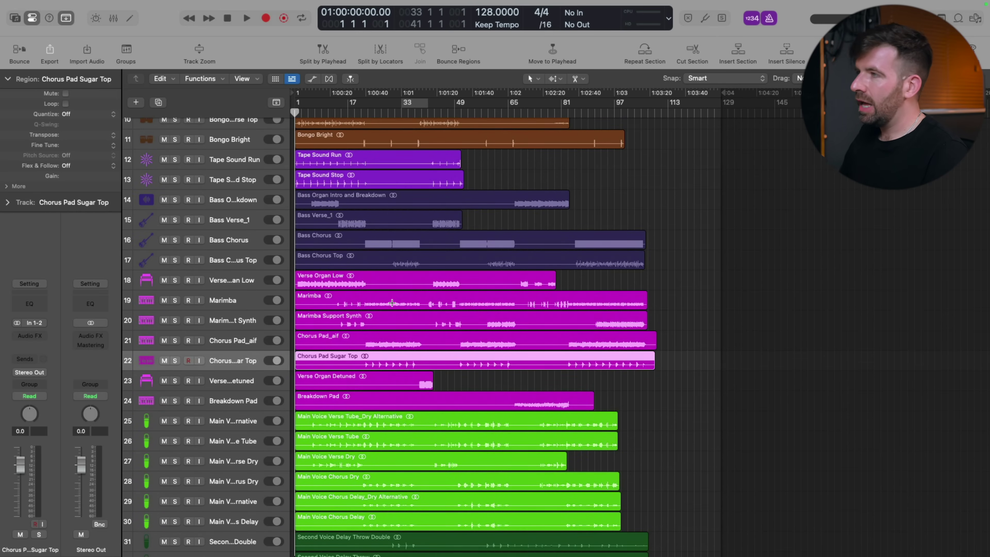
pyautogui.scroll(5, 394, 273)
pyautogui.scroll(3, 391, 303)
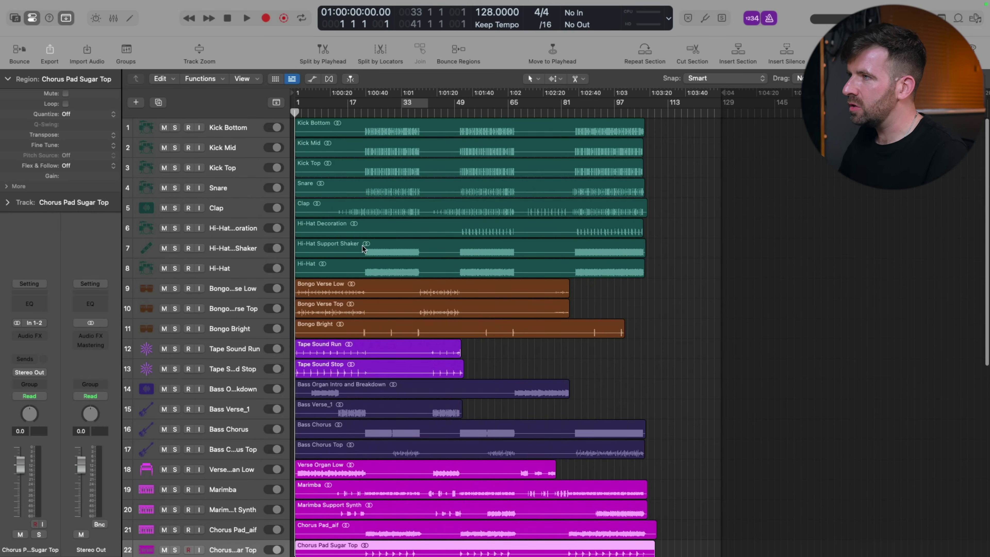
# - Show track color bars in the headers of all tracks, and clear the selection of all regions
pyautogui.scroll(-6, 372, 273)
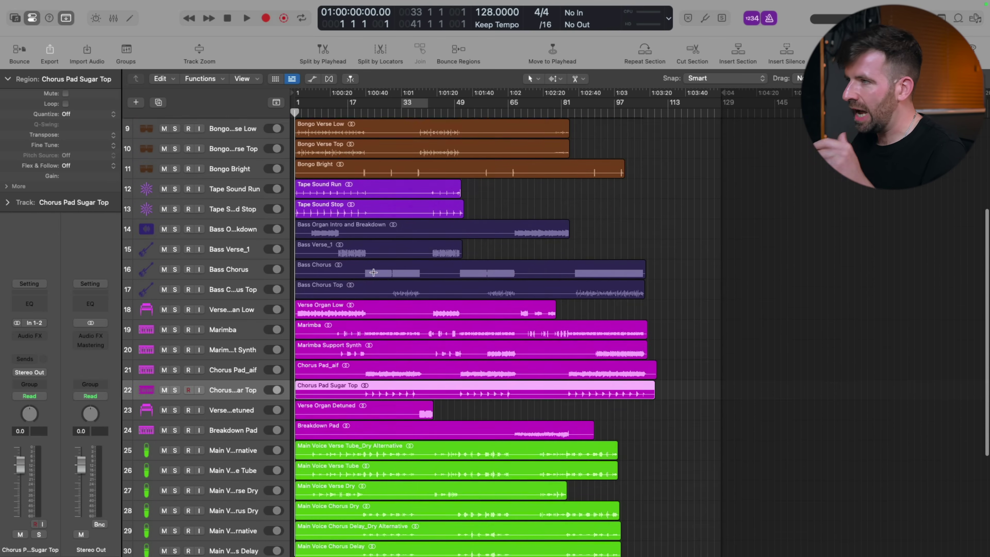
pyautogui.scroll(-3, 373, 272)
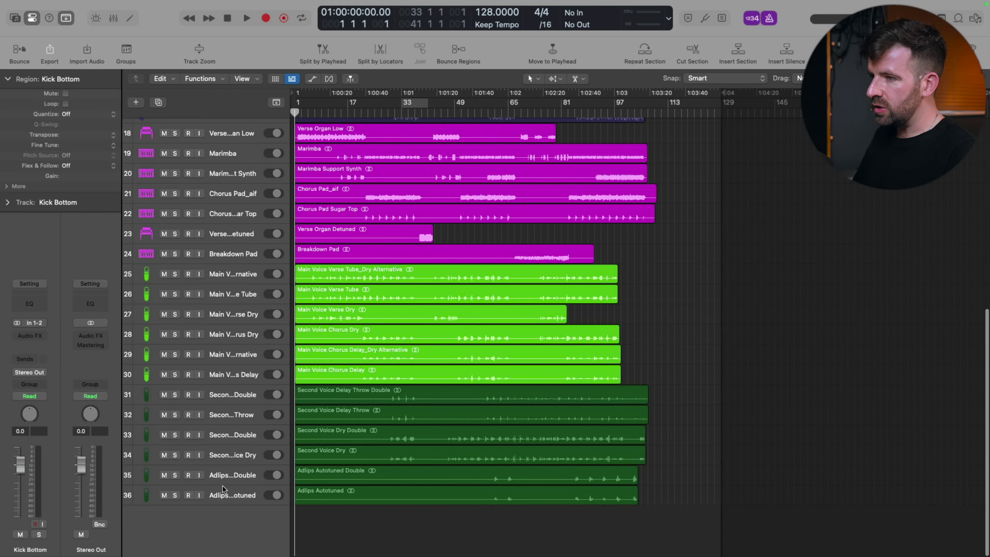
pyautogui.press('super+a')
pyautogui.scroll(8, 230, 278)
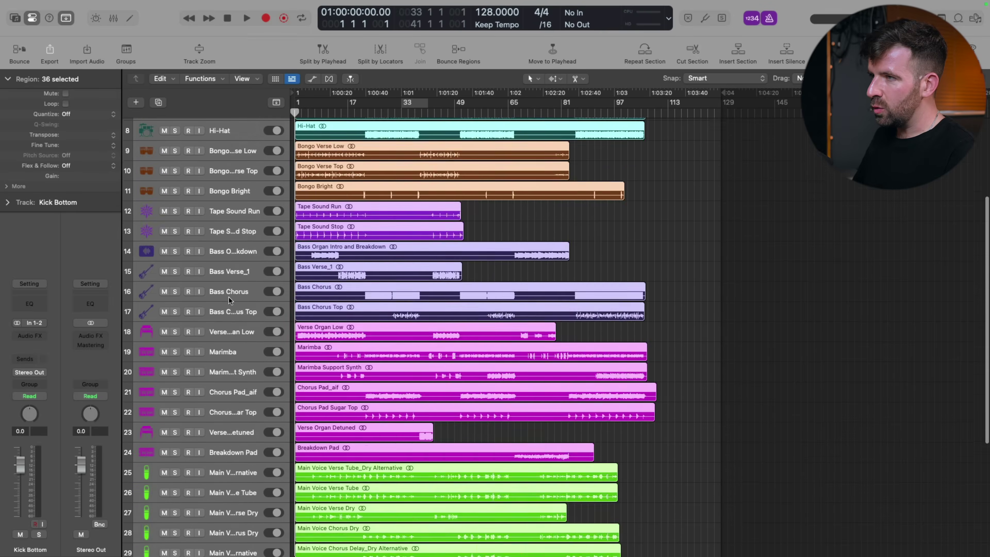
pyautogui.rightClick(238, 273)
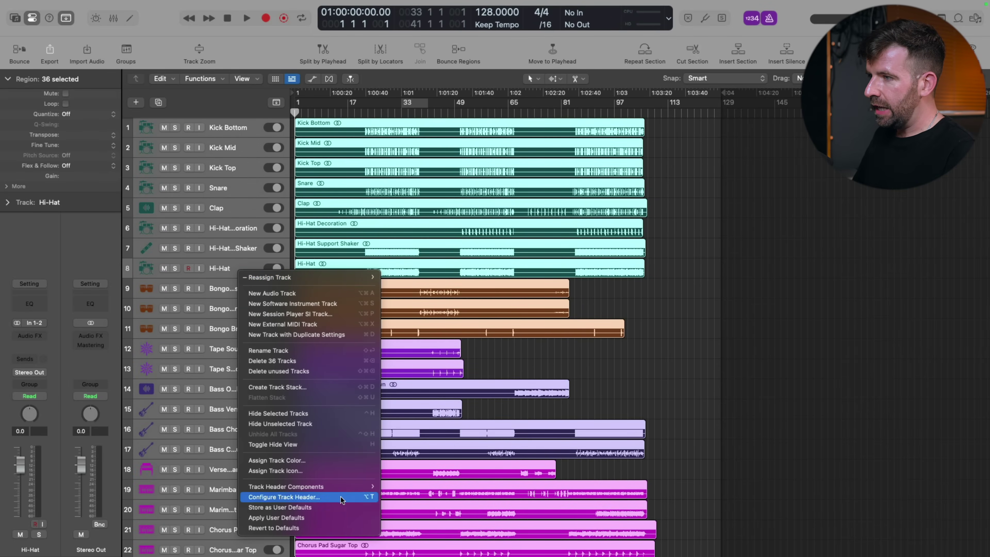
pyautogui.moveTo(341, 482)
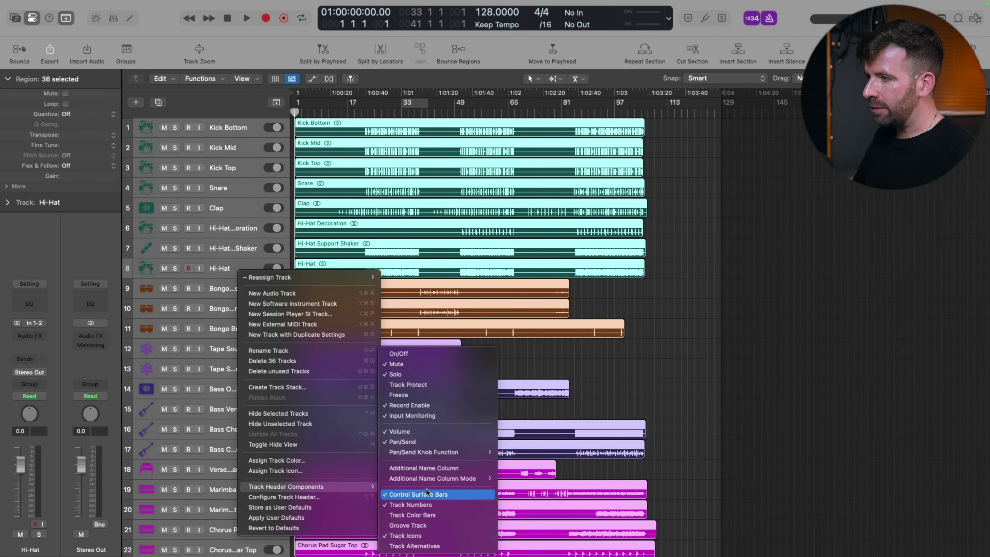
pyautogui.click(425, 514)
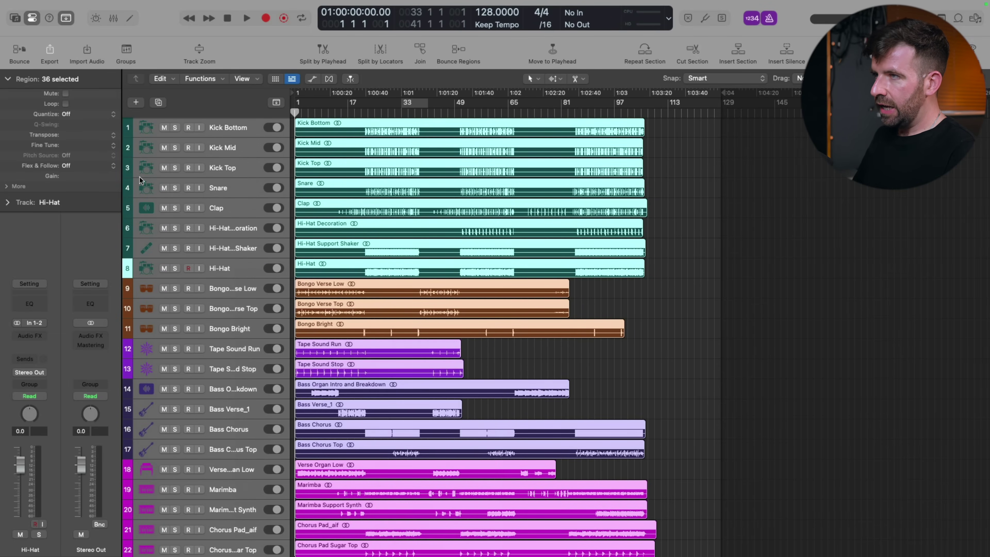
pyautogui.scroll(-10, 125, 366)
pyautogui.scroll(10, 128, 304)
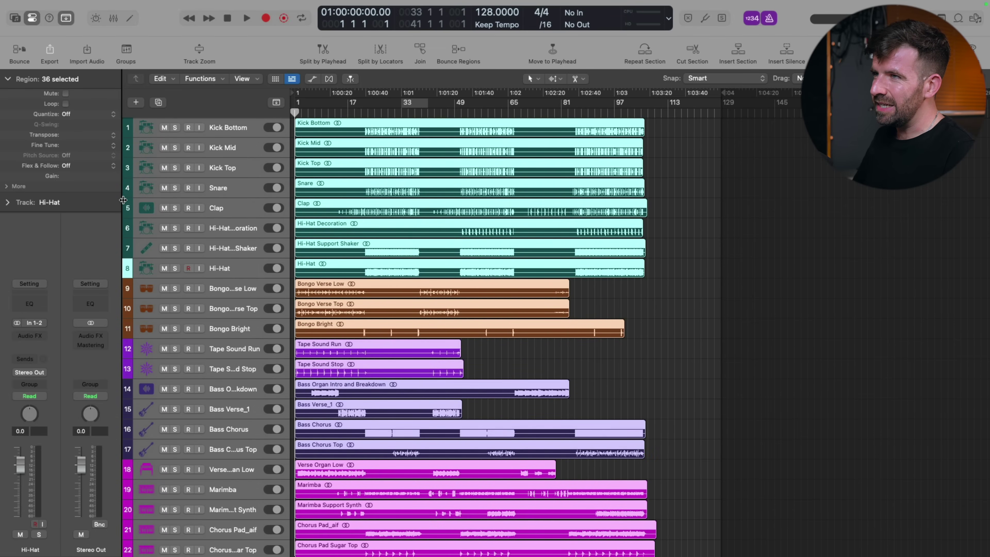
pyautogui.click(660, 129)
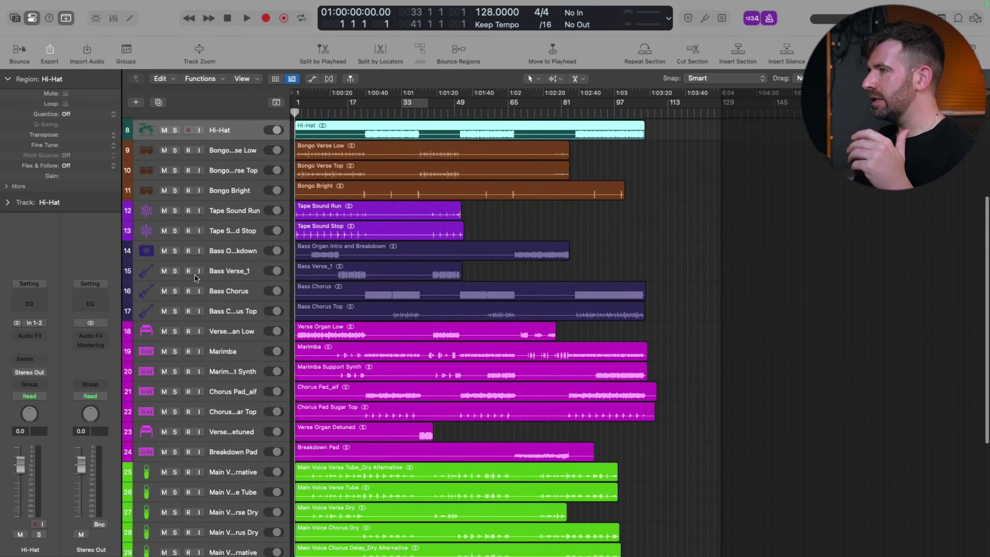
pyautogui.scroll(5, 243, 223)
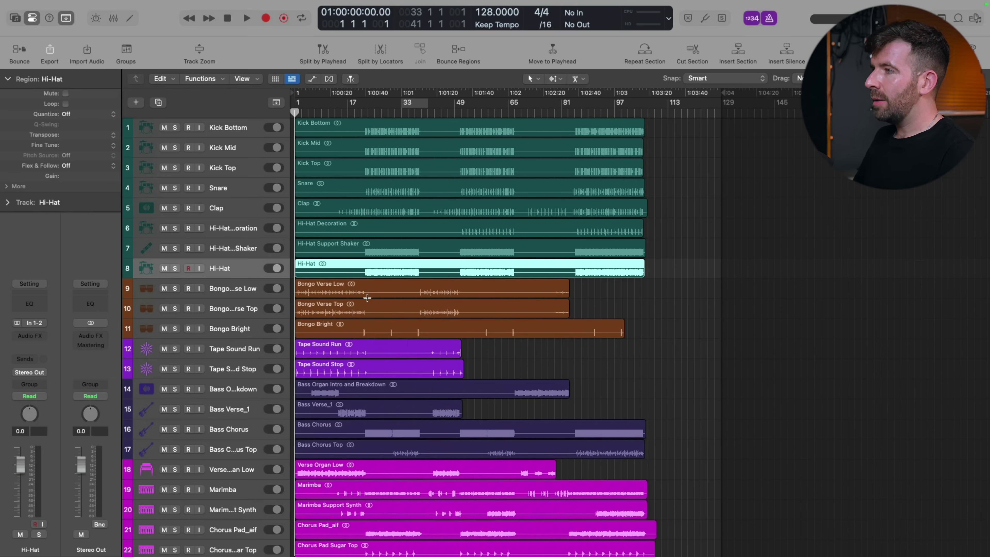
# - Open the mixer and show the Track Notes component on the channel strips
pyautogui.press('x')
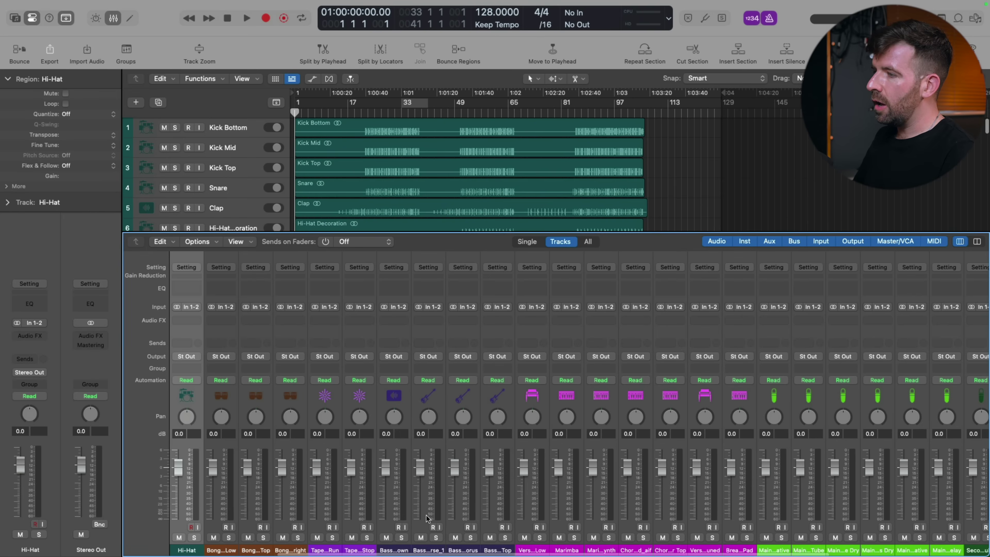
pyautogui.rightClick(532, 550)
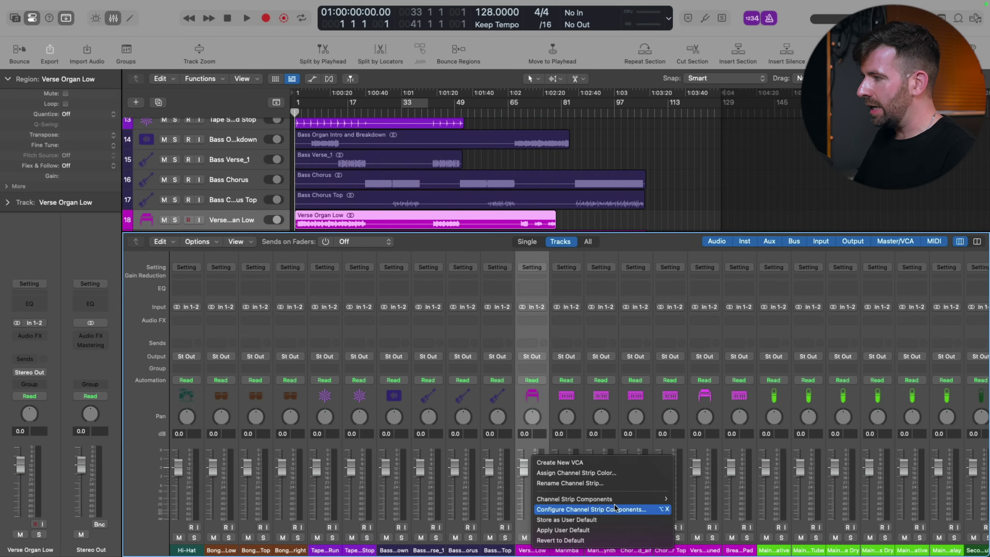
pyautogui.moveTo(576, 498)
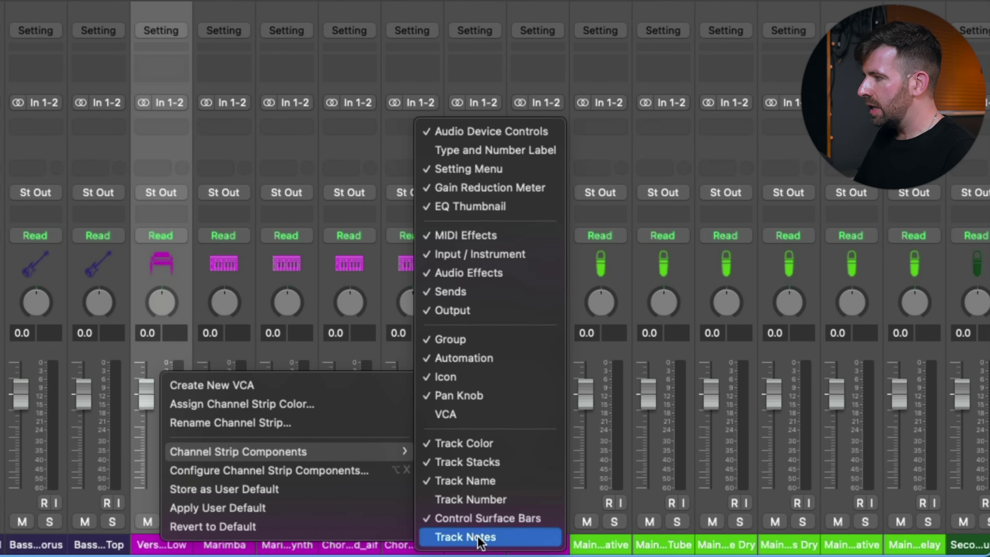
pyautogui.click(524, 539)
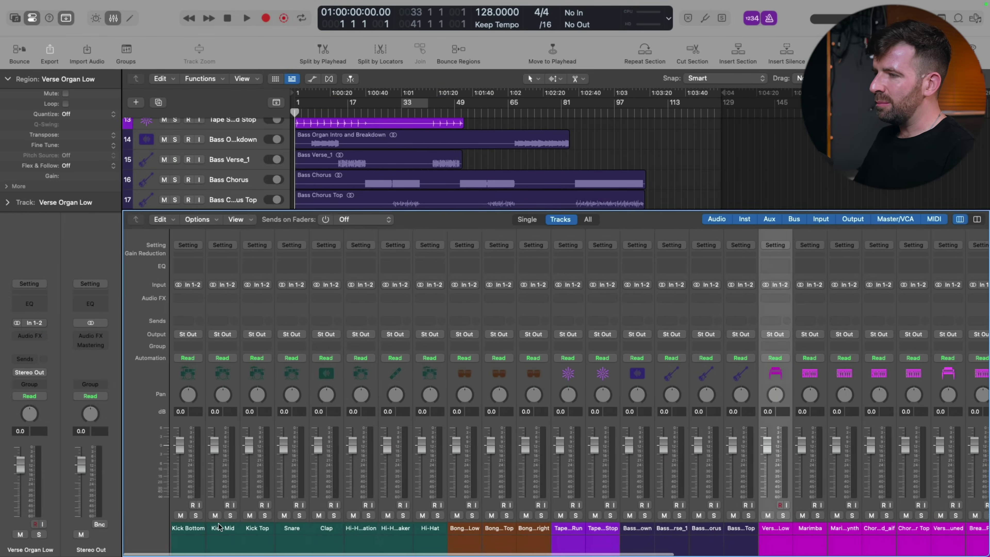
# - Add the track note "add 60Hz" to Kick Bottom and "take out in bridge" to Hi-Hat
pyautogui.doubleClick(183, 542)
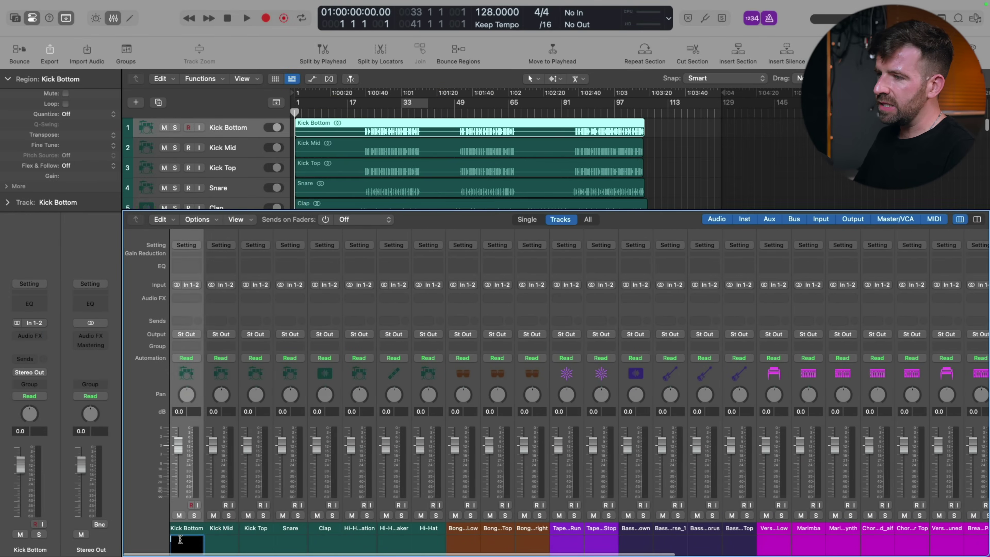
pyautogui.write('add 60Hz')
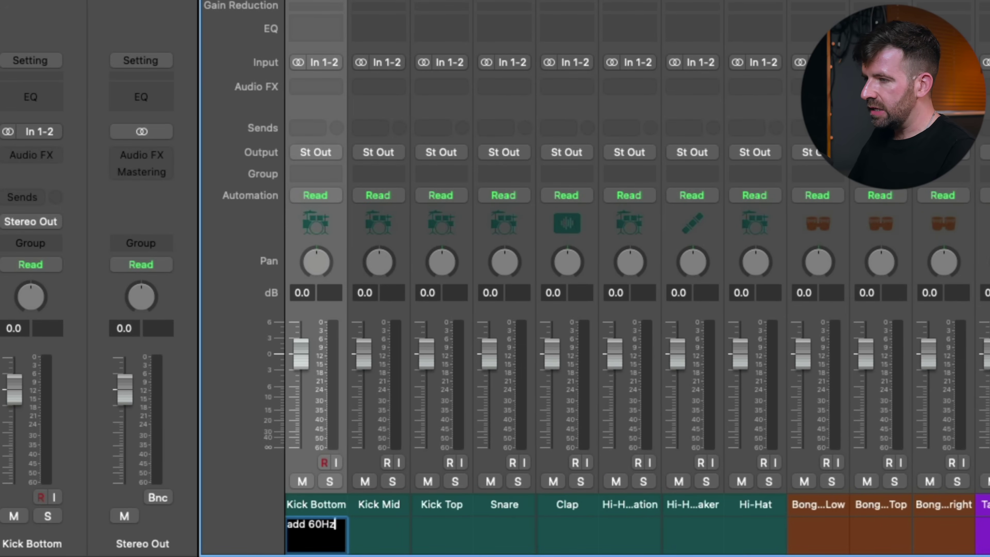
pyautogui.press('Return')
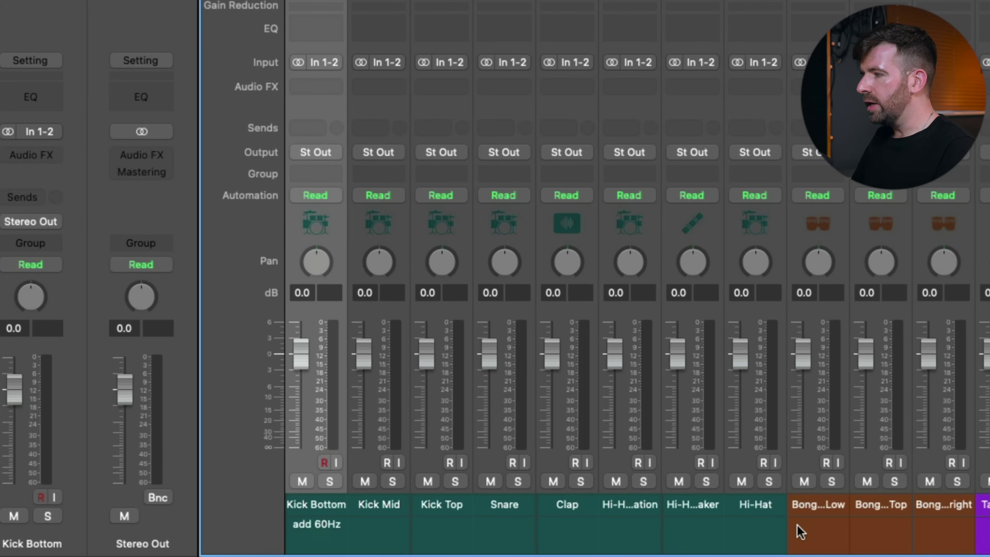
pyautogui.doubleClick(758, 530)
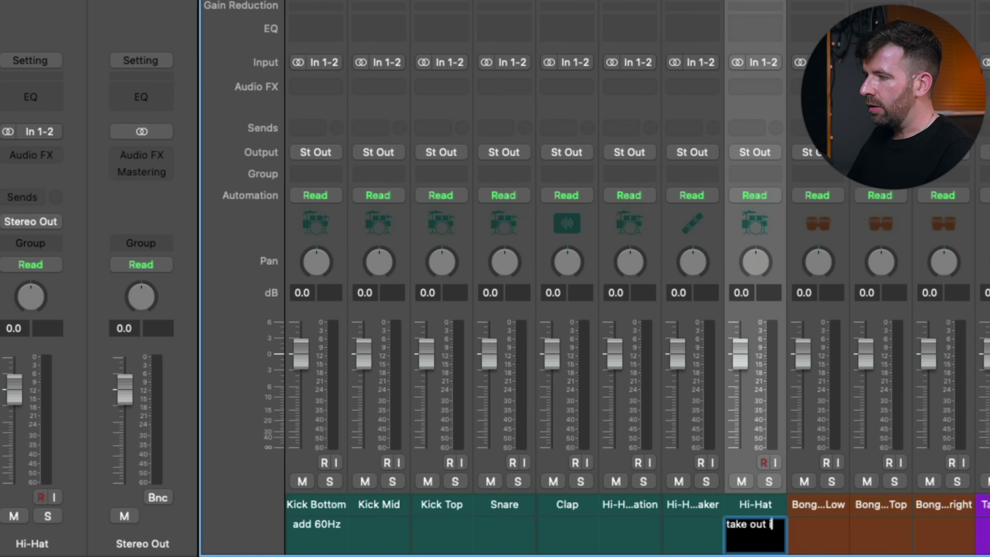
pyautogui.write('take out in bridge')
pyautogui.press('Return')
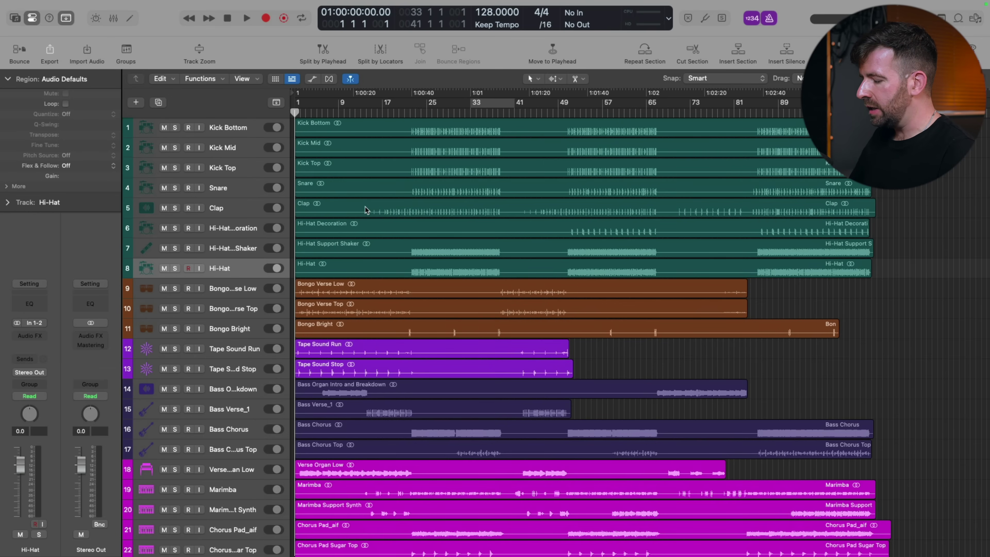
# - Create a marker named Intro at bar 1 and show the global tracks
pyautogui.hotkey('alt', "'")
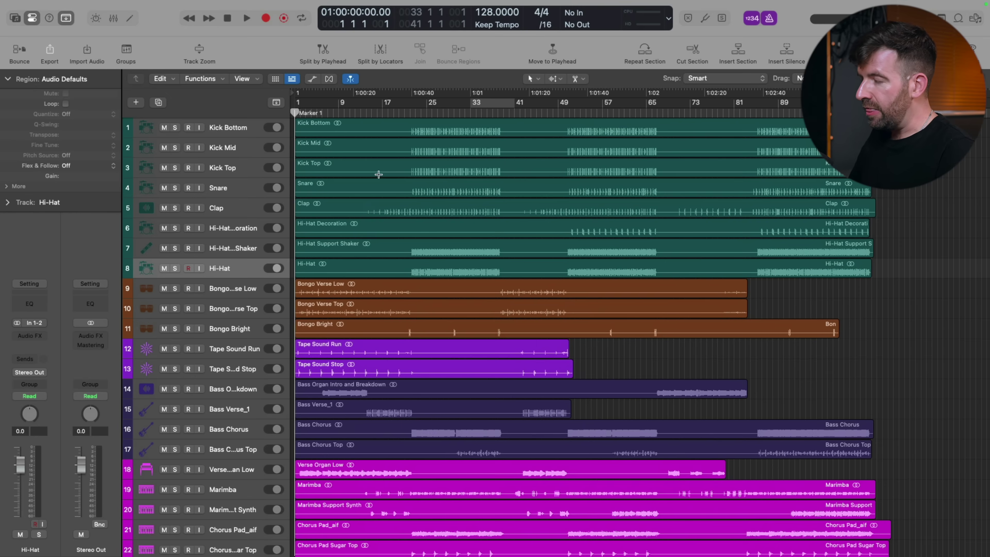
pyautogui.press('g')
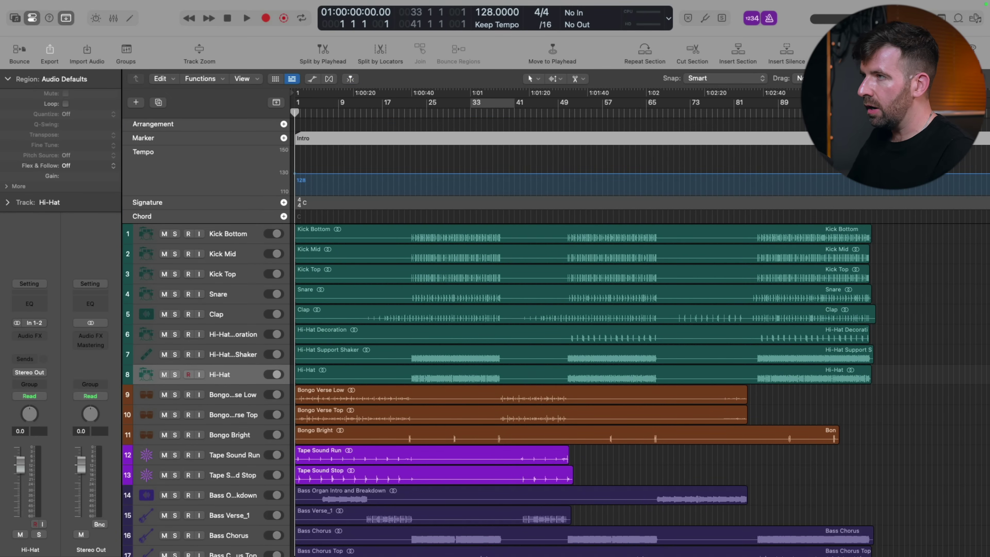
# - Find where the first verse begins and create a marker named Verse 1 at bar 6
pyautogui.click(339, 113)
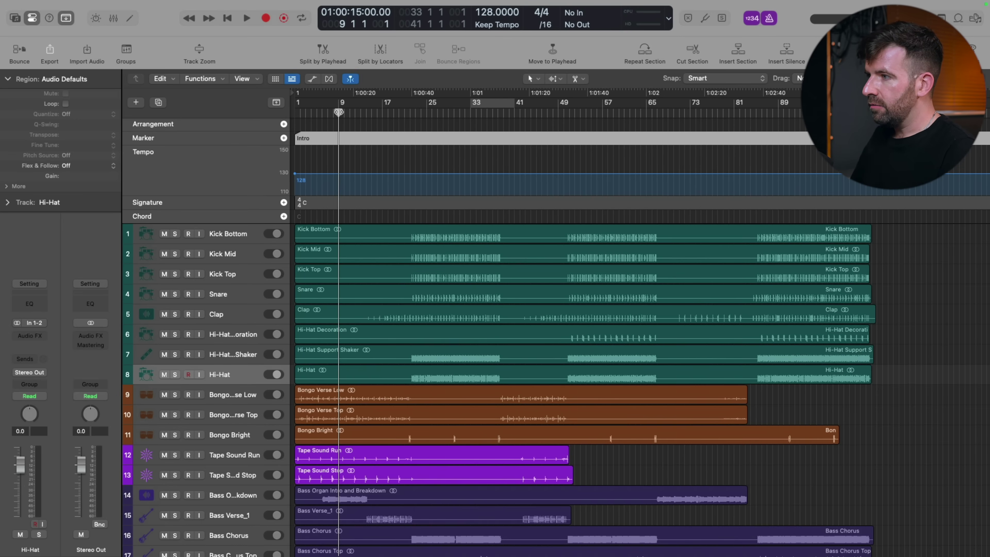
pyautogui.scroll(-20, 407, 239)
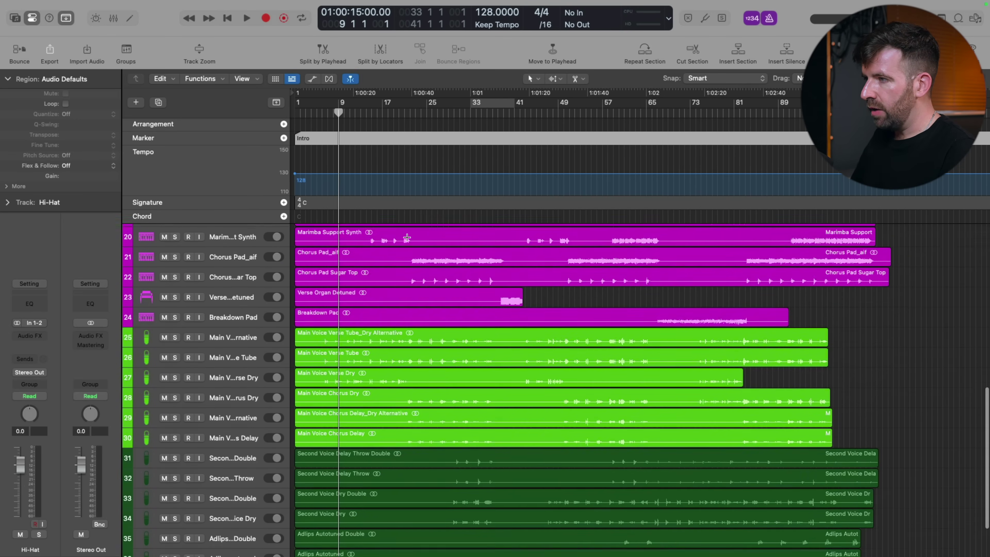
pyautogui.scroll(5, 407, 239)
pyautogui.press(',')
pyautogui.press(',')
pyautogui.press(',')
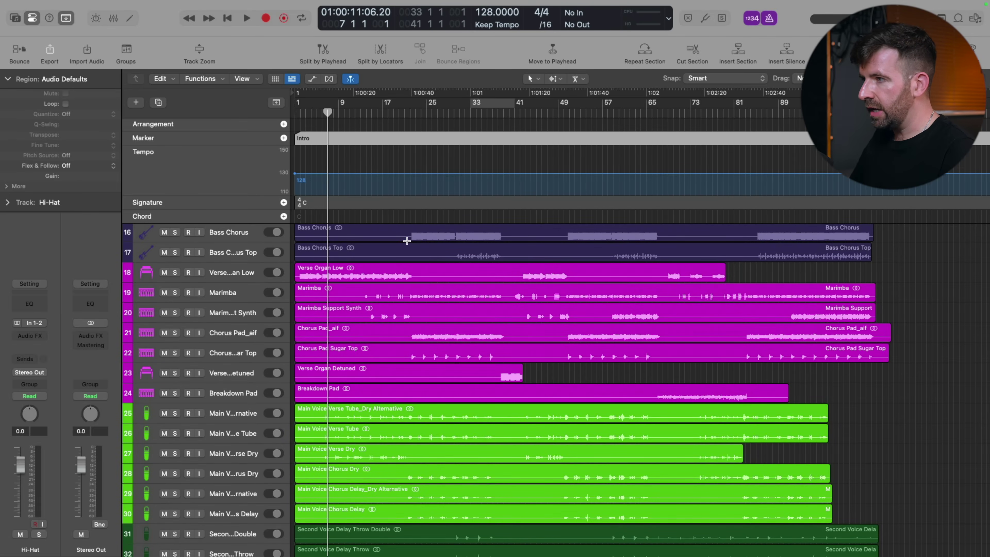
pyautogui.scroll(10, 392, 270)
pyautogui.rightClick(392, 269)
pyautogui.hscroll(-15, 393, 270)
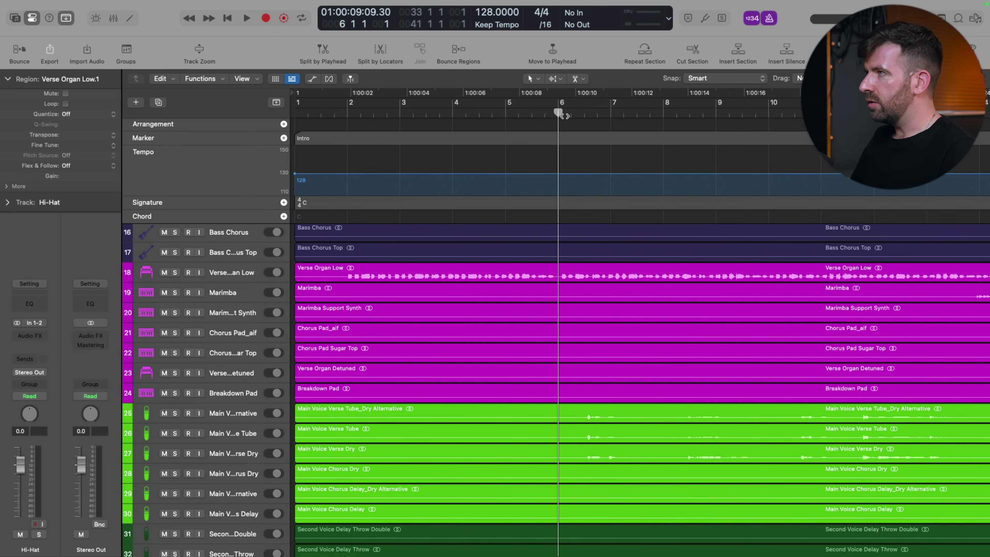
pyautogui.hotkey('alt', "'")
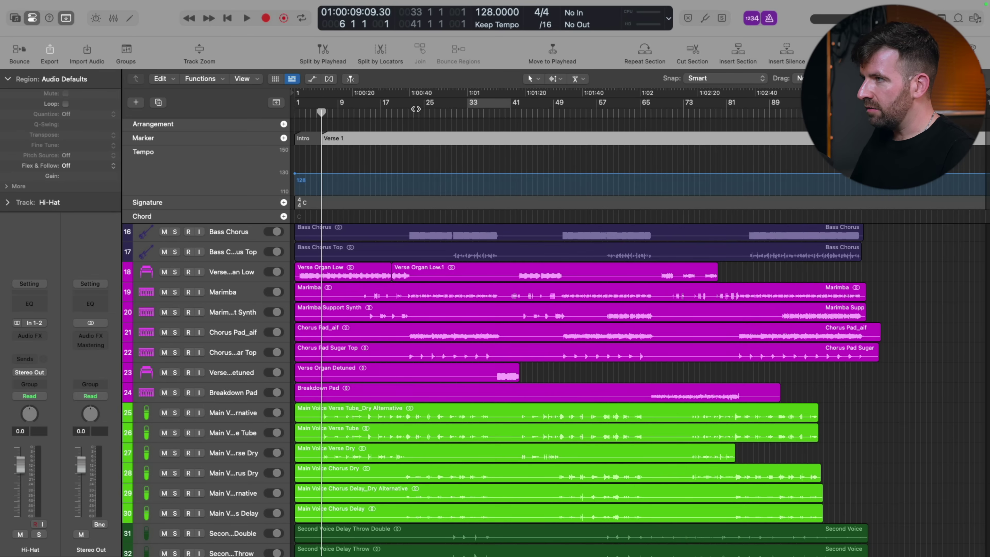
# - Create a marker named Chorus at bar 22 and one named Verse 2 at bar 38, and hide the global tracks
pyautogui.click(416, 109)
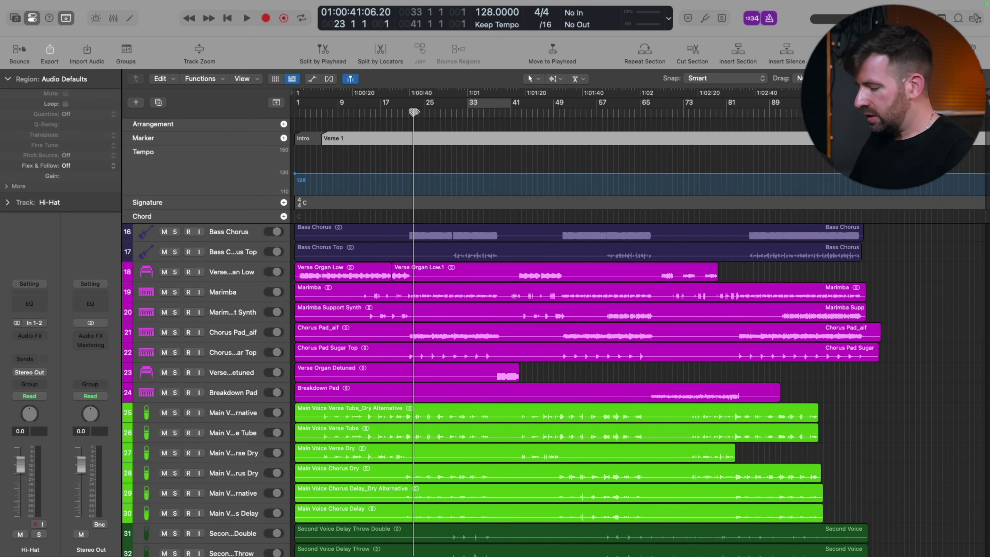
pyautogui.press(',')
pyautogui.hotkey('alt', "'")
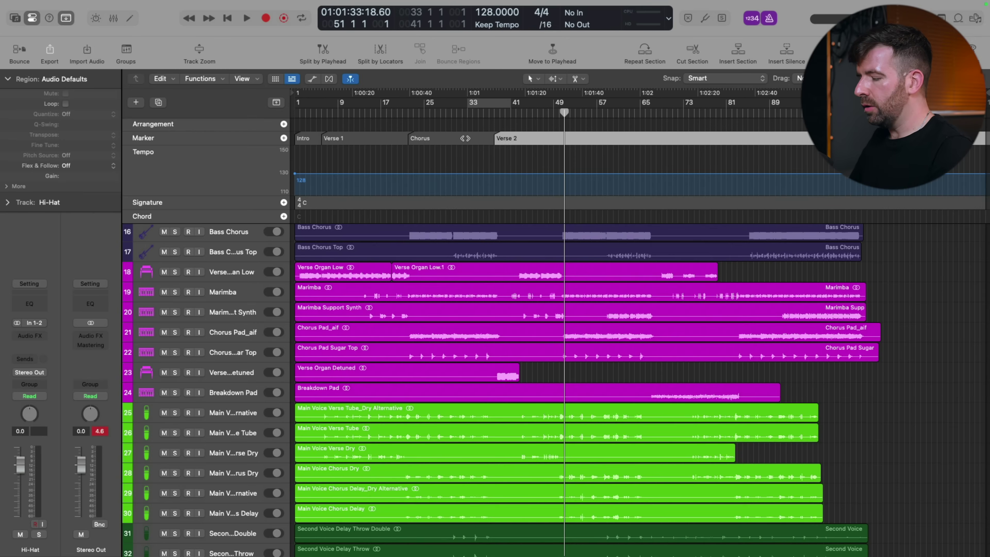
pyautogui.press('g')
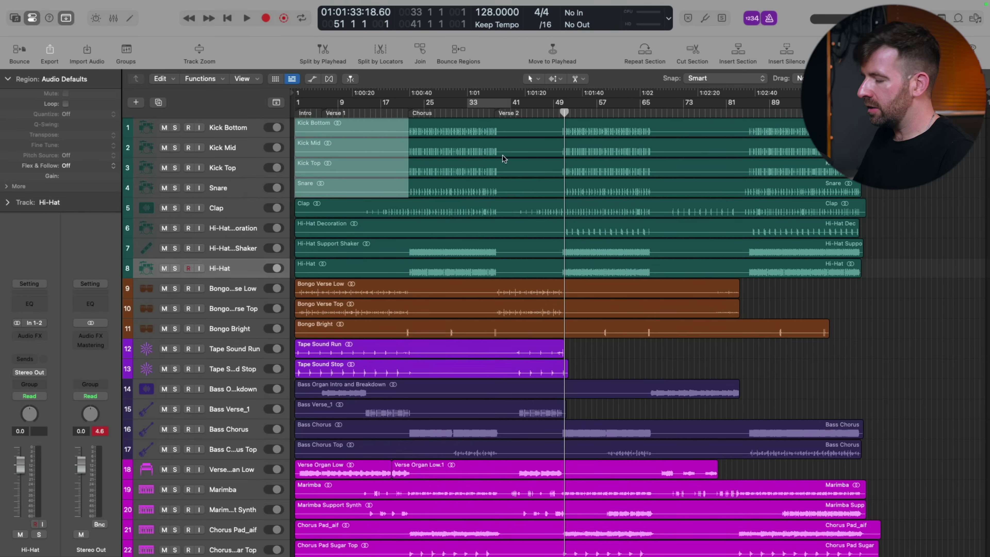
# - Delete the silent stretches of the Kick Bottom, Kick Mid, Kick Top and Snare regions before and between the choruses
pyautogui.press('Delete')
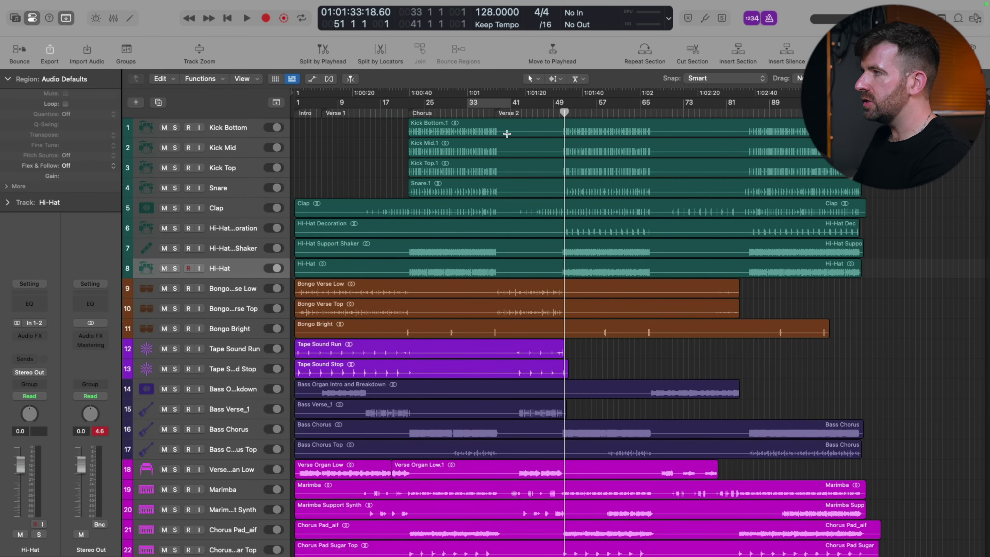
pyautogui.moveTo(499, 134); pyautogui.dragTo(564, 191)
pyautogui.press('Delete')
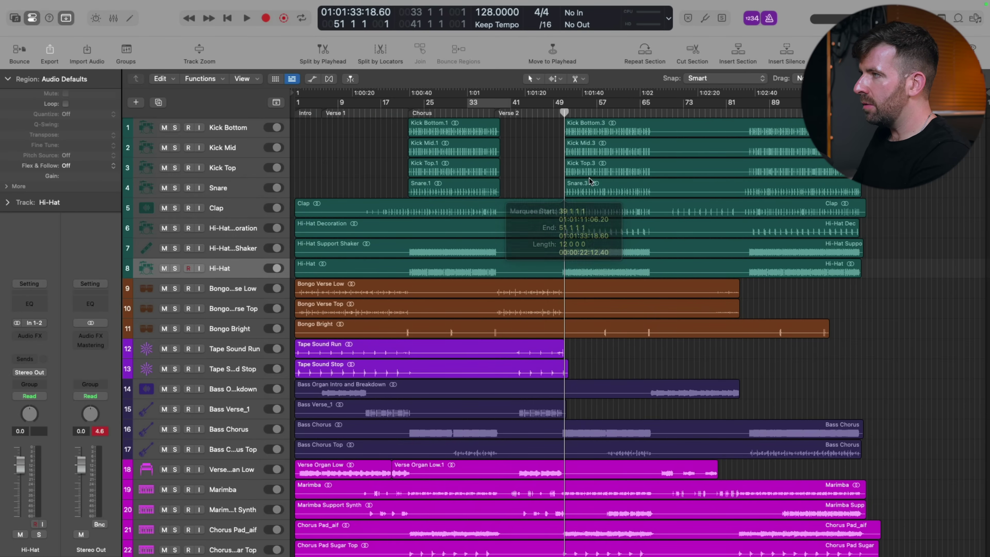
pyautogui.moveTo(652, 136); pyautogui.dragTo(743, 194)
pyautogui.press('Delete')
# - Cut the silent stretches out of the Hi-Hat Decoration, Hi-Hat Support Shaker and Hi-Hat regions before and between their played parts
pyautogui.moveTo(658, 221); pyautogui.dragTo(744, 277)
pyautogui.press('Delete')
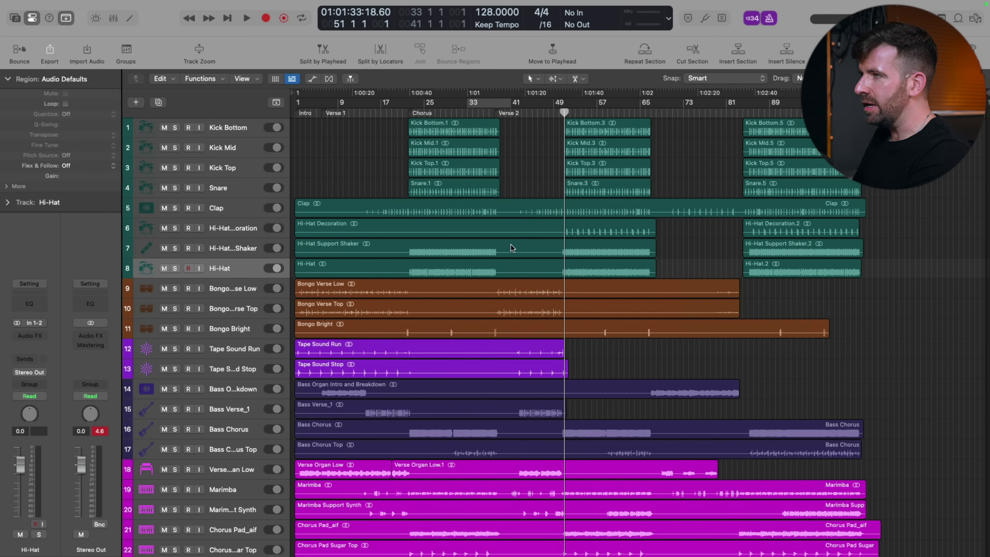
pyautogui.moveTo(561, 225); pyautogui.dragTo(295, 226)
pyautogui.press('Delete')
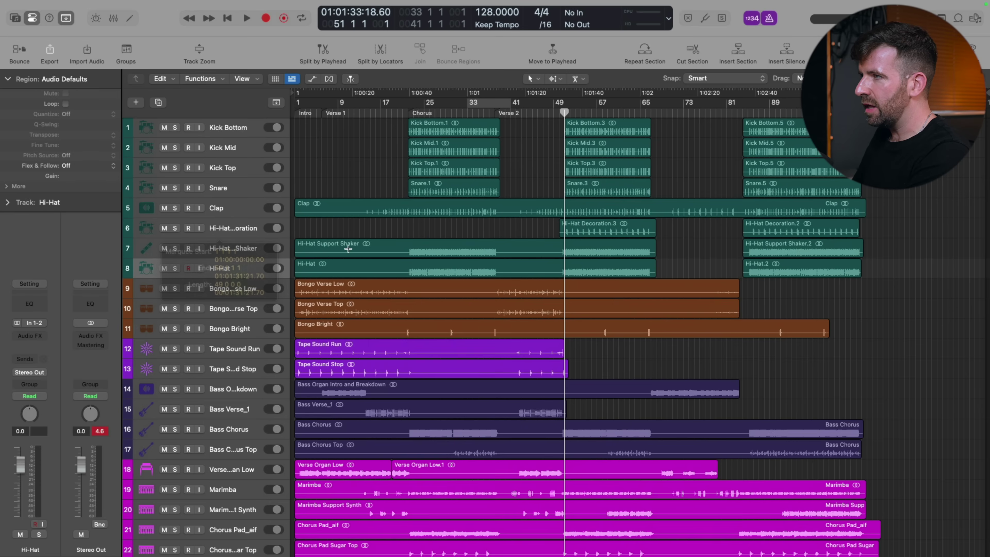
pyautogui.moveTo(406, 252); pyautogui.dragTo(295, 271)
pyautogui.press('Delete')
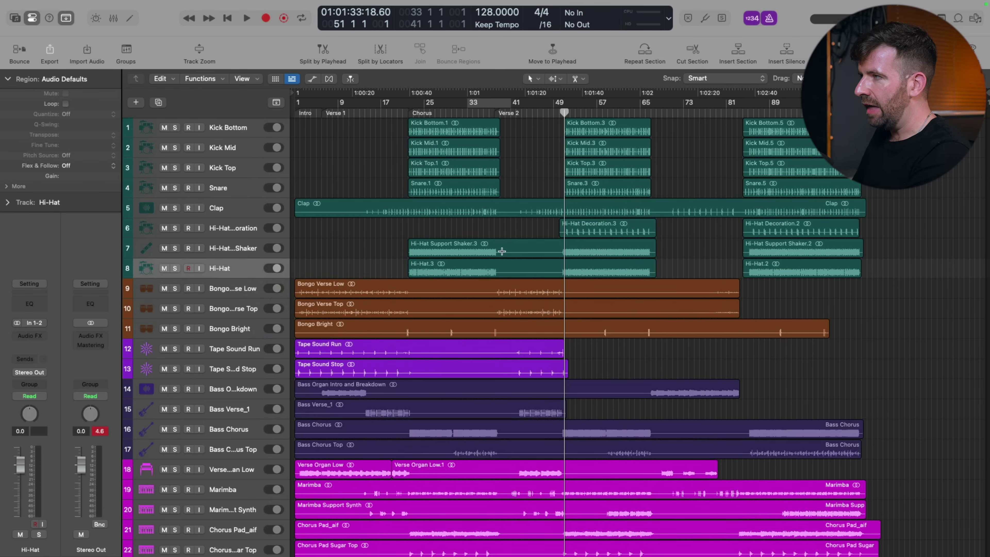
pyautogui.moveTo(497, 254); pyautogui.dragTo(563, 273)
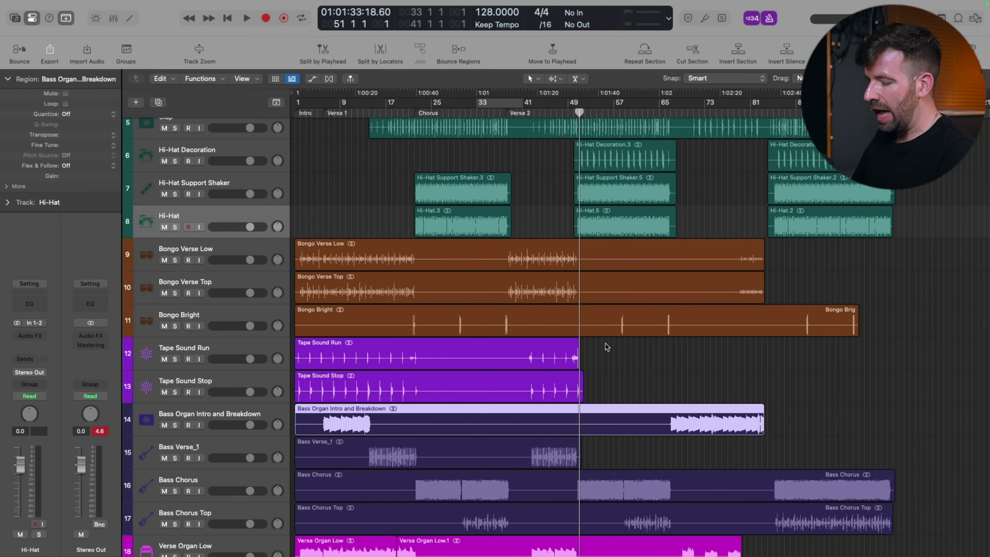
# - Apply Remove Silence with a -28 dB threshold to the Bass Organ Intro and Breakdown, Bass Verse_1 and Bass Chorus regions
pyautogui.hotkey('ctrl', 'x')
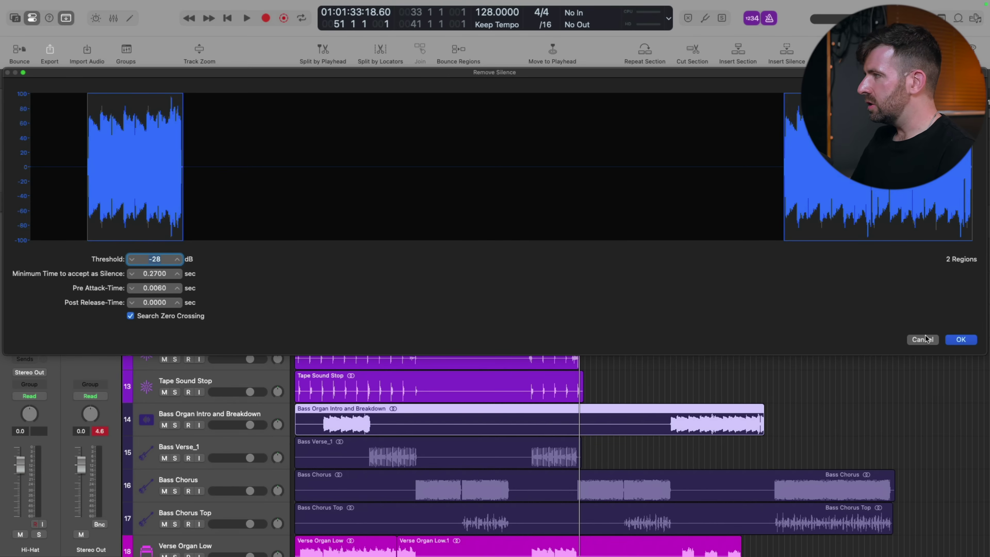
pyautogui.click(954, 340)
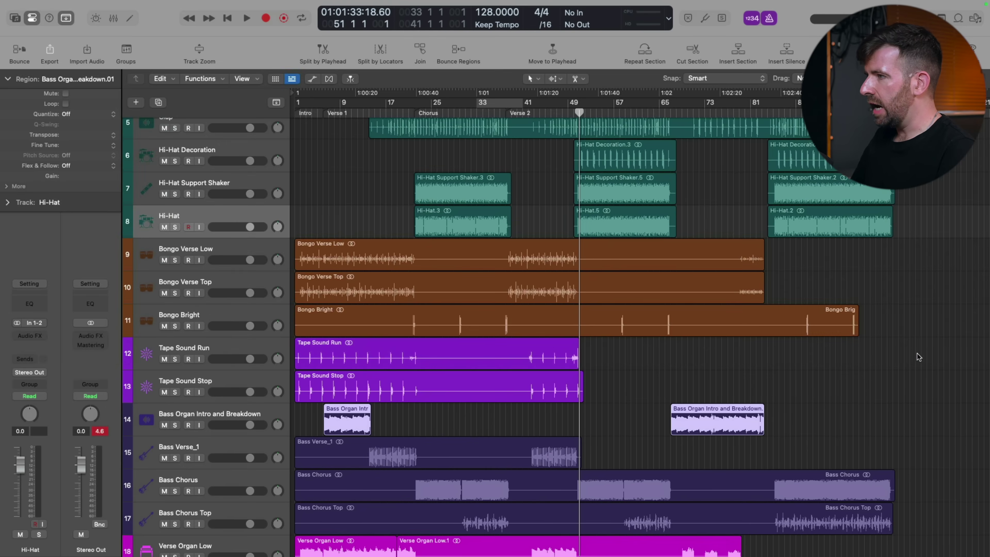
pyautogui.click(195, 444)
pyautogui.hotkey('ctrl', 'x')
pyautogui.press('Return')
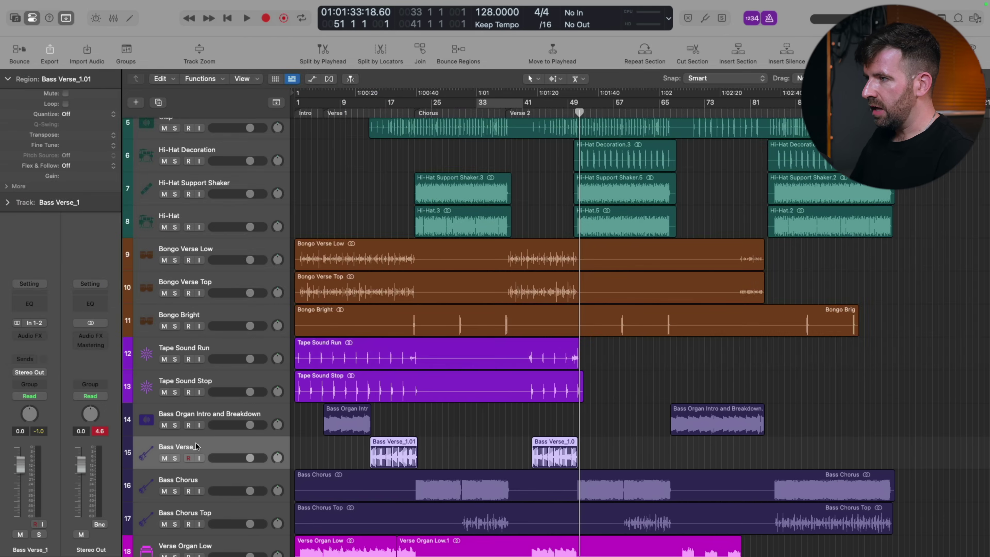
pyautogui.press('Down')
pyautogui.hotkey('ctrl', 'x')
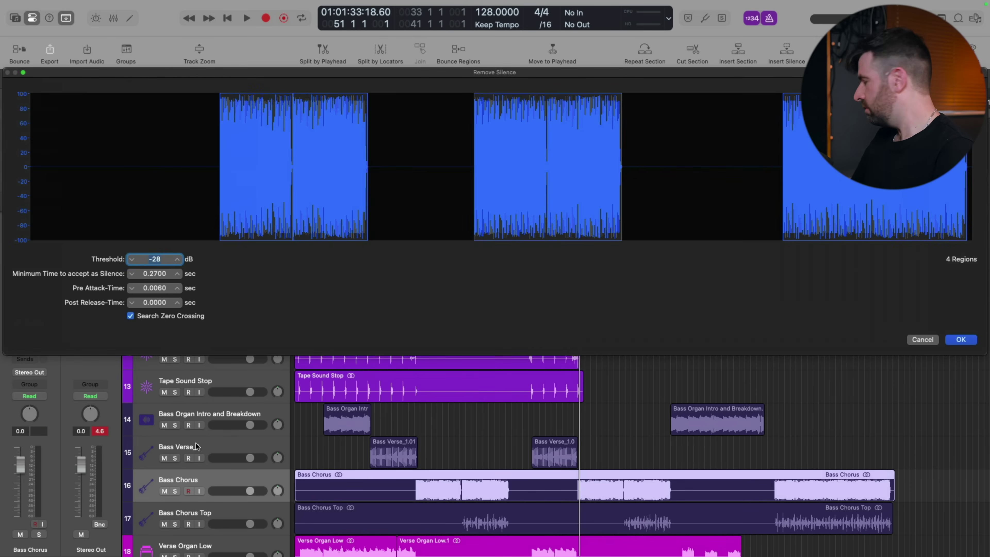
pyautogui.press('Return')
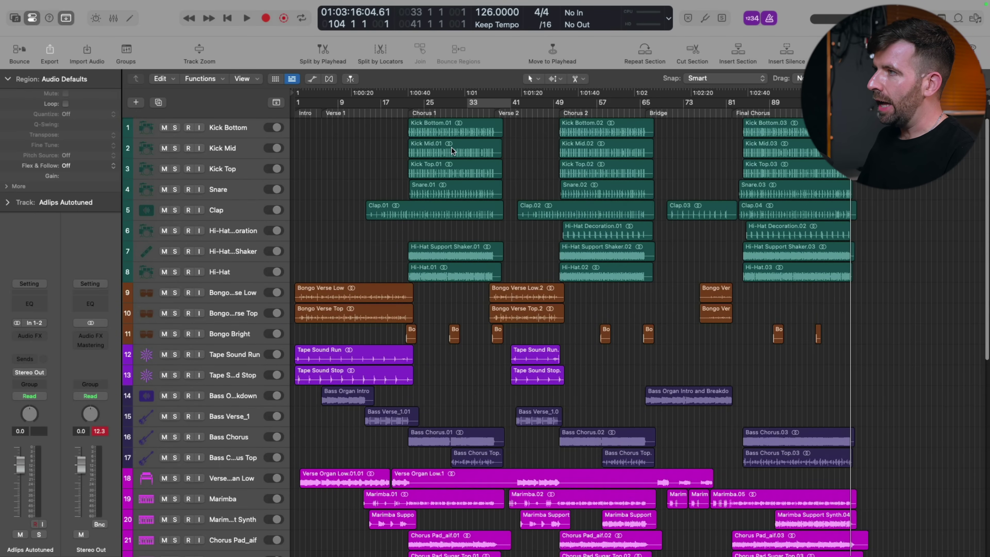
# - Adjust the gain of the first-chorus Kick Mid region to about -0.2 dB
pyautogui.scroll(6, 449, 149)
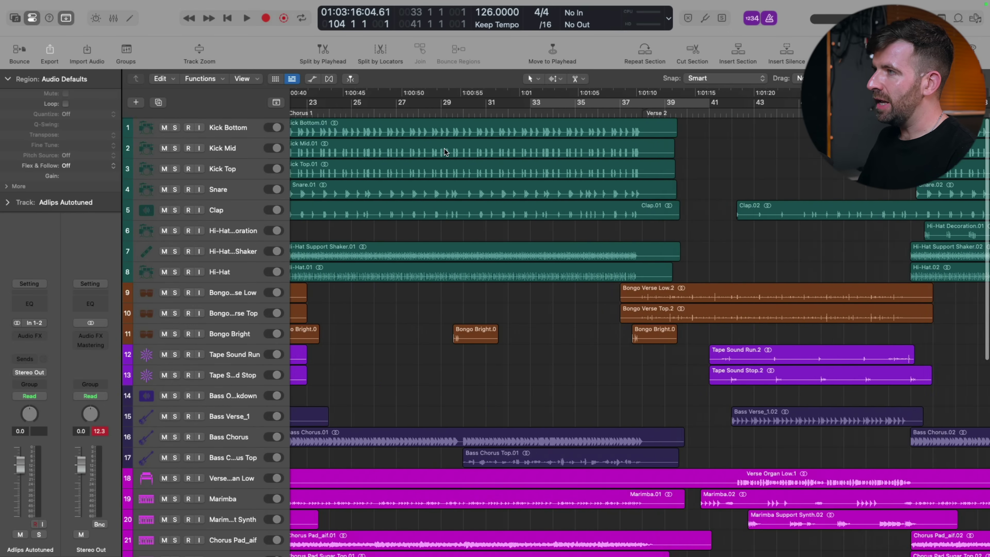
pyautogui.moveTo(434, 150); pyautogui.dragTo(448, 167)
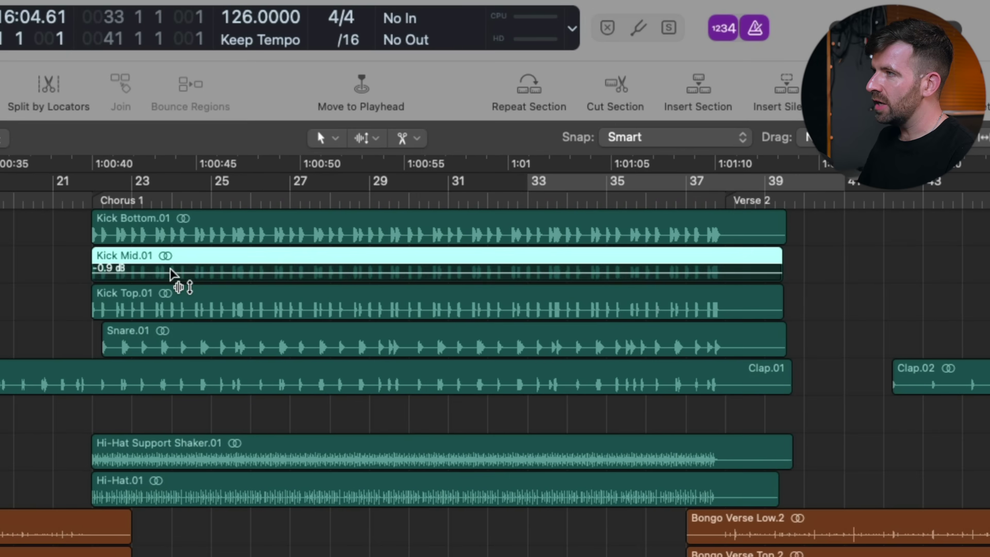
pyautogui.moveTo(178, 298); pyautogui.dragTo(193, 259)
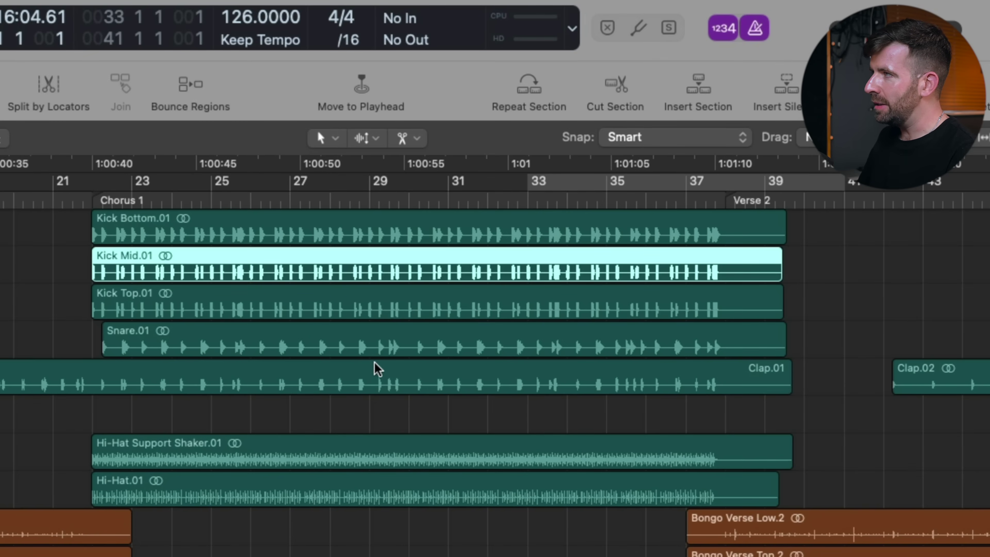
# - Split bars 8 to 10 out of the Main Voice Verse Tube_Dry Alternative region and raise that part's gain to about +5.4 dB
pyautogui.scroll(-10, 401, 382)
pyautogui.scroll(2, 400, 382)
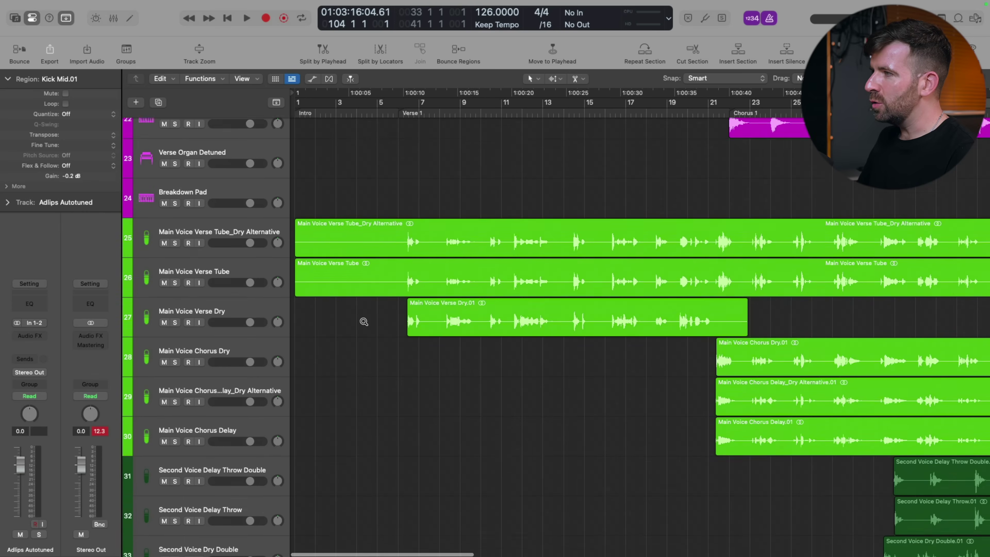
pyautogui.scroll(2, 364, 322)
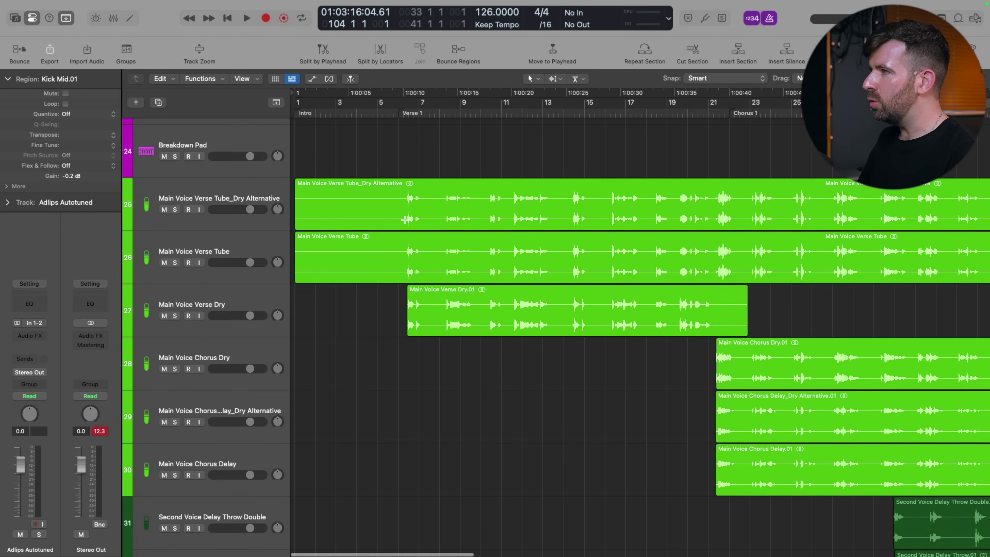
pyautogui.moveTo(440, 218); pyautogui.dragTo(472, 159)
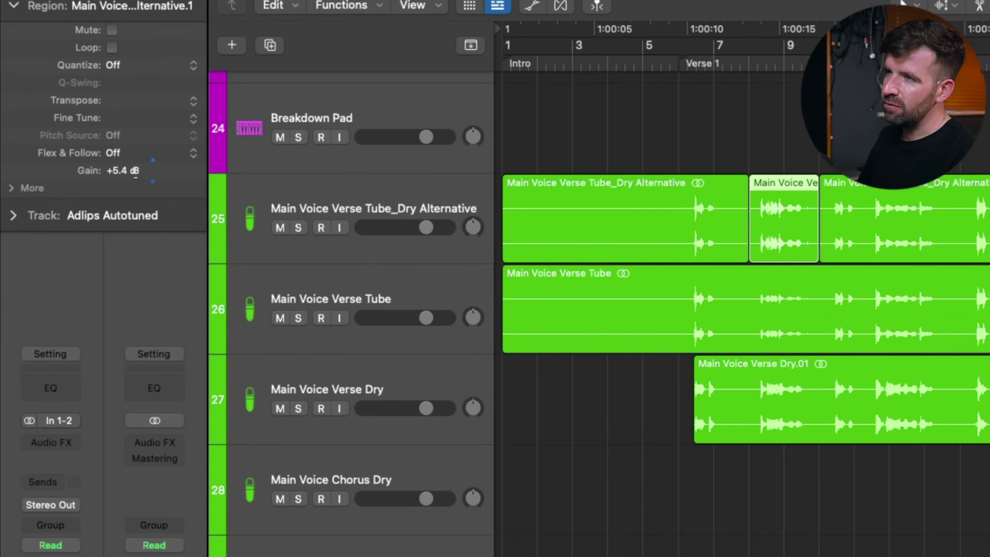
pyautogui.moveTo(71, 176); pyautogui.dragTo(69, 166)
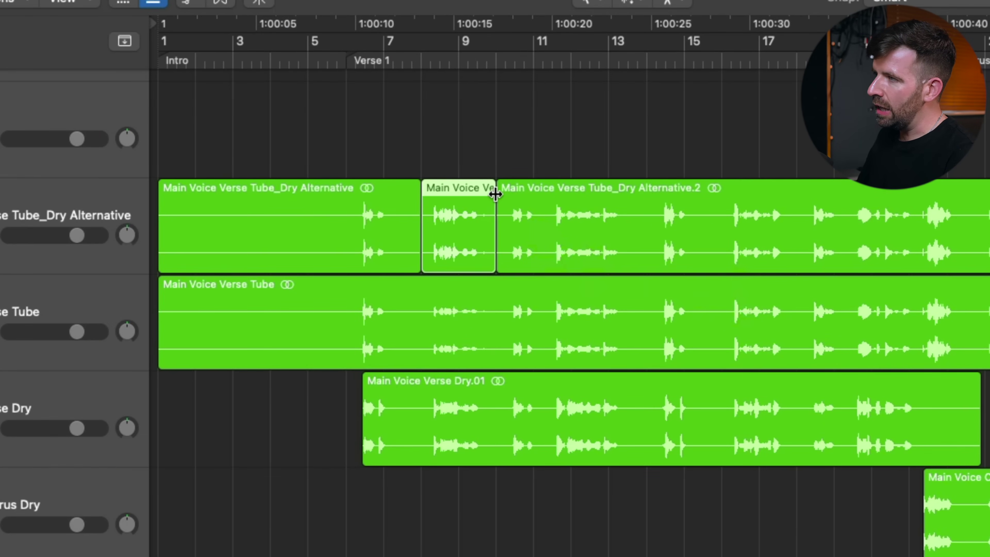
# - Add fades at both edges of the bar 8 to 10 vocal region and on the adjoining edges of its neighbouring regions
pyautogui.moveTo(495, 195); pyautogui.dragTo(488, 193)
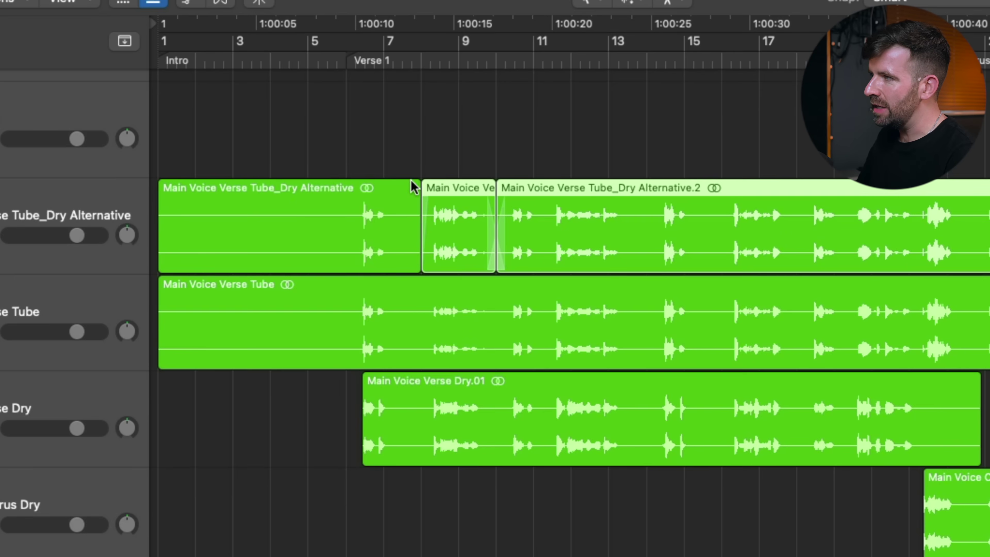
pyautogui.moveTo(415, 186); pyautogui.dragTo(338, 184)
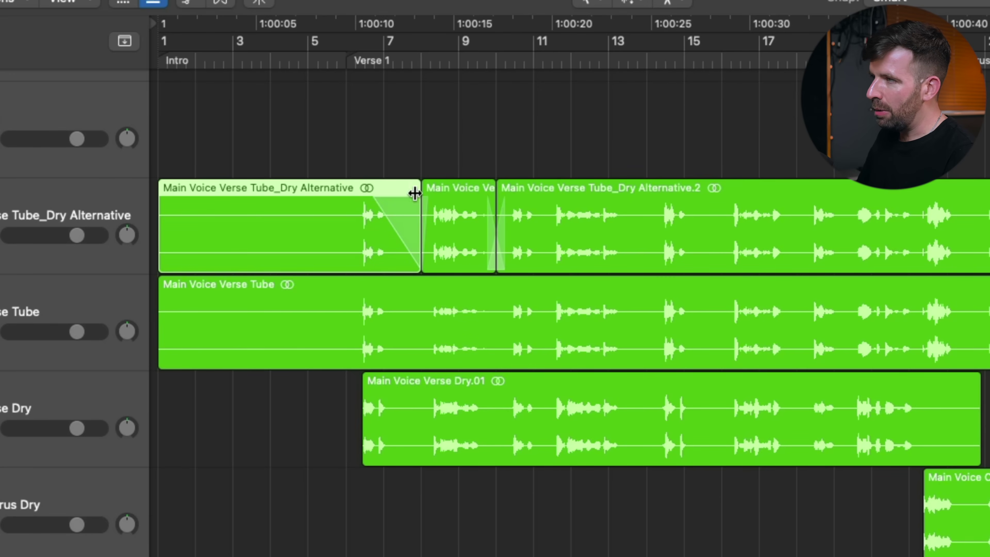
pyautogui.click(453, 196)
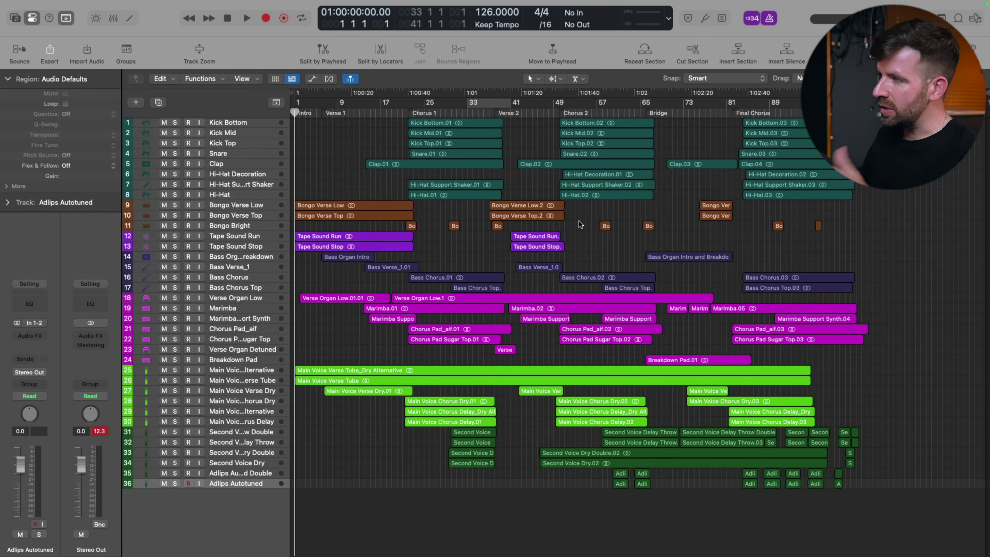
# - Group the tracks from Kick Bottom through Hi-Hat into a summing track stack named Drum Bus, and show it in the mixer
pyautogui.press('x')
pyautogui.hscroll(-10, 271, 478)
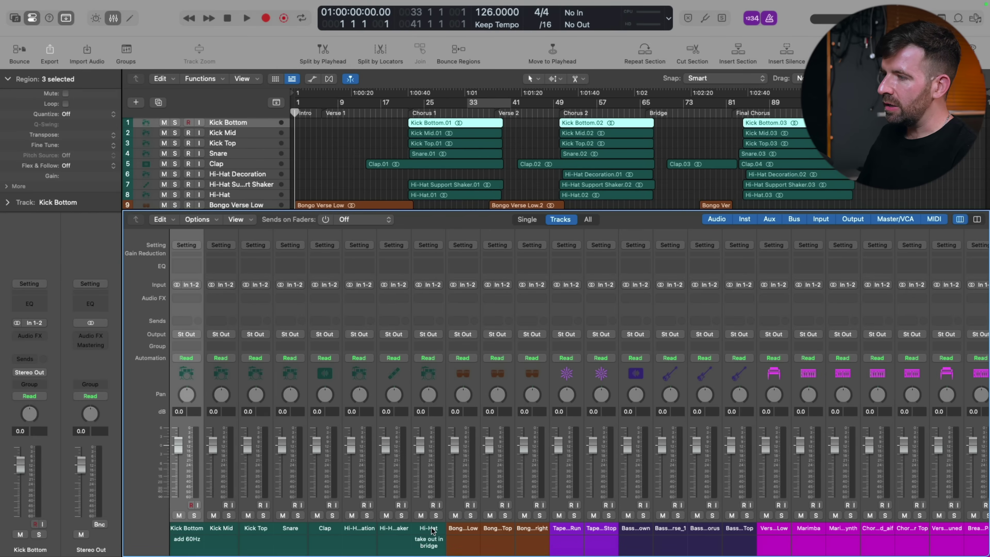
pyautogui.keyDown('shift'); pyautogui.click(432, 530); pyautogui.keyUp('shift')
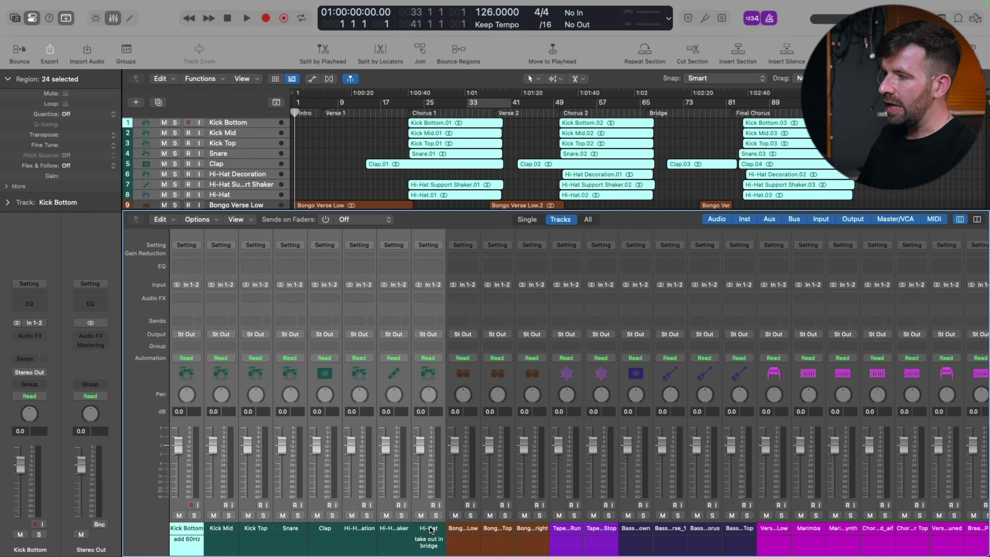
pyautogui.press('x')
pyautogui.press('super+shift+d')
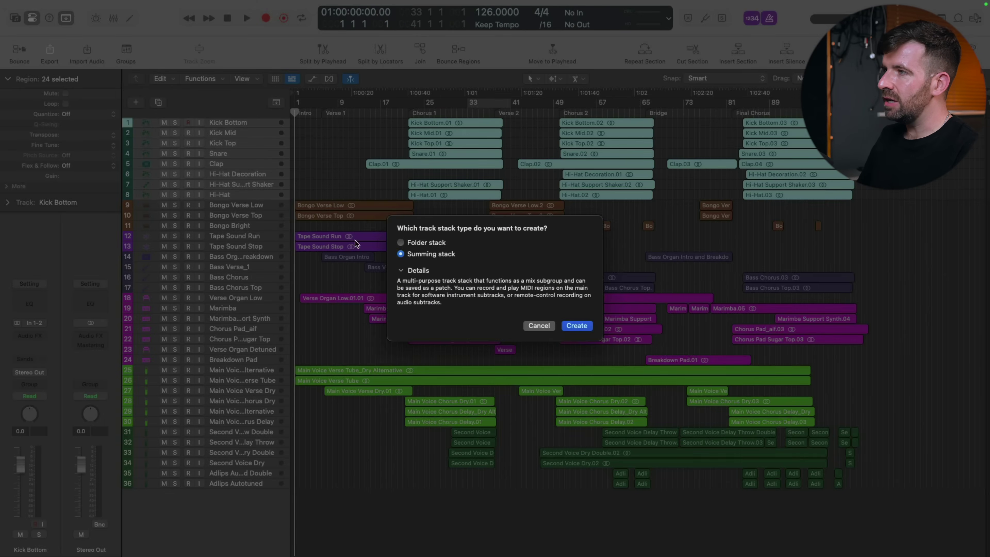
pyautogui.click(577, 325)
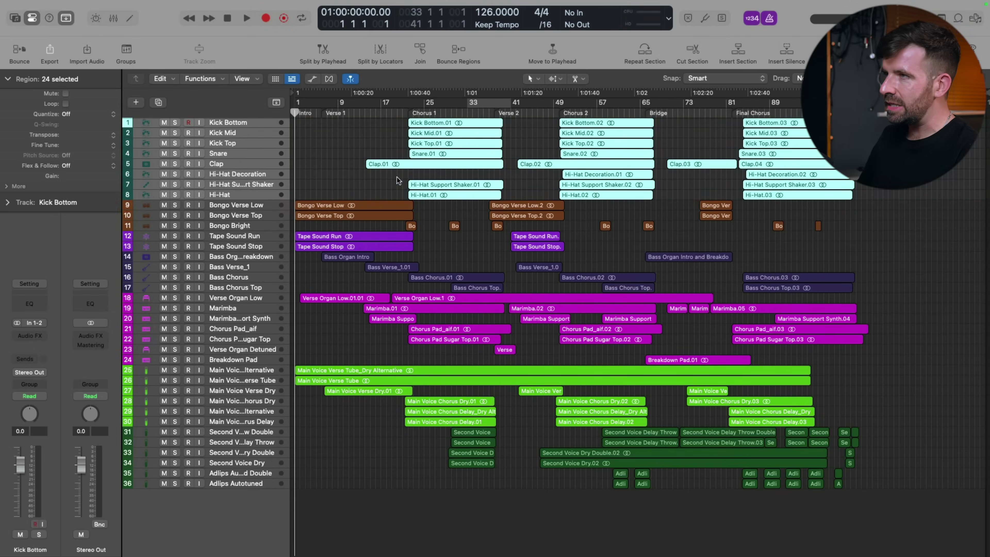
pyautogui.doubleClick(233, 123)
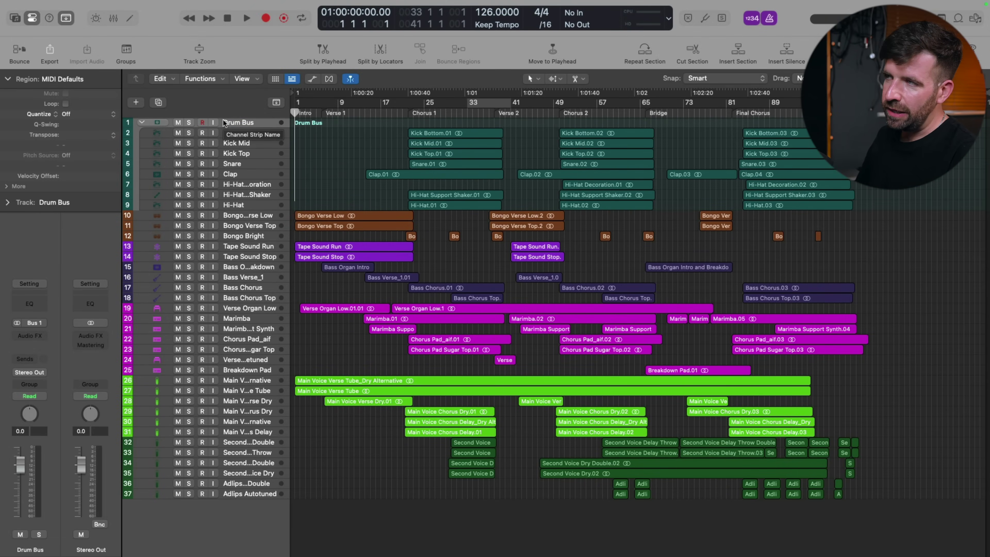
pyautogui.press('x')
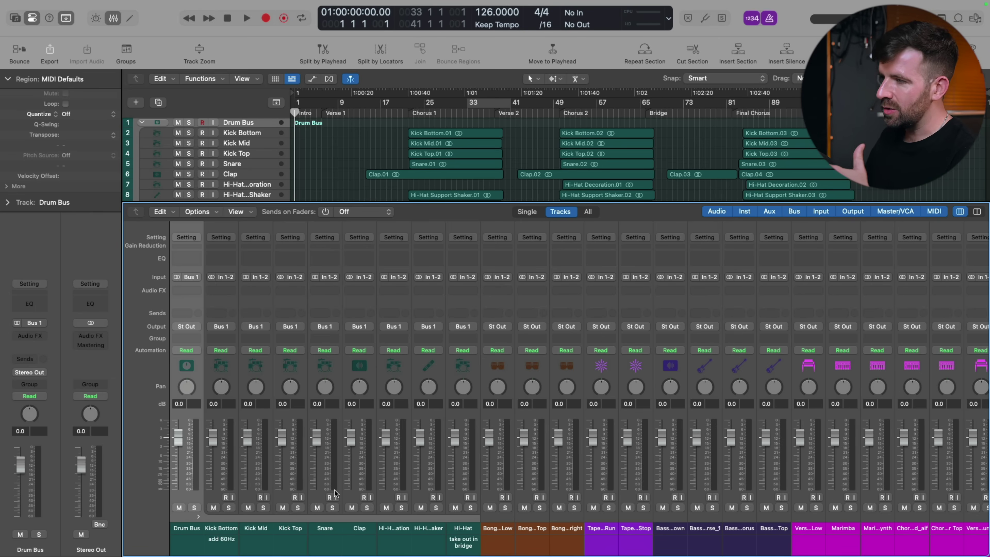
# - Collapse the Drum Bus stack in the mixer, select all the track channels and route their outputs to Bus 2
pyautogui.click(198, 520)
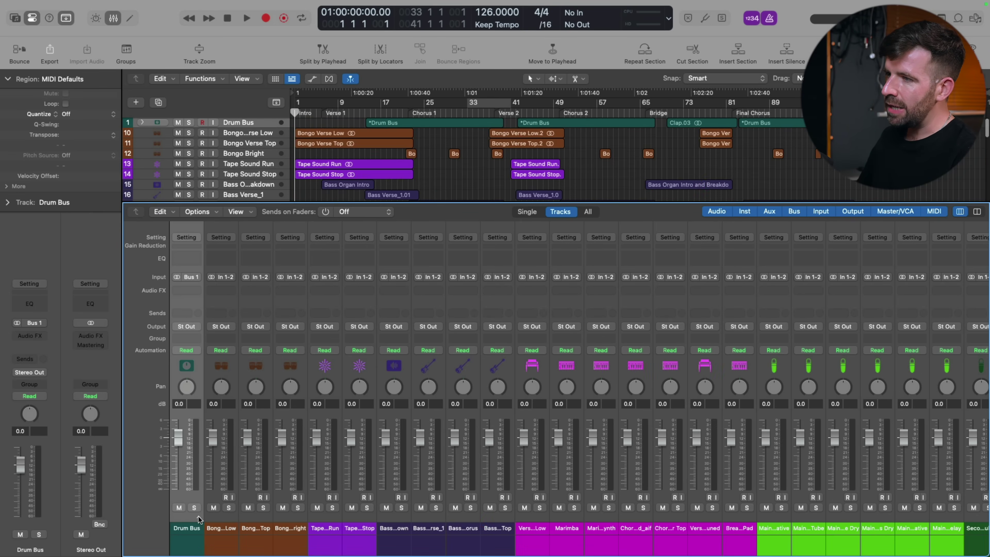
pyautogui.hscroll(6, 393, 509)
pyautogui.press('super+a')
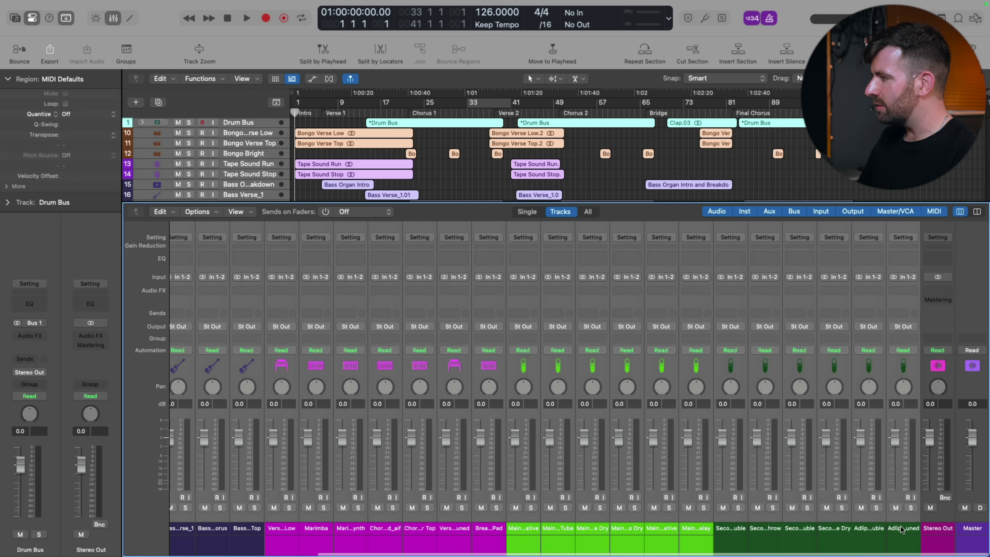
pyautogui.click(696, 327)
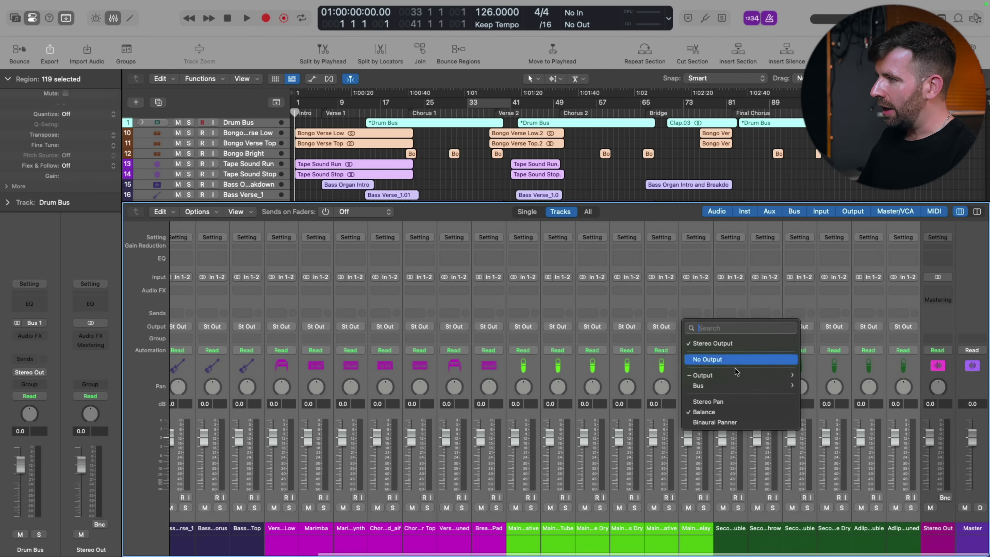
pyautogui.moveTo(741, 390)
pyautogui.click(810, 159)
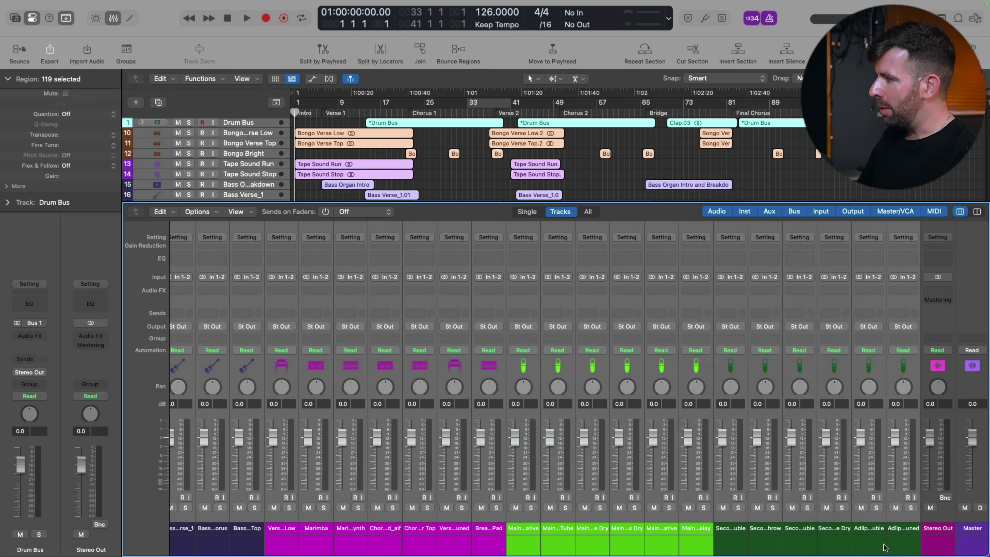
# - Rename the aux channel fed by Bus 2 as MIXBUS and open the color palette for it
pyautogui.doubleClick(945, 529)
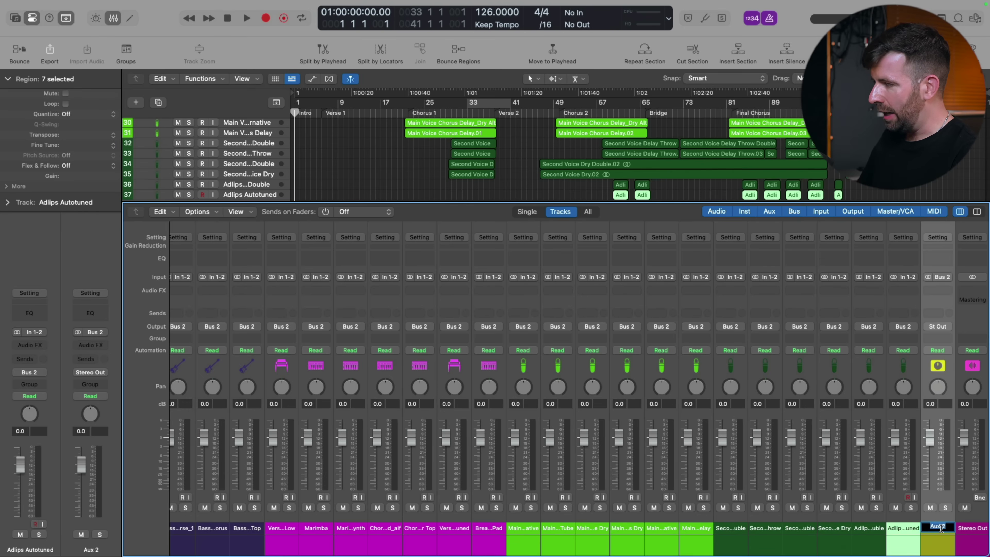
pyautogui.write('MIXBUS')
pyautogui.press('Return')
pyautogui.hotkey('alt', 'c')
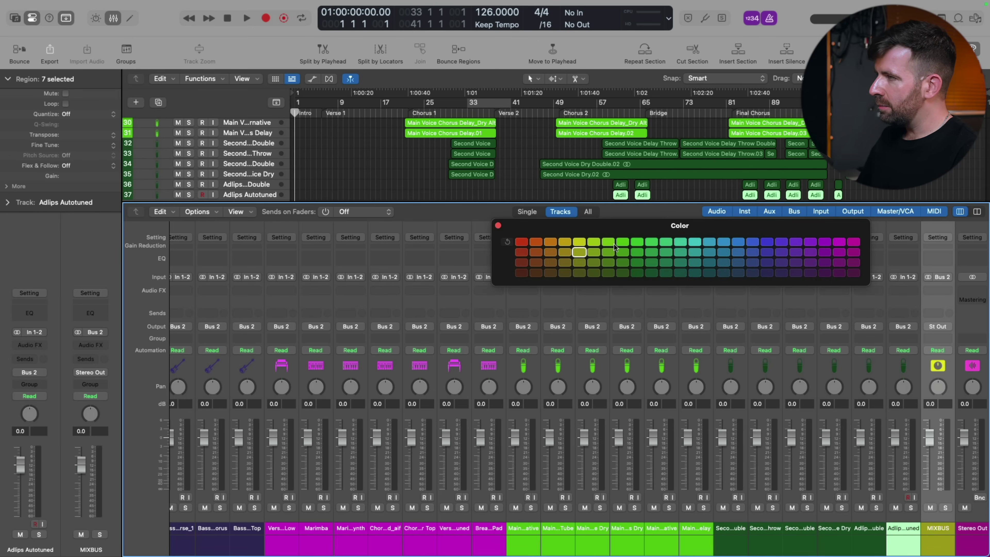